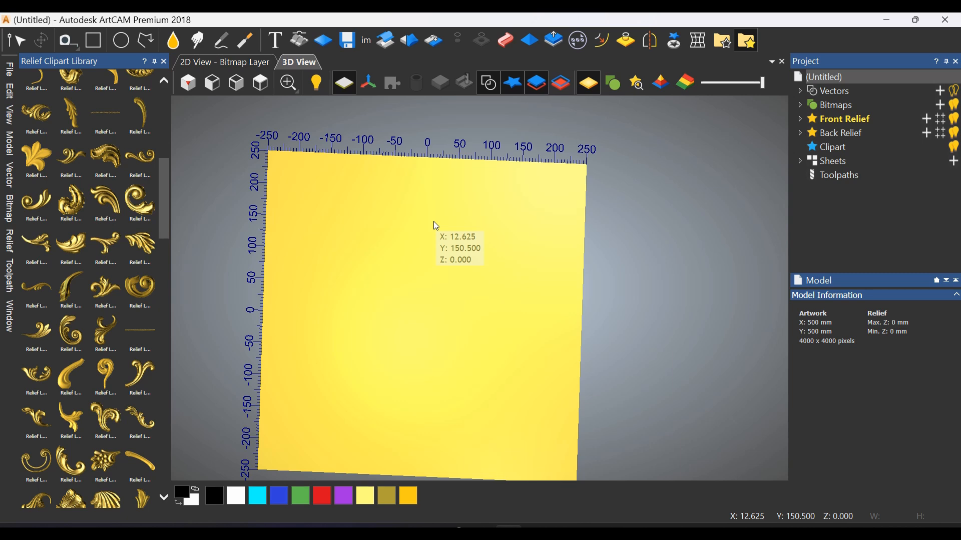
# Browse the "1 leafs big" and "2 leafs small" categories of the relief clipart library
pyautogui.moveTo(164, 217); pyautogui.dragTo(166, 109)
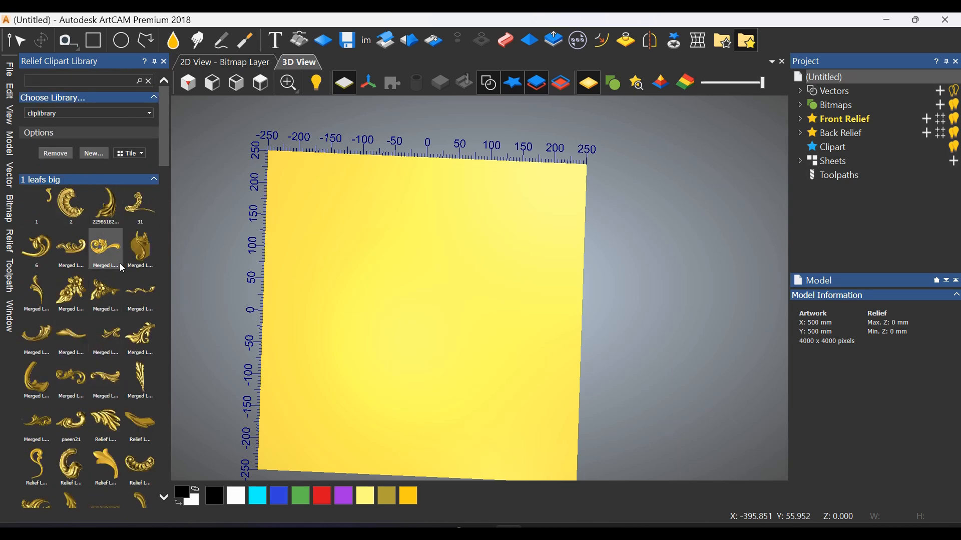
pyautogui.click(155, 180)
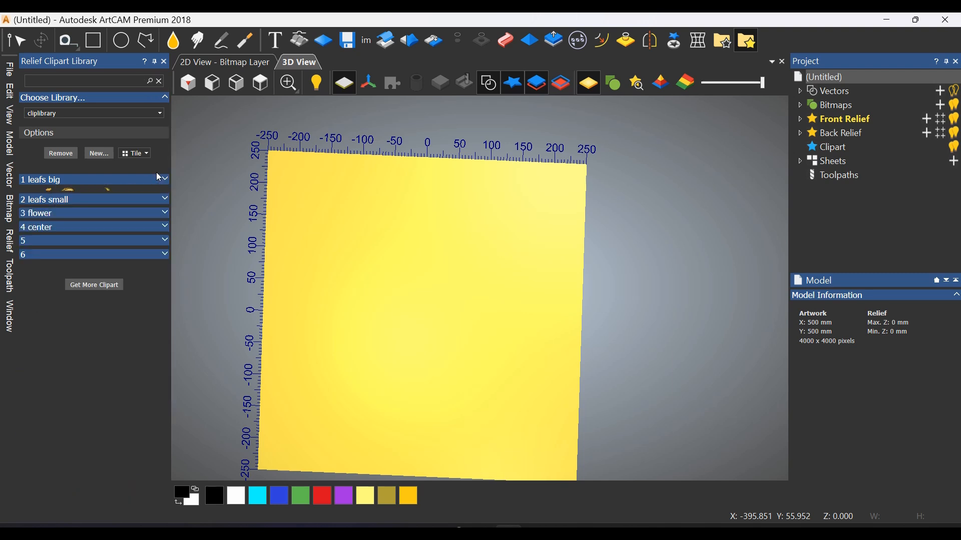
pyautogui.click(79, 194)
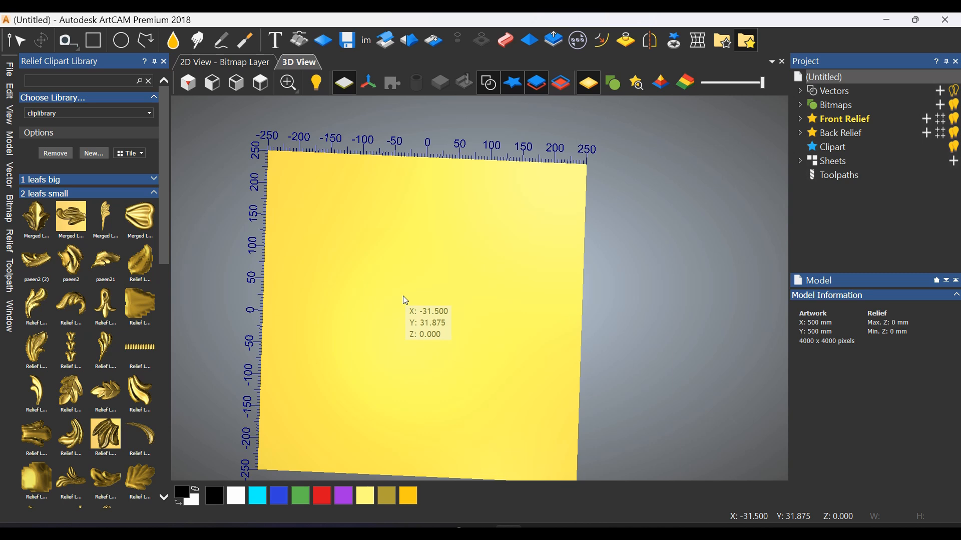
pyautogui.scroll(-1, 406, 301)
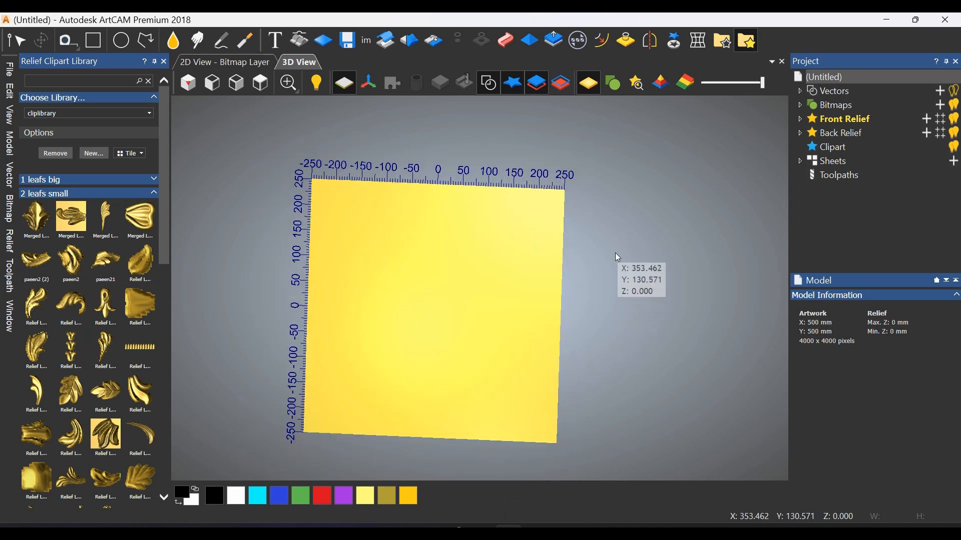
# Switch to the browser and examine the carved wood onlay photo as a reference for the ornament
pyautogui.click(455, 533)
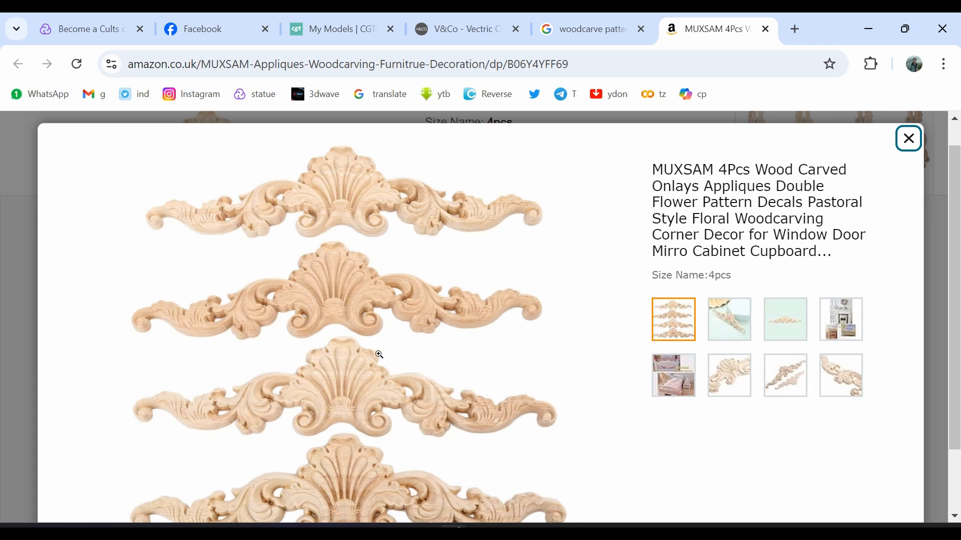
pyautogui.scroll(-2, 379, 355)
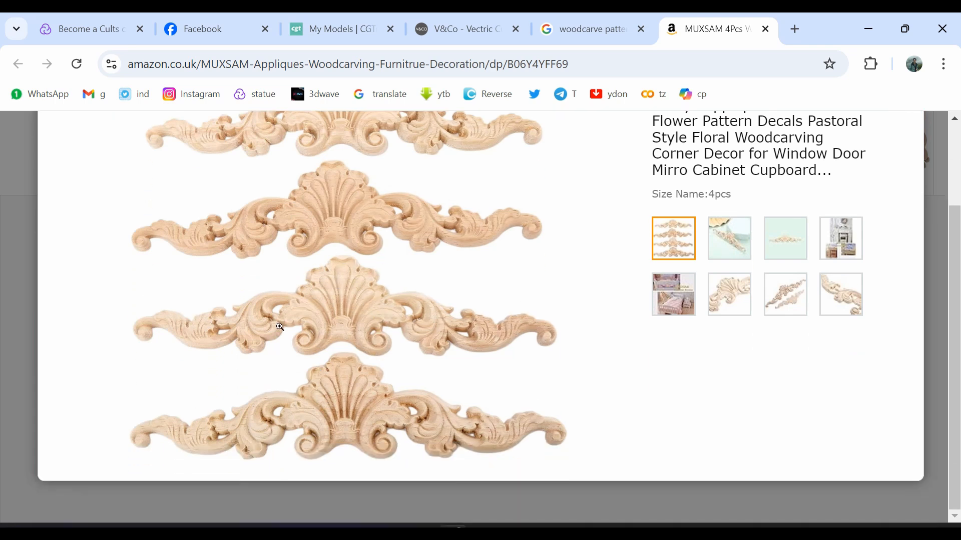
pyautogui.click(860, 28)
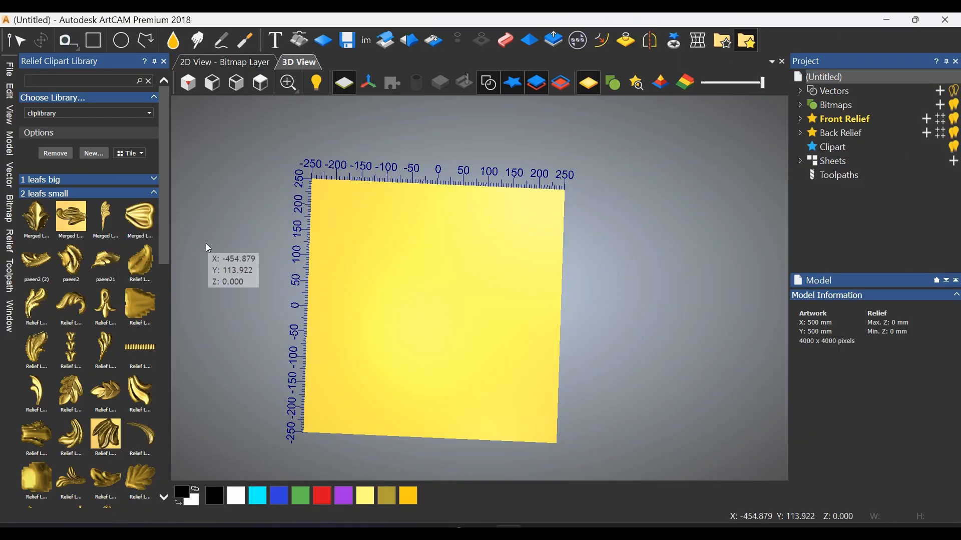
# Place the half-shell clipart from the "4 center" category near the sheet's upper edge, with its straight side along the vertical centre line
pyautogui.click(154, 194)
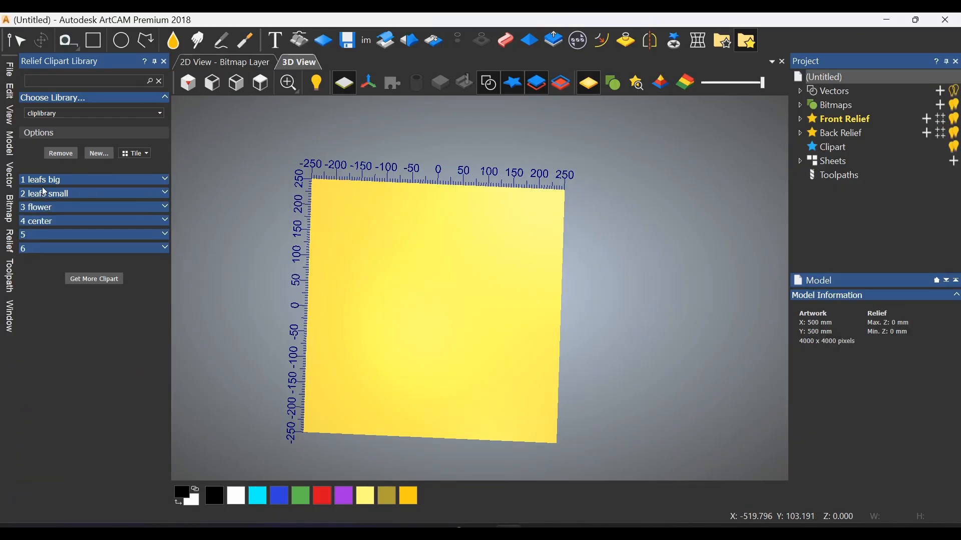
pyautogui.click(48, 222)
pyautogui.scroll(-6, 80, 295)
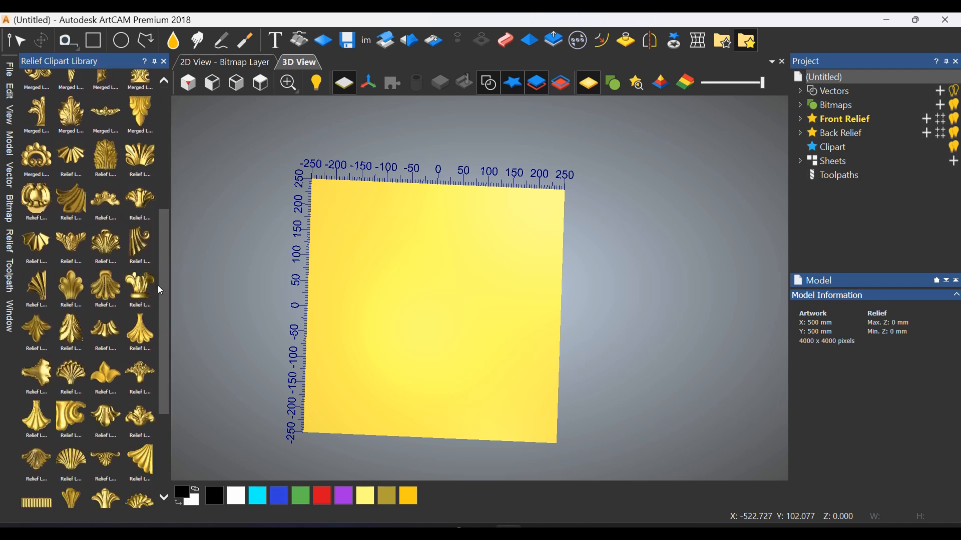
pyautogui.moveTo(44, 295); pyautogui.dragTo(418, 233)
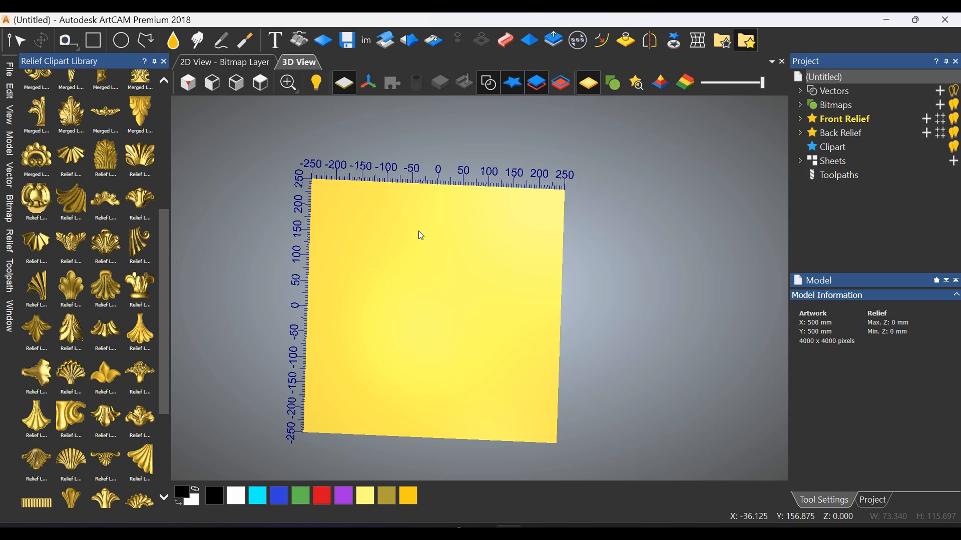
pyautogui.moveTo(445, 266)
pyautogui.mouseDown()
pyautogui.moveTo(438, 276)
pyautogui.moveTo(437, 230)
pyautogui.moveTo(444, 264)
pyautogui.mouseUp()
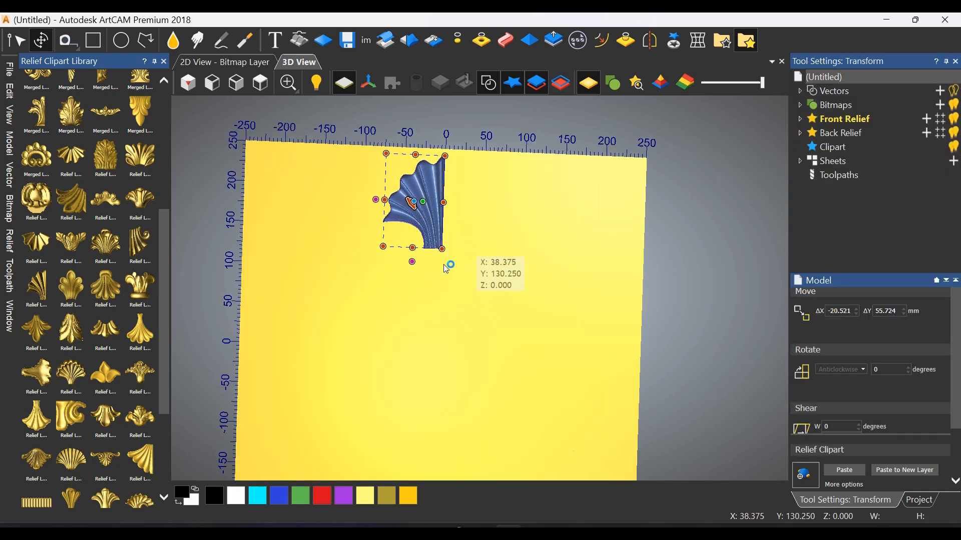
# Lower the half-shell's relief height to a Z range of about 14.4 mm
pyautogui.click(261, 83)
pyautogui.scroll(12, 600, 278)
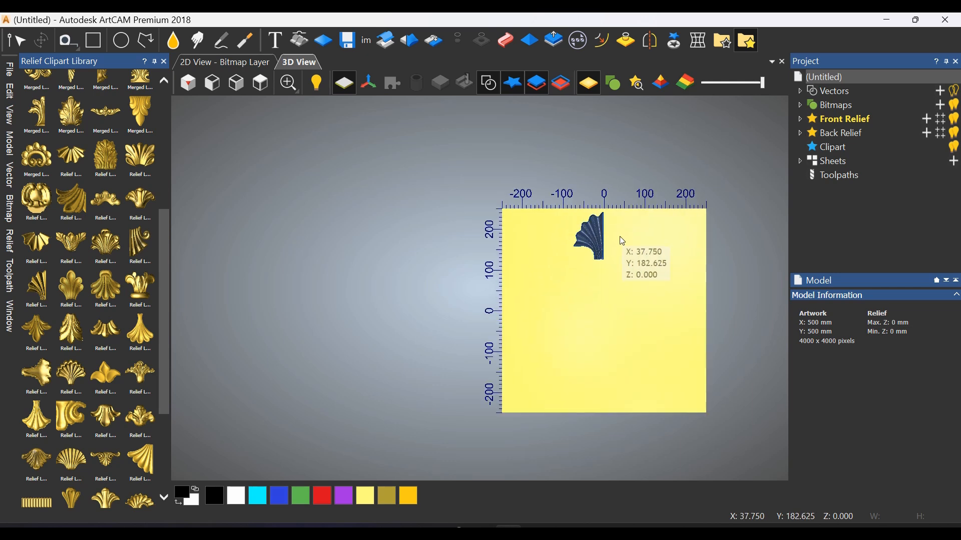
pyautogui.moveTo(491, 278); pyautogui.dragTo(586, 208)
pyautogui.click(494, 264)
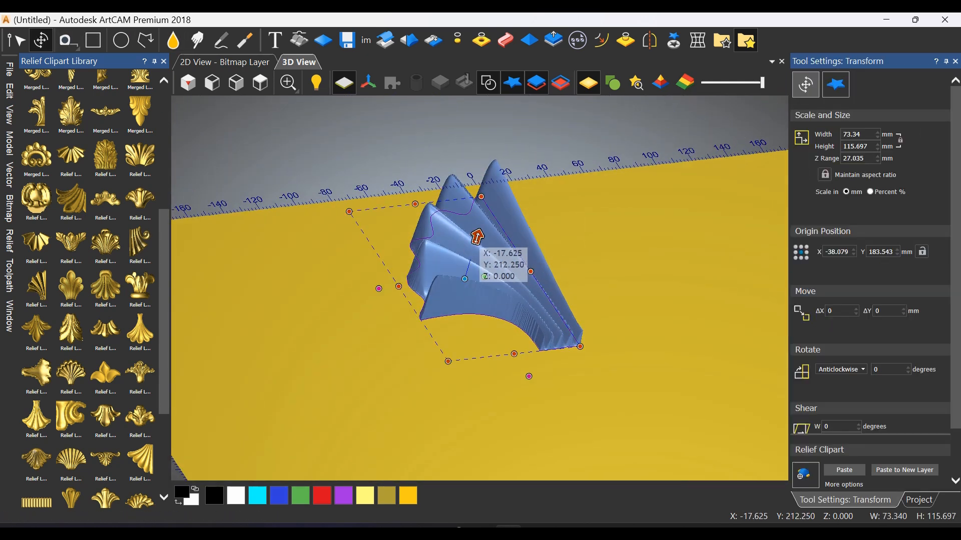
pyautogui.moveTo(475, 238); pyautogui.dragTo(471, 259)
pyautogui.moveTo(585, 260); pyautogui.dragTo(493, 369)
pyautogui.click(274, 88)
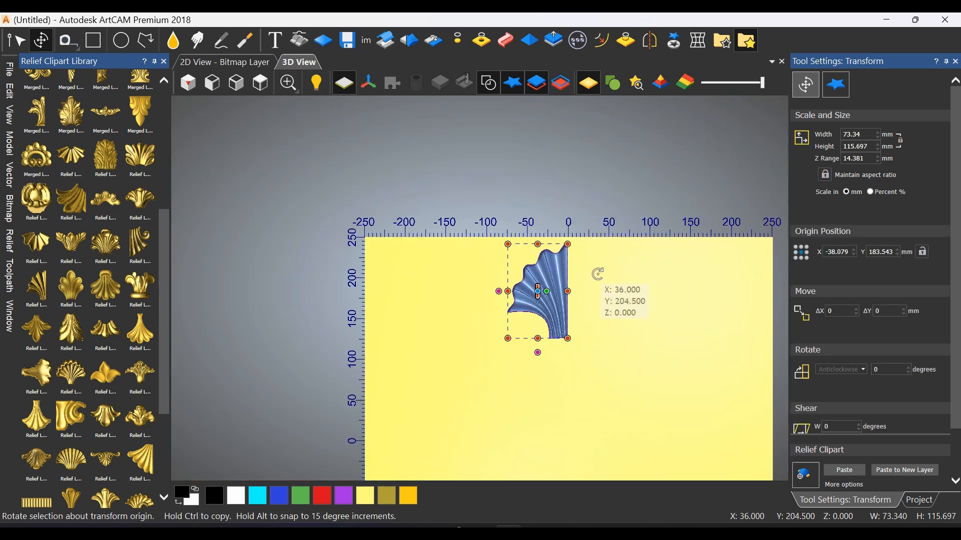
pyautogui.press('Escape')
# Place the curled acanthus scroll clipart from the "1 leafs big" category beside the half-shell's lower left side
pyautogui.scroll(5, 155, 240)
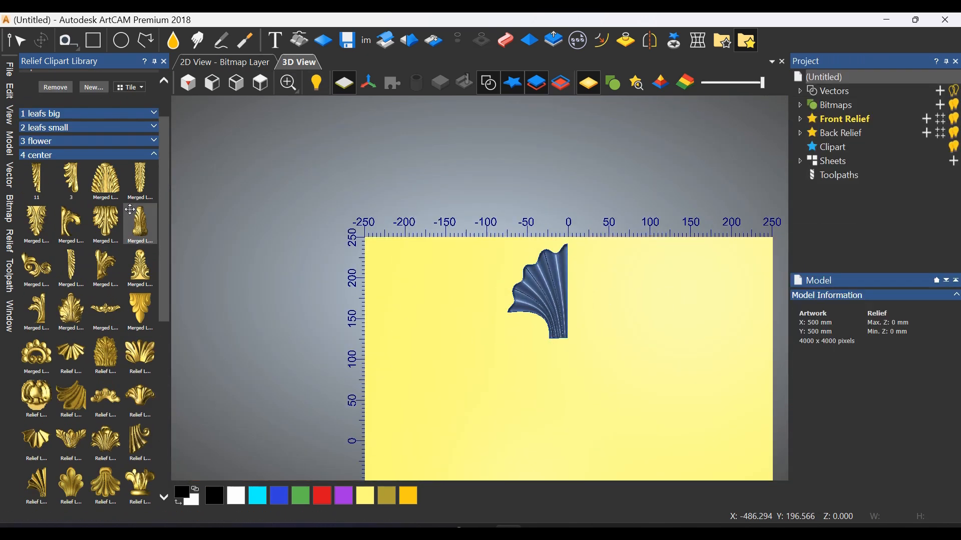
pyautogui.click(158, 154)
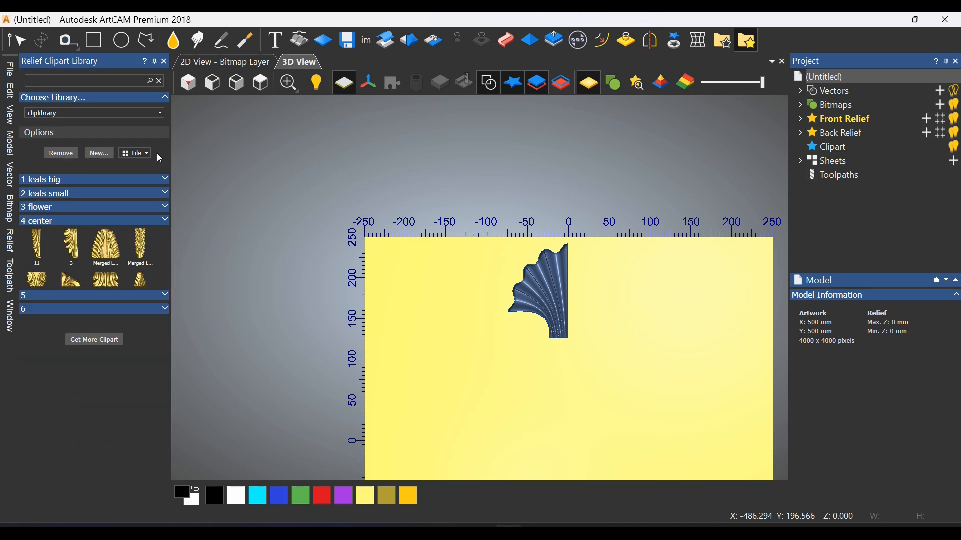
pyautogui.click(76, 195)
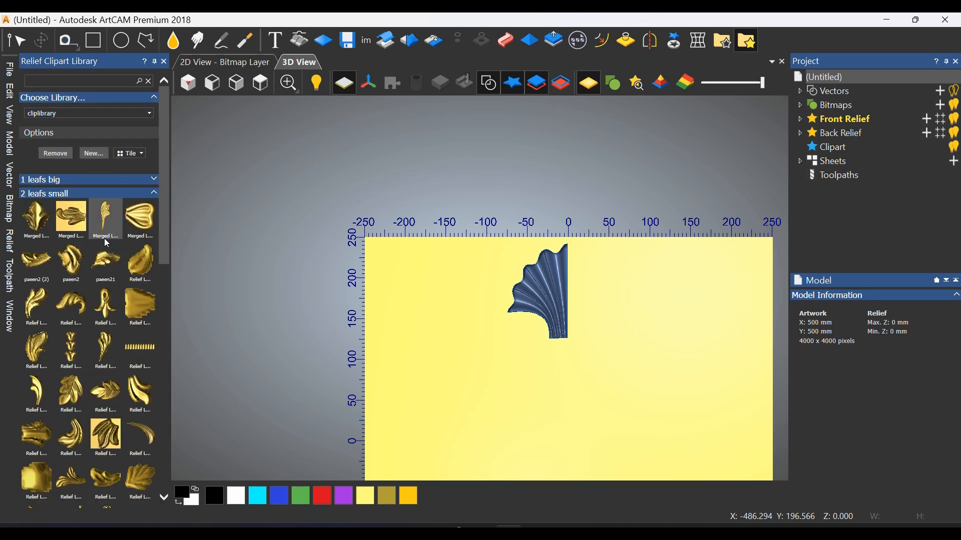
pyautogui.click(92, 193)
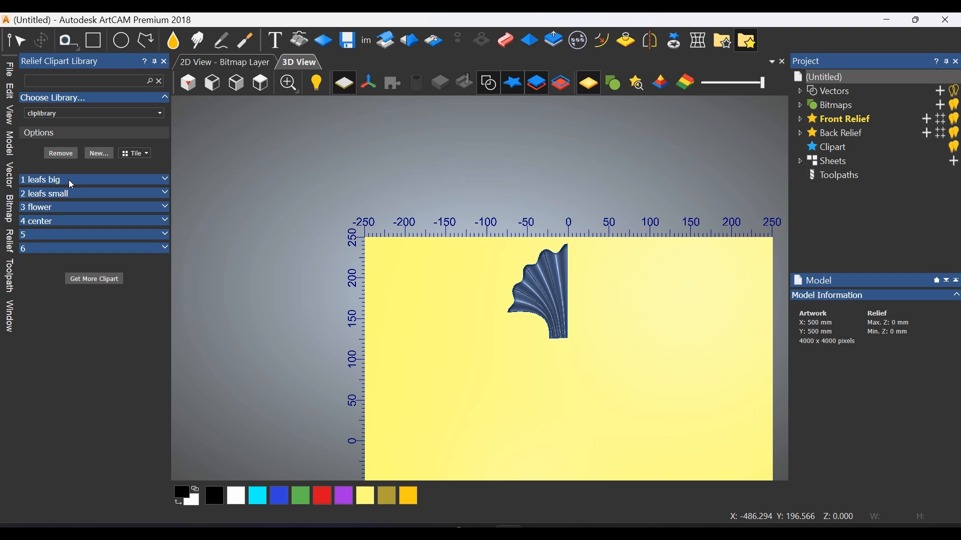
pyautogui.click(68, 179)
pyautogui.scroll(-4, 58, 257)
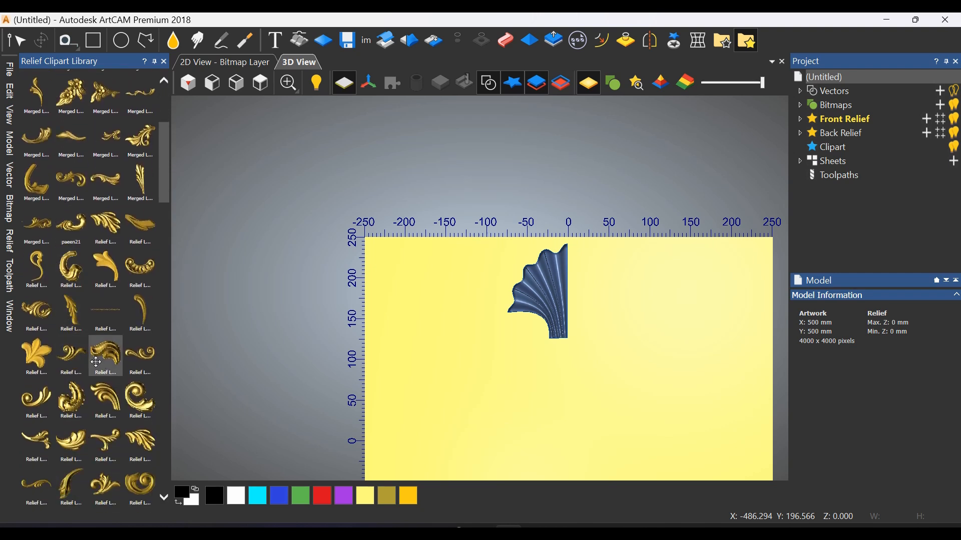
pyautogui.moveTo(133, 397); pyautogui.dragTo(517, 323)
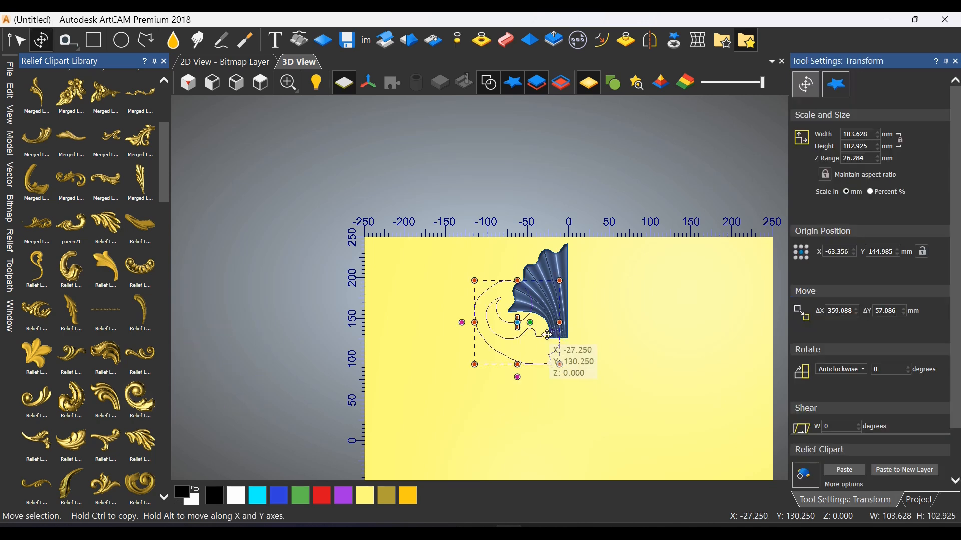
# Rotate the scroll clipart, scale it to about 80 by 80 mm, and fit its curl under the half-shell's lower curve
pyautogui.scroll(2, 547, 335)
pyautogui.moveTo(576, 367); pyautogui.dragTo(430, 355)
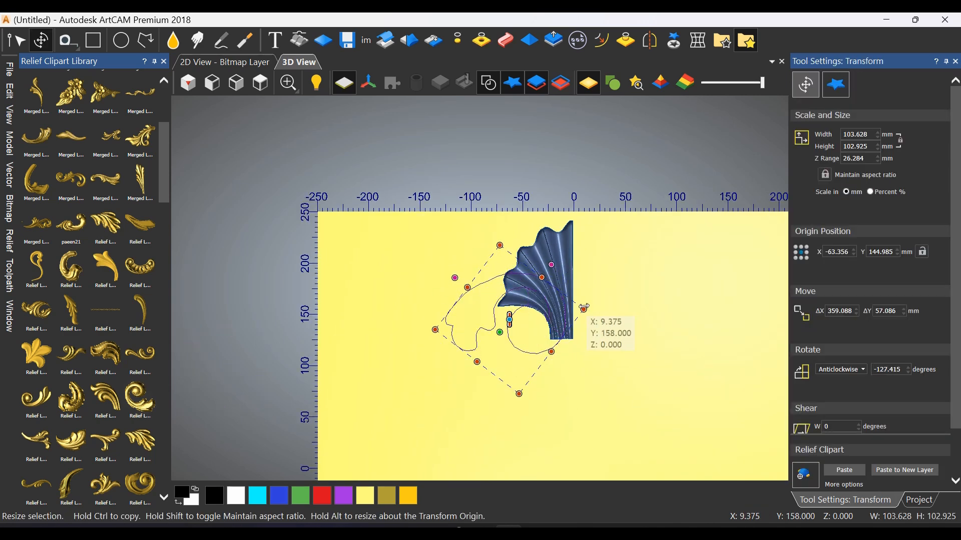
pyautogui.moveTo(584, 308); pyautogui.dragTo(551, 337)
pyautogui.scroll(2, 537, 331)
pyautogui.scroll(-2, 530, 386)
pyautogui.scroll(3, 505, 330)
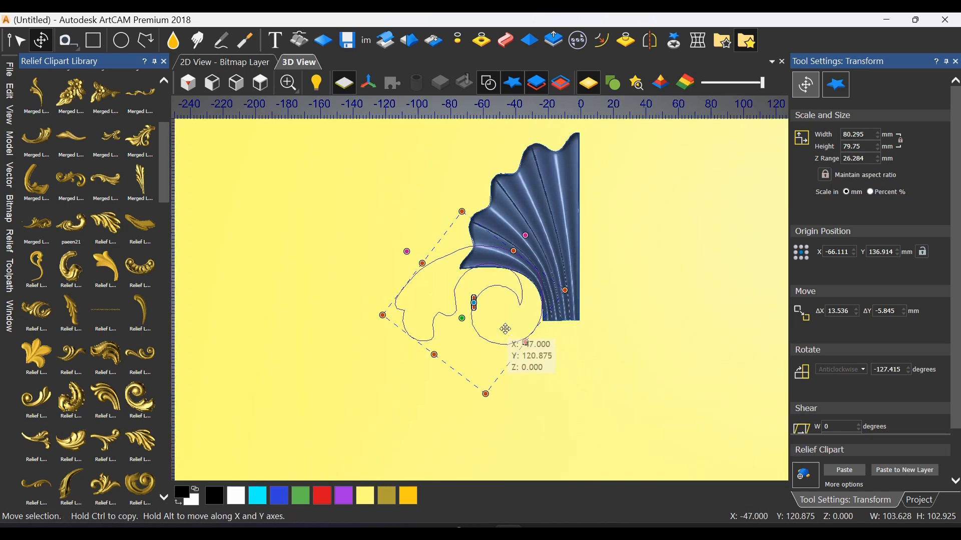
pyautogui.moveTo(585, 380); pyautogui.dragTo(546, 406)
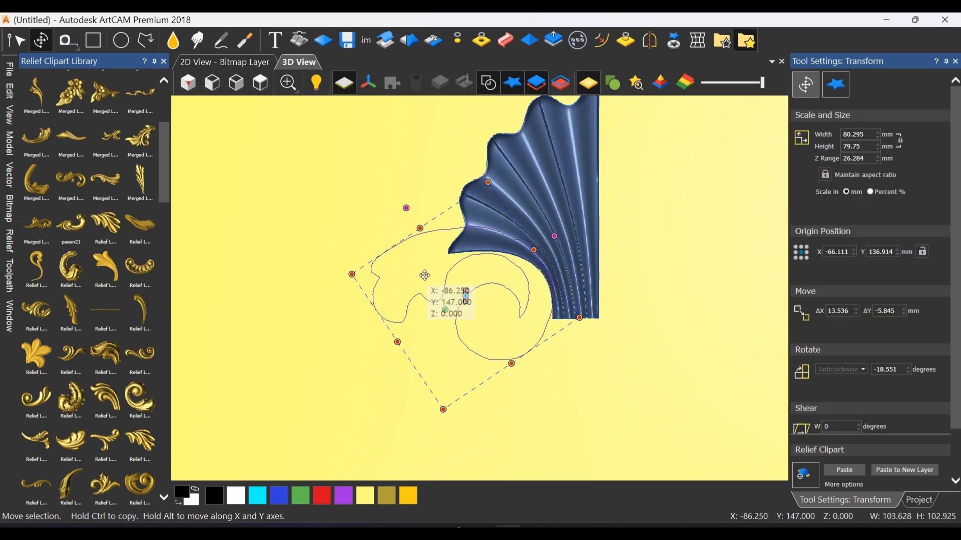
pyautogui.scroll(-1, 486, 349)
# Apply an envelope distortion to the scroll clipart, stretching its left edge slightly outward with constant height
pyautogui.moveTo(505, 380); pyautogui.dragTo(555, 234, button='middle')
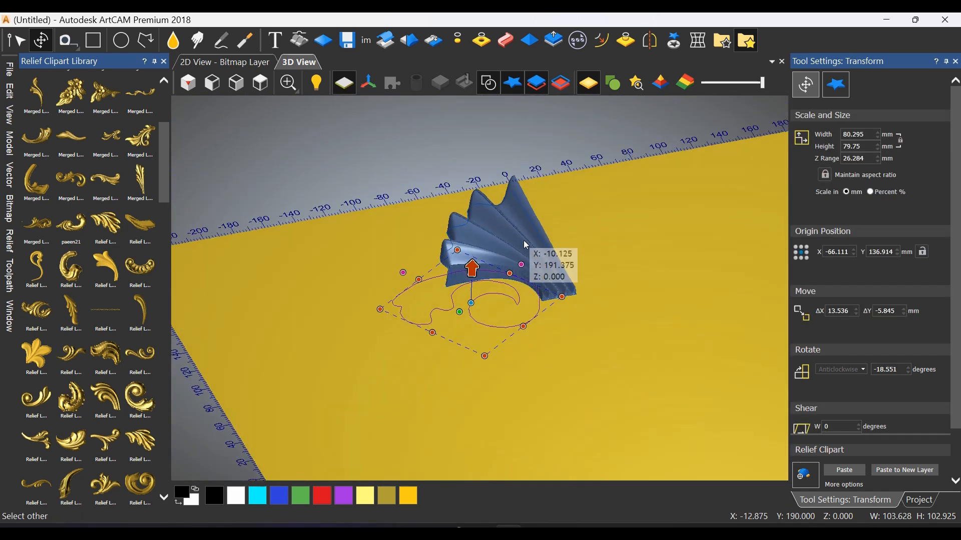
pyautogui.click(704, 45)
pyautogui.moveTo(609, 303); pyautogui.dragTo(575, 342, button='middle')
pyautogui.moveTo(409, 235); pyautogui.dragTo(367, 408)
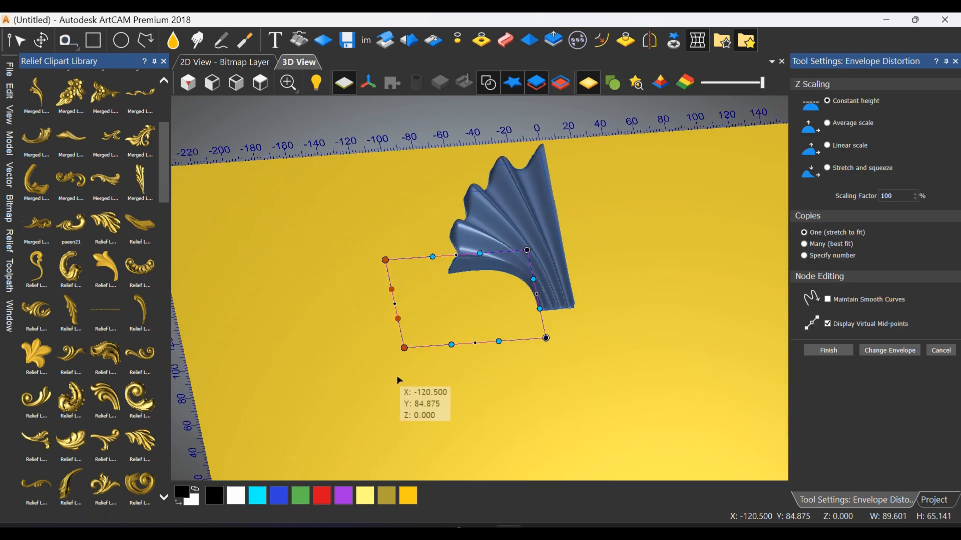
pyautogui.moveTo(404, 346); pyautogui.dragTo(399, 349)
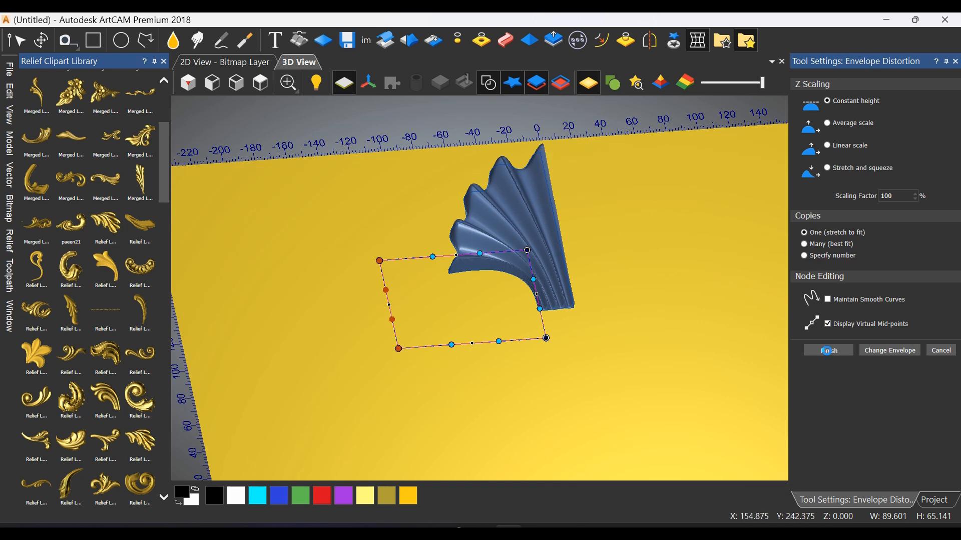
pyautogui.moveTo(508, 345); pyautogui.dragTo(412, 491, button='middle')
# Rotate the scroll clipart about 24.3 degrees anticlockwise and nudge it against the half-shell's base
pyautogui.click(265, 82)
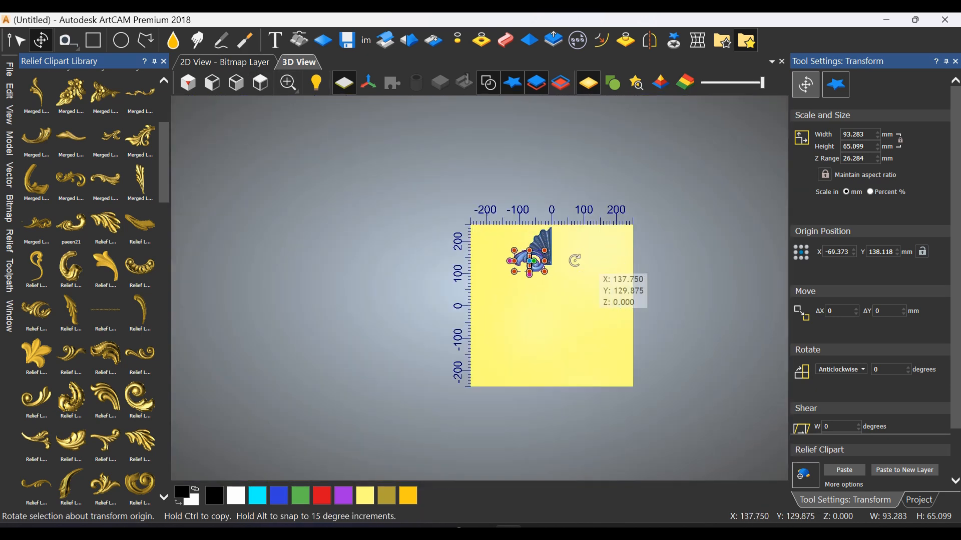
pyautogui.moveTo(566, 370); pyautogui.dragTo(609, 317)
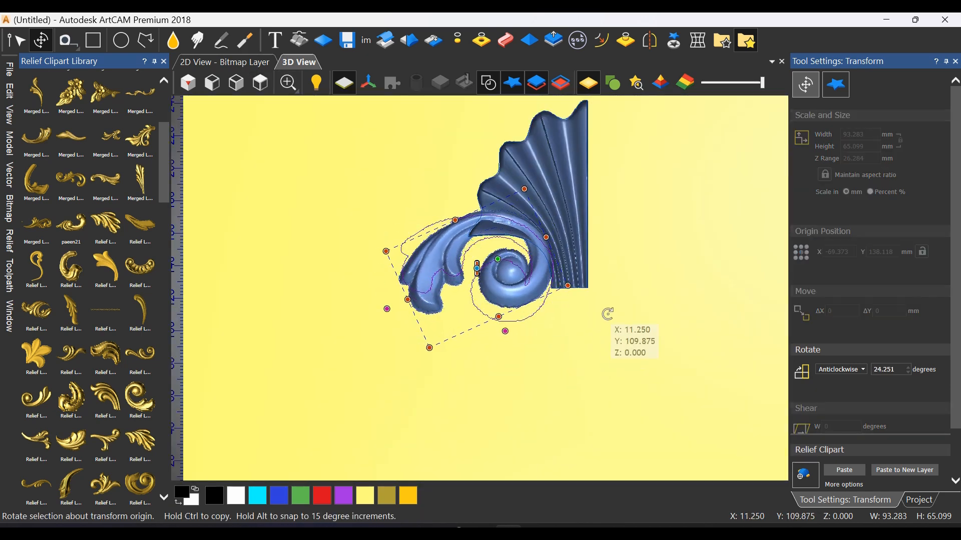
pyautogui.moveTo(501, 293); pyautogui.dragTo(498, 271)
# Adjust the scroll clipart's relief height against the shell and select the half-shell
pyautogui.moveTo(564, 303); pyautogui.dragTo(435, 258, button='middle')
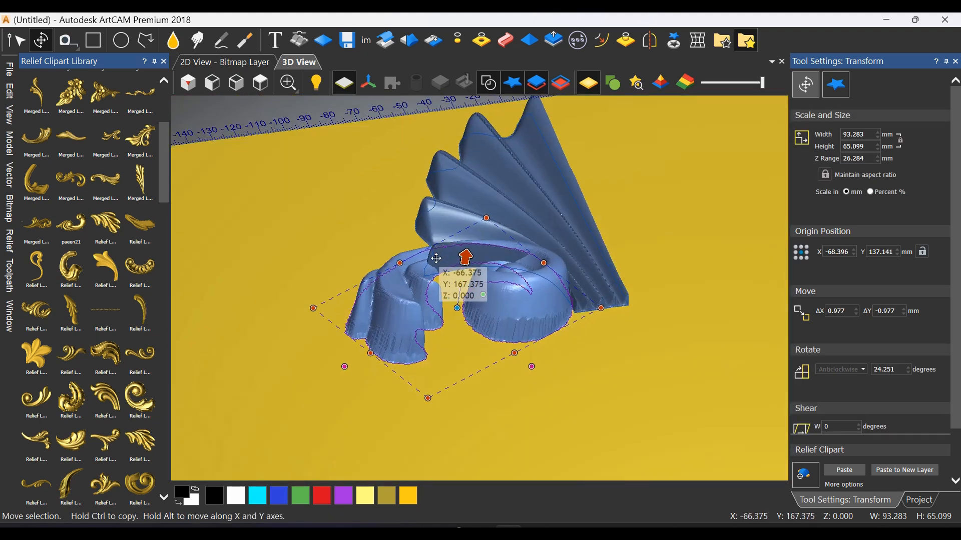
pyautogui.moveTo(466, 257); pyautogui.dragTo(467, 254)
pyautogui.moveTo(607, 324); pyautogui.dragTo(488, 453, button='middle')
pyautogui.click(488, 384)
pyautogui.click(611, 187)
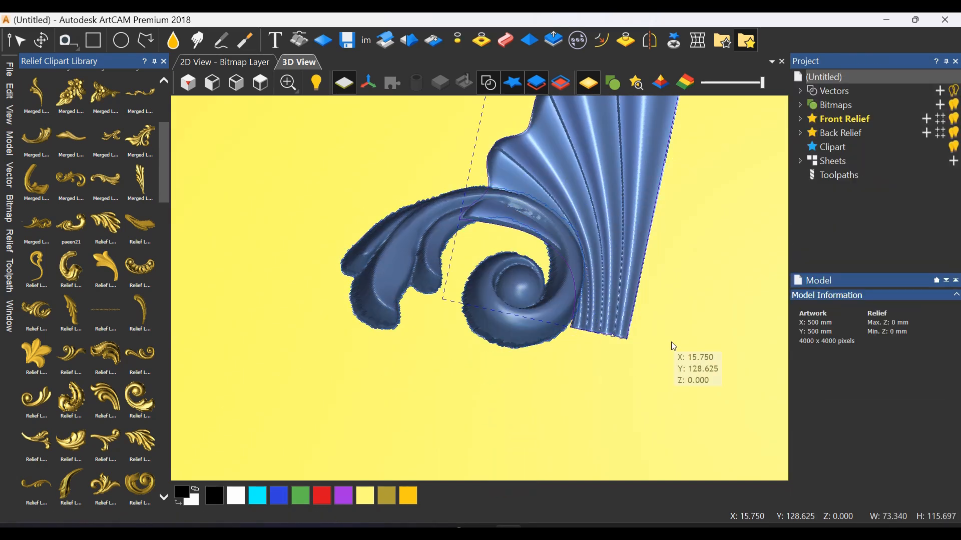
# Place the flower-and-leaves clipart from the "1 leafs big" category to the left of the scroll
pyautogui.click(260, 88)
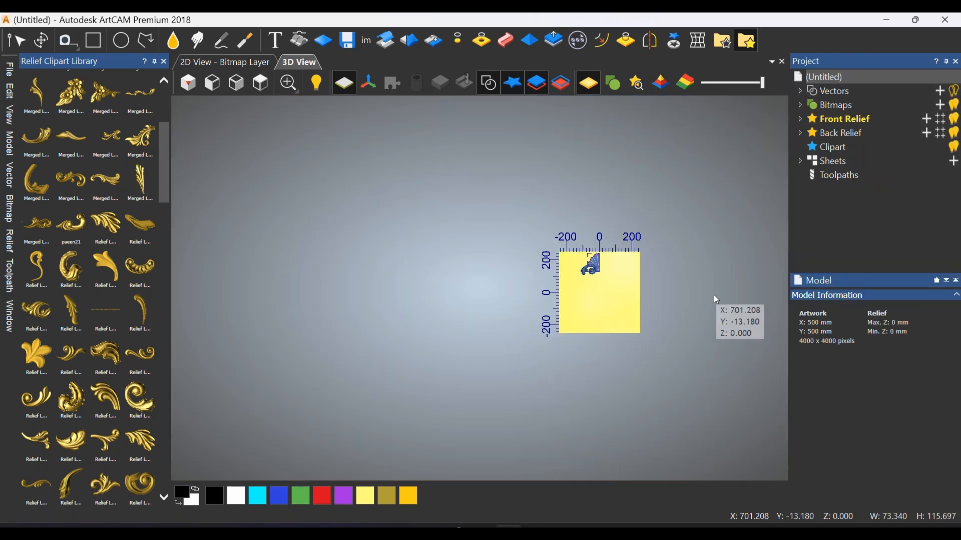
pyautogui.scroll(5, 568, 278)
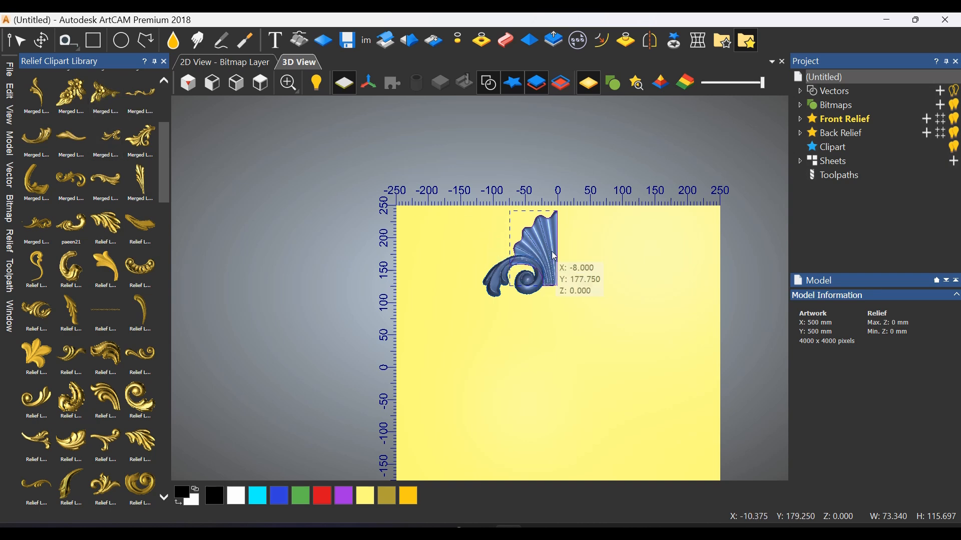
pyautogui.scroll(1, 554, 256)
pyautogui.moveTo(106, 94); pyautogui.dragTo(457, 275)
pyautogui.scroll(2, 444, 230)
# Rotate the flower clipart about 23.8 degrees, enlarge it to about 118 by 78 mm, and join its stem to the scroll
pyautogui.moveTo(441, 228); pyautogui.dragTo(450, 429)
pyautogui.moveTo(469, 381); pyautogui.dragTo(461, 296)
pyautogui.moveTo(518, 390); pyautogui.dragTo(564, 357)
pyautogui.moveTo(495, 289); pyautogui.dragTo(526, 289)
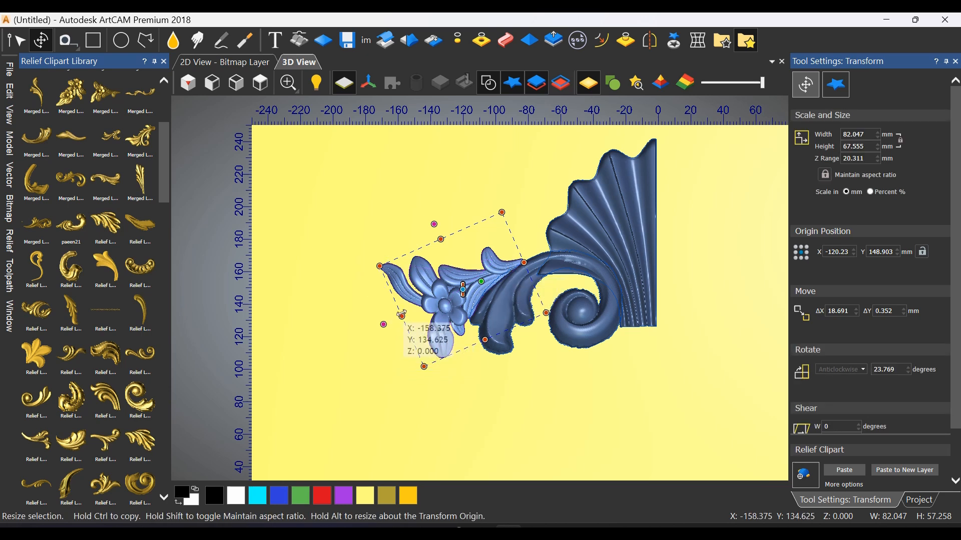
pyautogui.moveTo(400, 317); pyautogui.dragTo(319, 274)
pyautogui.scroll(1, 488, 252)
pyautogui.moveTo(506, 262); pyautogui.dragTo(544, 257)
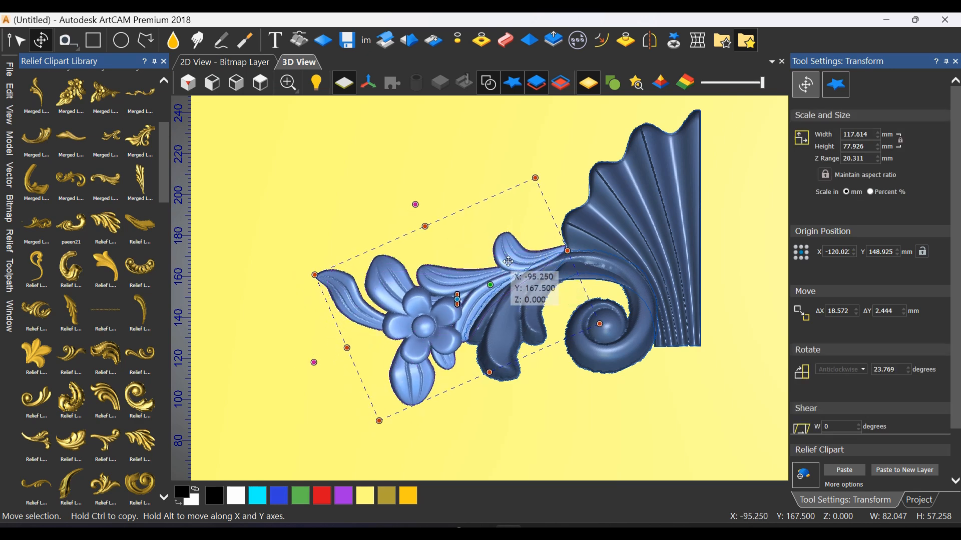
# Reshape the flower clipart with envelope distortion, shifting its shell-side corner and bowing its upper edge to about 123 by 85 mm
pyautogui.click(691, 50)
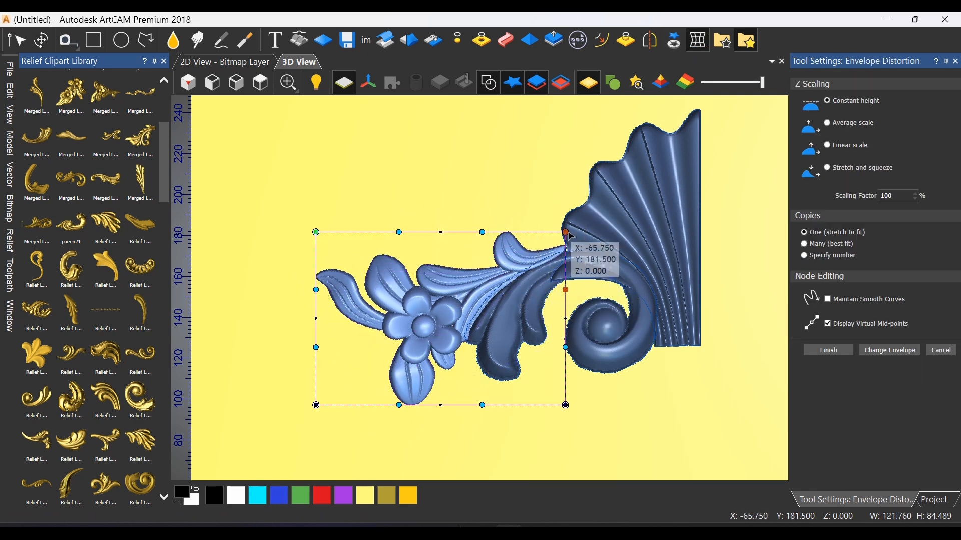
pyautogui.moveTo(567, 233); pyautogui.dragTo(569, 238)
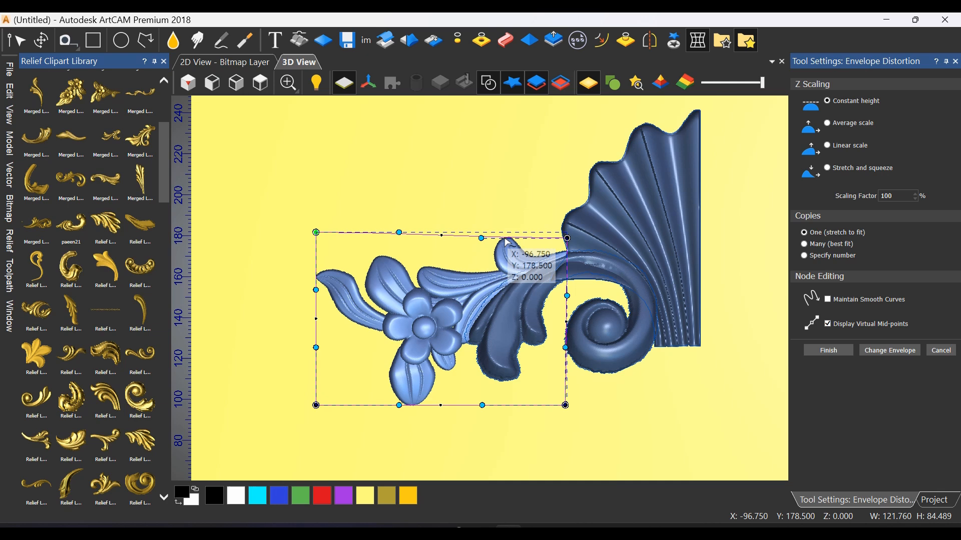
pyautogui.moveTo(481, 238); pyautogui.dragTo(483, 221)
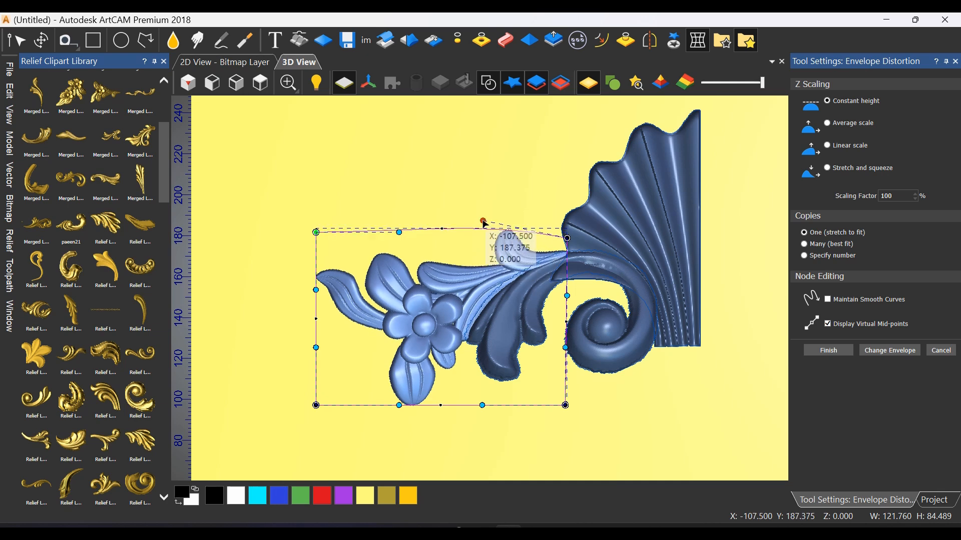
pyautogui.scroll(-4, 475, 286)
pyautogui.scroll(1, 478, 288)
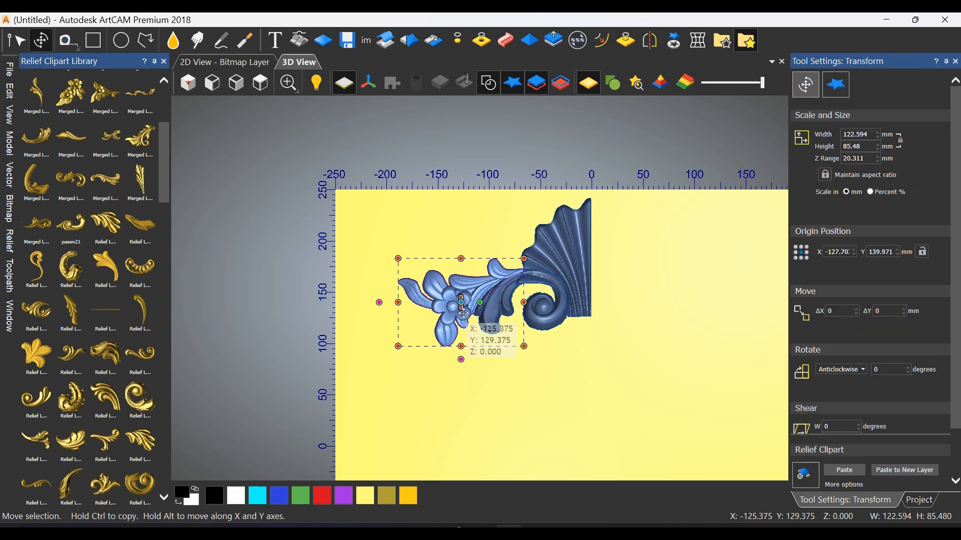
pyautogui.scroll(1, 429, 338)
pyautogui.scroll(2, 431, 316)
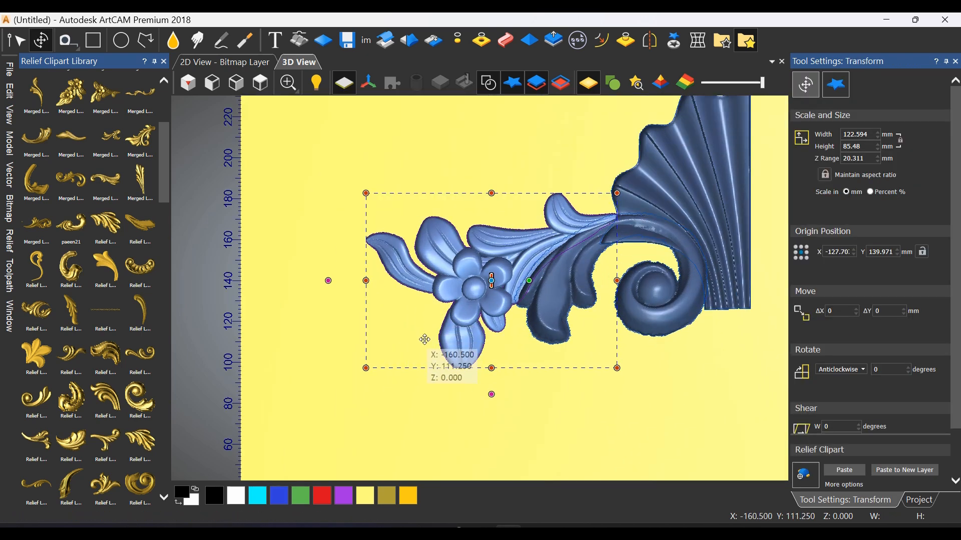
pyautogui.click(424, 338)
pyautogui.scroll(4, 58, 138)
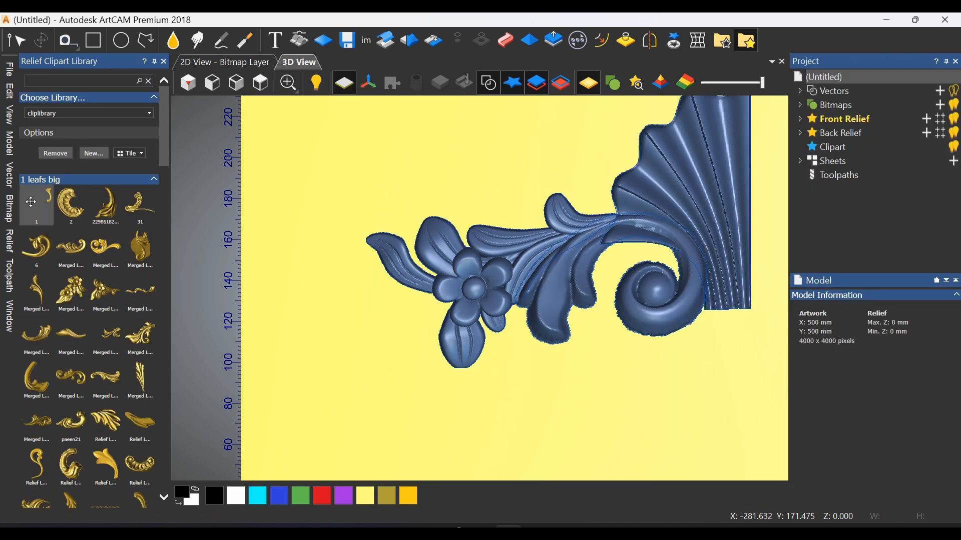
# Place the first leaf clipart from the "2 leafs small" category beside the flower, between its outer leaves
pyautogui.click(89, 179)
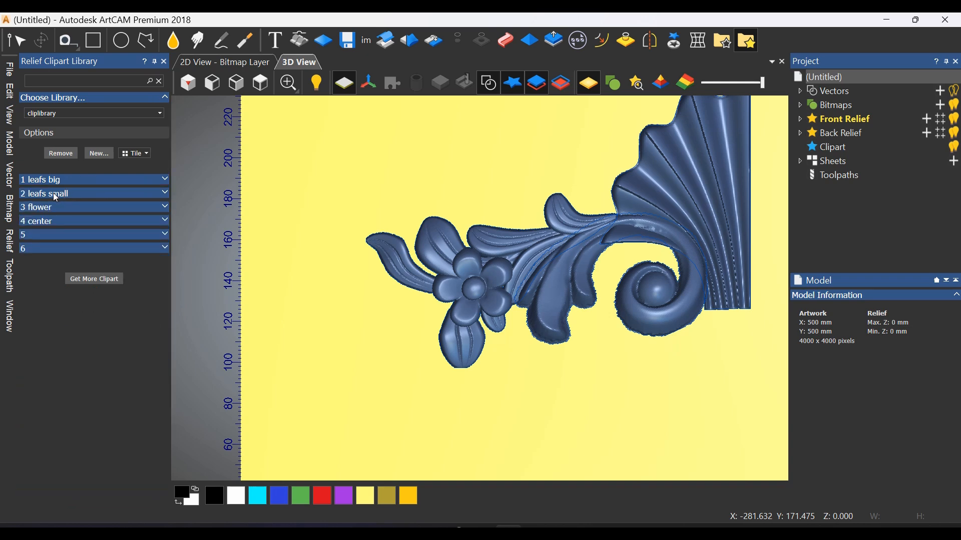
pyautogui.click(53, 193)
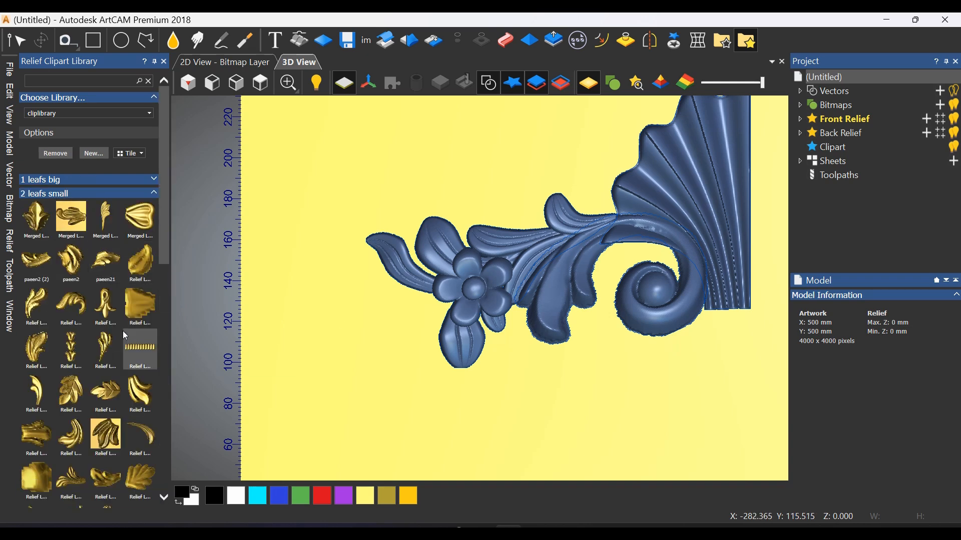
pyautogui.scroll(-6, 125, 336)
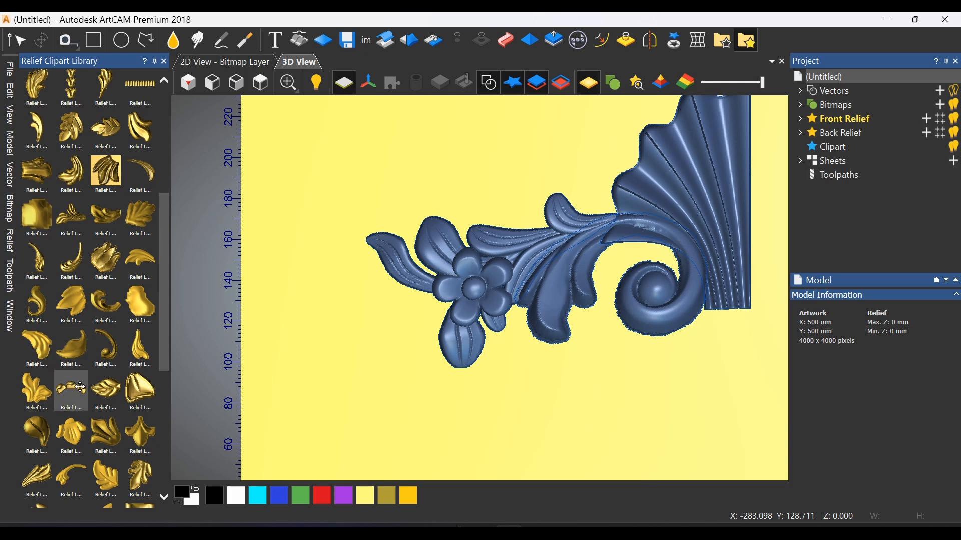
pyautogui.scroll(-5, 99, 416)
pyautogui.scroll(-2, 96, 410)
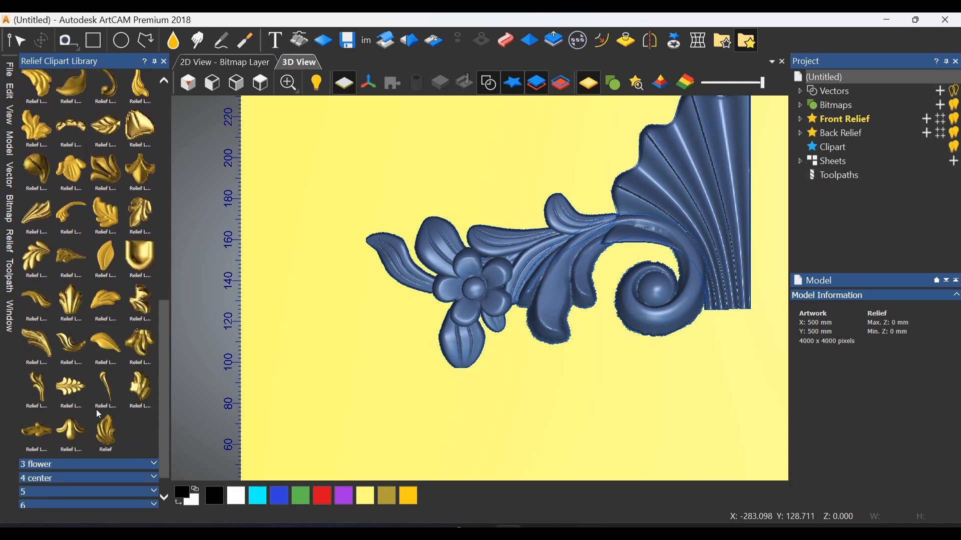
pyautogui.scroll(2, 59, 425)
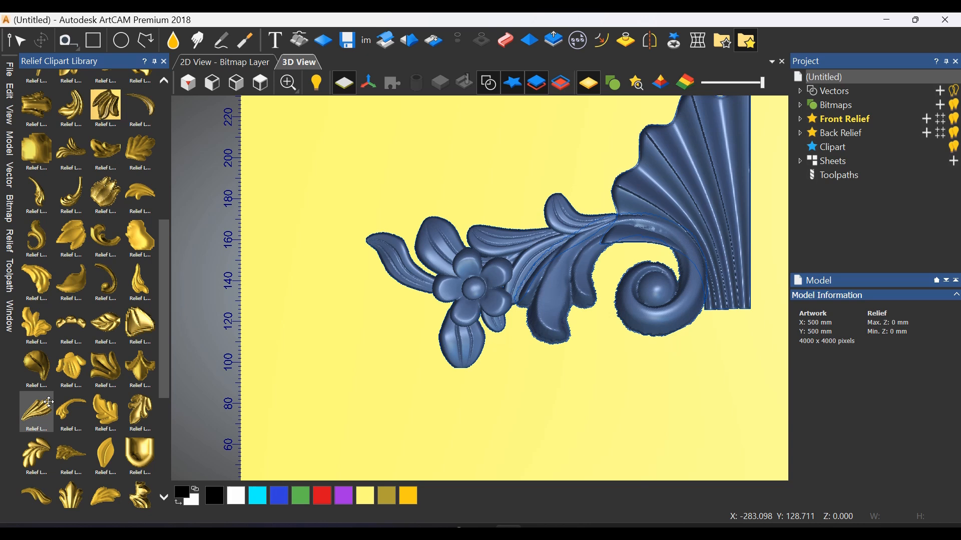
pyautogui.scroll(4, 50, 400)
pyautogui.scroll(2, 139, 398)
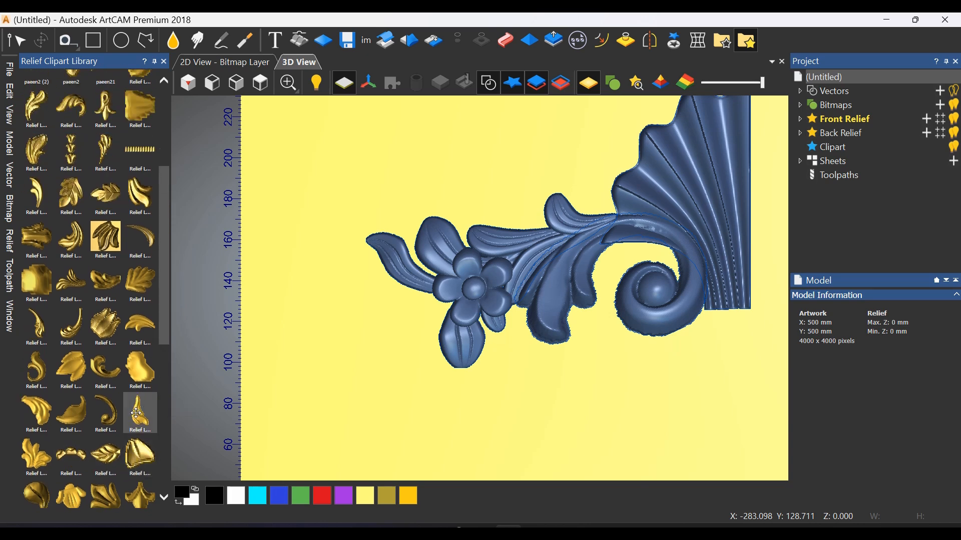
pyautogui.scroll(2, 105, 394)
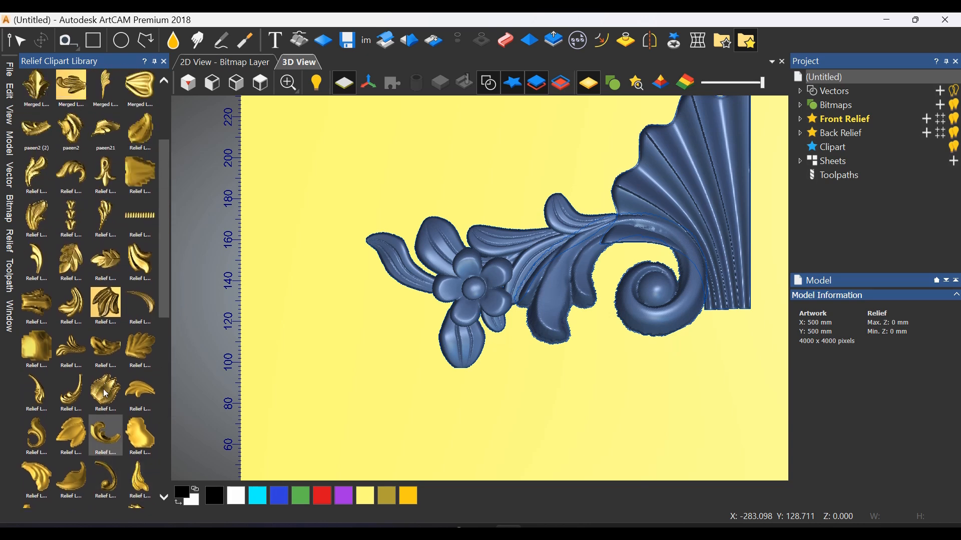
pyautogui.scroll(2, 103, 328)
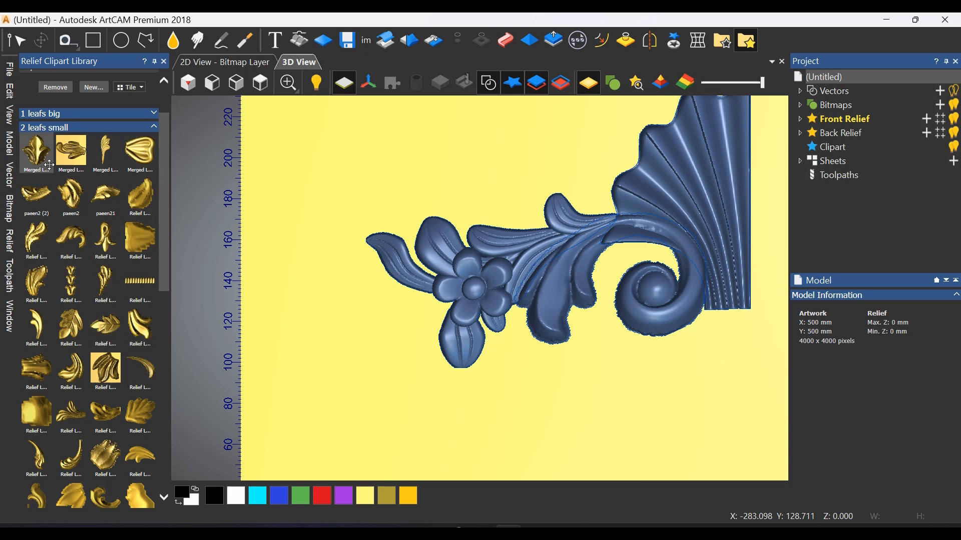
pyautogui.moveTo(38, 154); pyautogui.dragTo(425, 293)
pyautogui.scroll(1, 431, 327)
# Rotate the new leaf about 113 degrees anticlockwise, shrink it to about 36 by 40 mm, and tuck it against the flower's lower petals
pyautogui.moveTo(494, 359); pyautogui.dragTo(469, 188)
pyautogui.moveTo(440, 295); pyautogui.dragTo(409, 339)
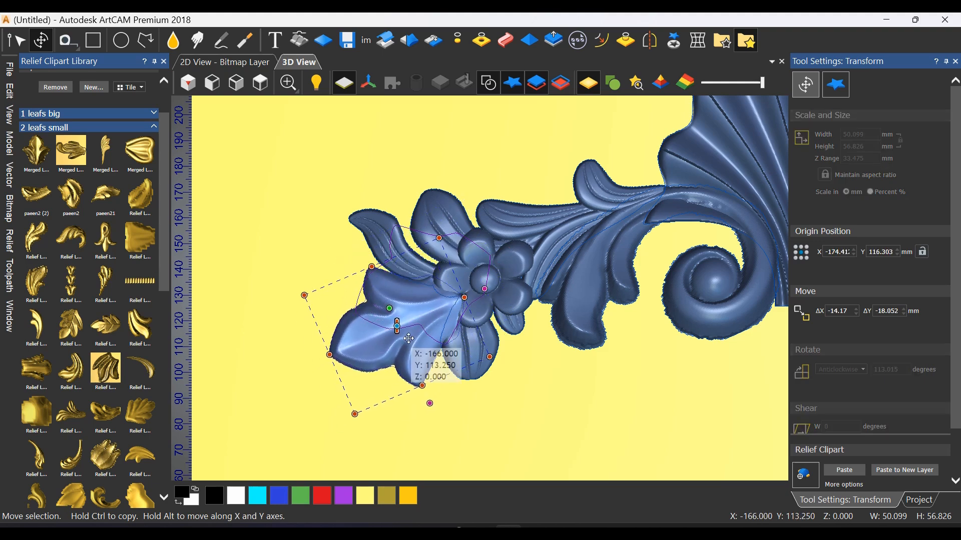
pyautogui.moveTo(355, 414); pyautogui.dragTo(407, 379)
pyautogui.scroll(2, 422, 306)
pyautogui.moveTo(422, 305); pyautogui.dragTo(424, 325)
pyautogui.moveTo(396, 418); pyautogui.dragTo(428, 347, button='middle')
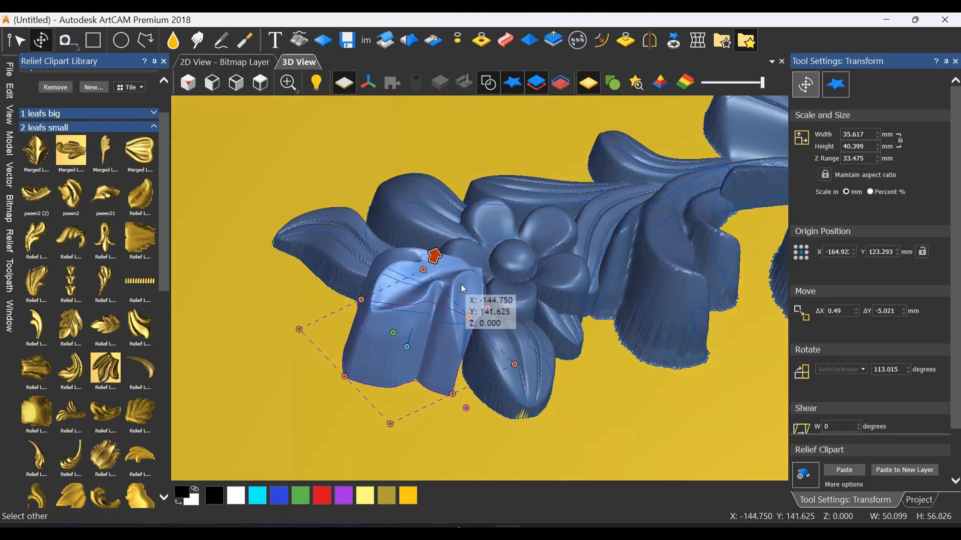
# Raise the flower clipart's Z range to about 28.6 mm so it stands above the new leaf, and deselect it
pyautogui.click(523, 260)
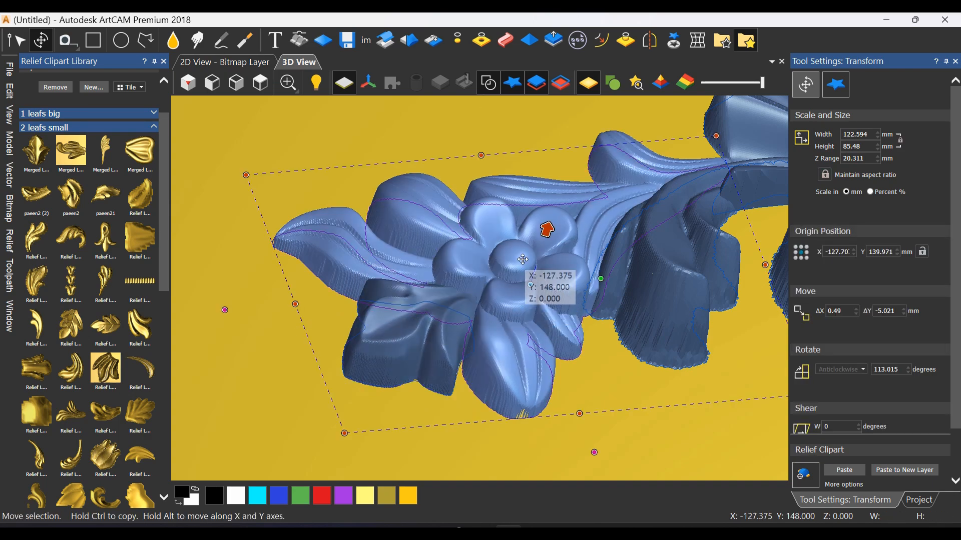
pyautogui.scroll(-3, 540, 288)
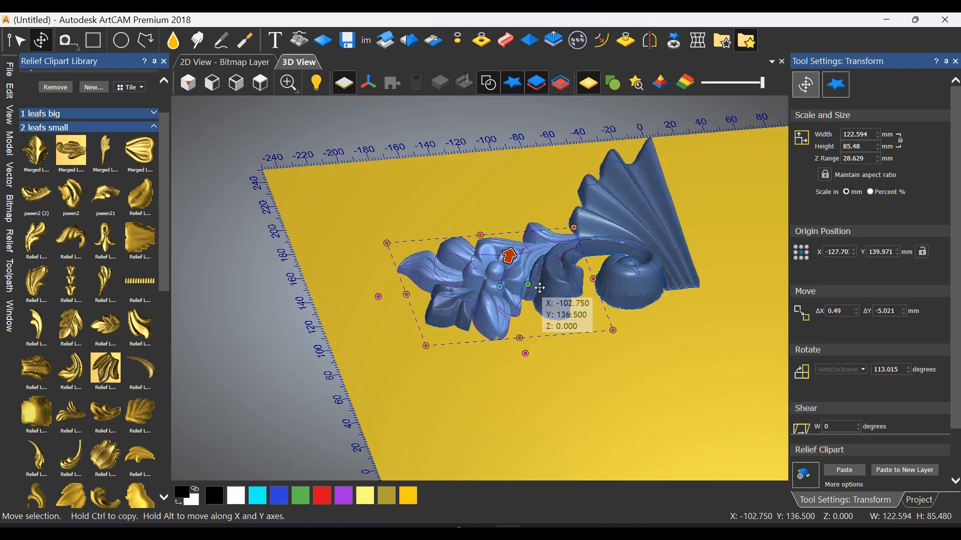
pyautogui.moveTo(539, 288); pyautogui.dragTo(435, 374, button='middle')
pyautogui.click(261, 84)
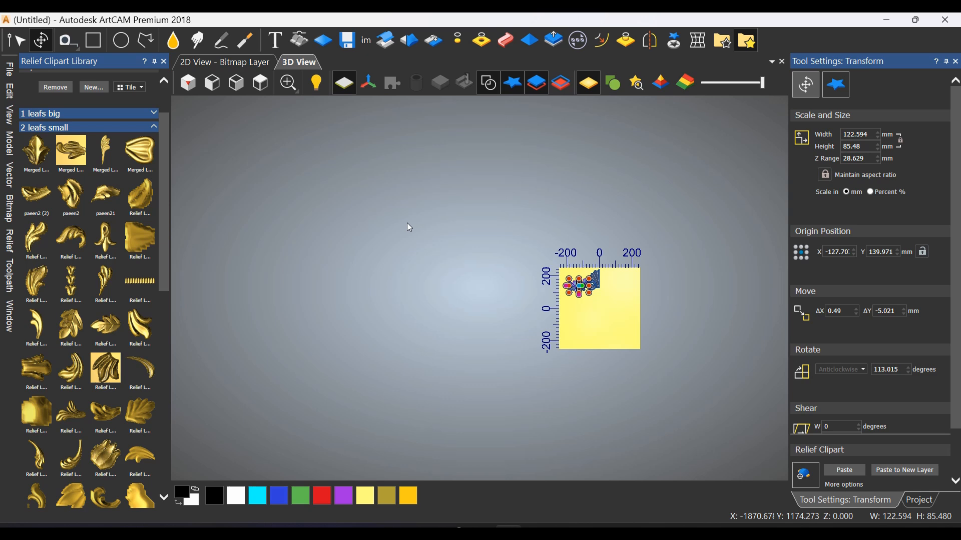
pyautogui.scroll(6, 611, 278)
pyautogui.press('Escape')
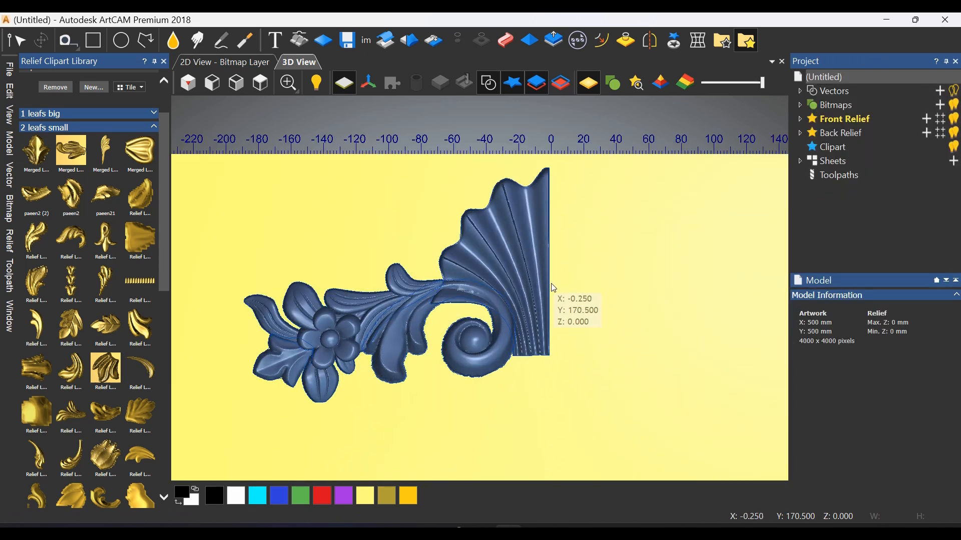
# Paste the half-shell into the relief and carve away its excess corner inside the scroll's curl at 15% strength
pyautogui.click(550, 285)
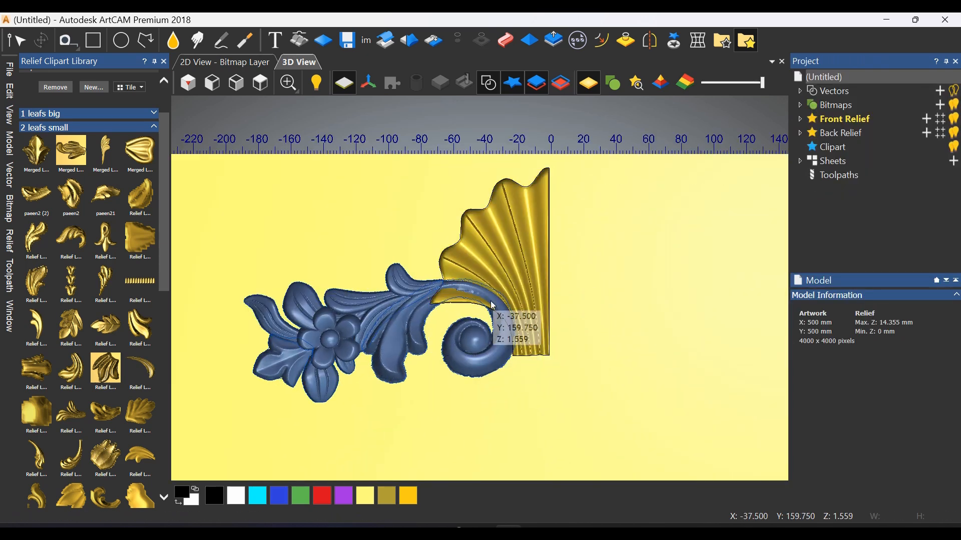
pyautogui.scroll(3, 489, 298)
pyautogui.click(251, 46)
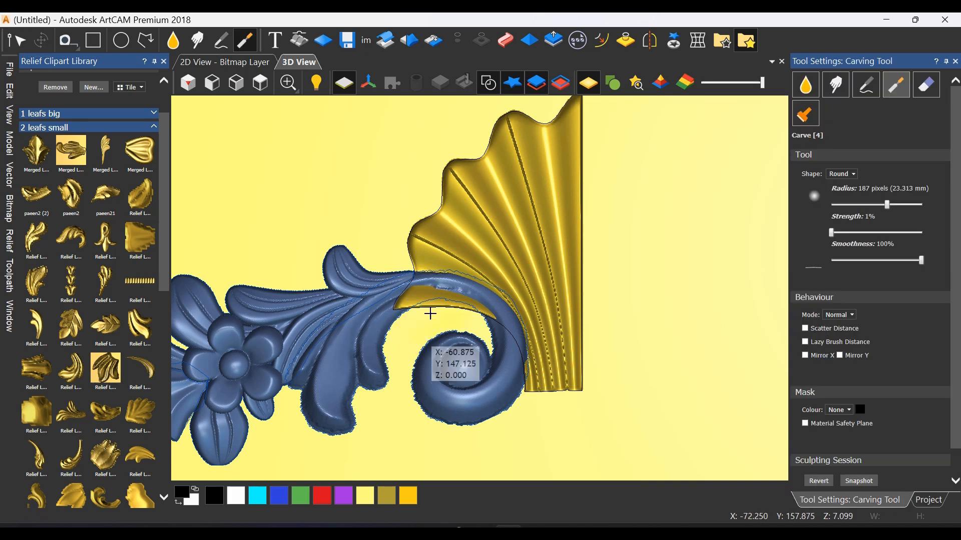
pyautogui.moveTo(831, 236); pyautogui.dragTo(844, 235)
pyautogui.moveTo(455, 313)
pyautogui.mouseDown()
pyautogui.moveTo(420, 324)
pyautogui.moveTo(462, 309)
pyautogui.mouseUp()
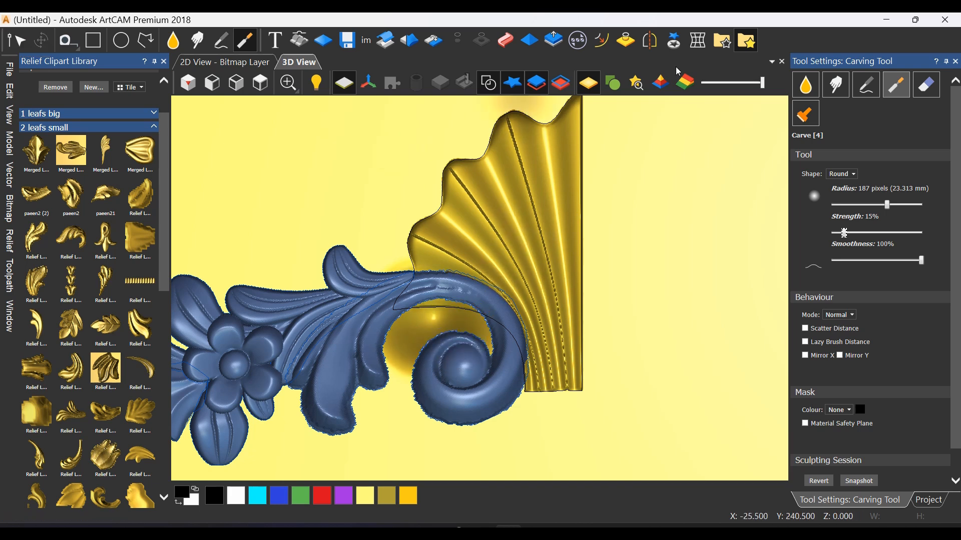
# Convert the carved half-shell relief back into a relief clipart
pyautogui.click(673, 38)
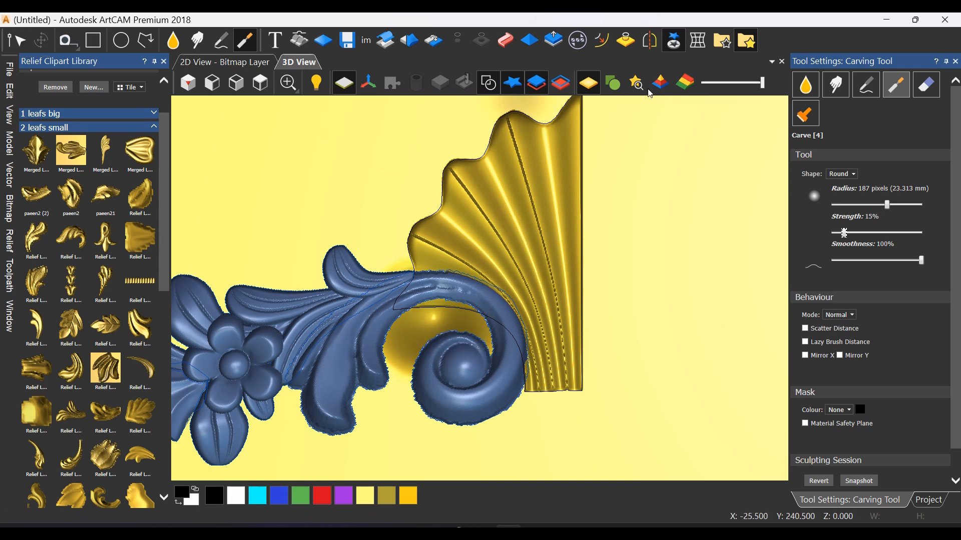
pyautogui.click(560, 263)
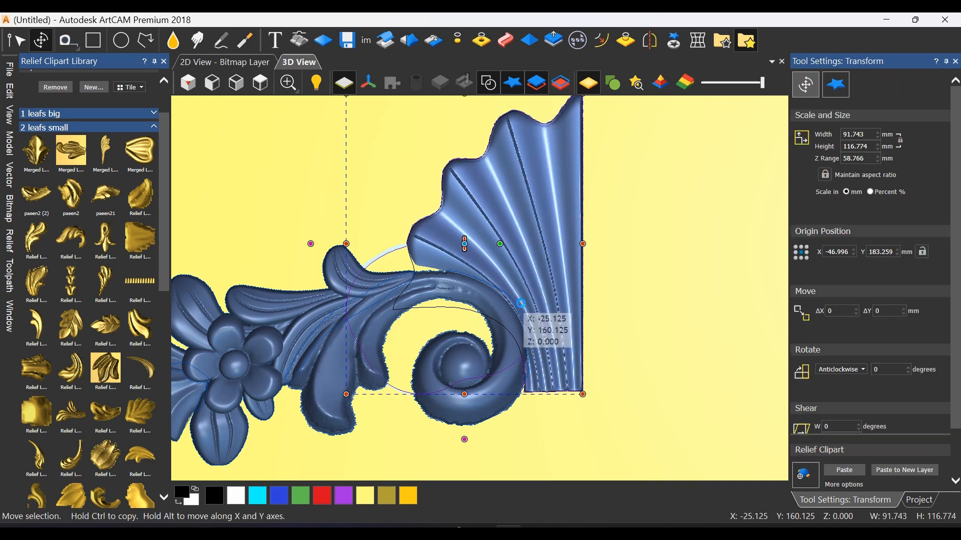
pyautogui.hotkey('ctrl', 'z')
# Select the shell, scroll, flower and leaf cliparts together and paste them all into the relief layer
pyautogui.scroll(-2, 521, 303)
pyautogui.moveTo(582, 198); pyautogui.dragTo(259, 406)
pyautogui.click(444, 404)
pyautogui.moveTo(596, 210); pyautogui.dragTo(282, 397)
pyautogui.keyDown('shift'); pyautogui.click(347, 343); pyautogui.keyUp('shift')
pyautogui.scroll(-2, 397, 286)
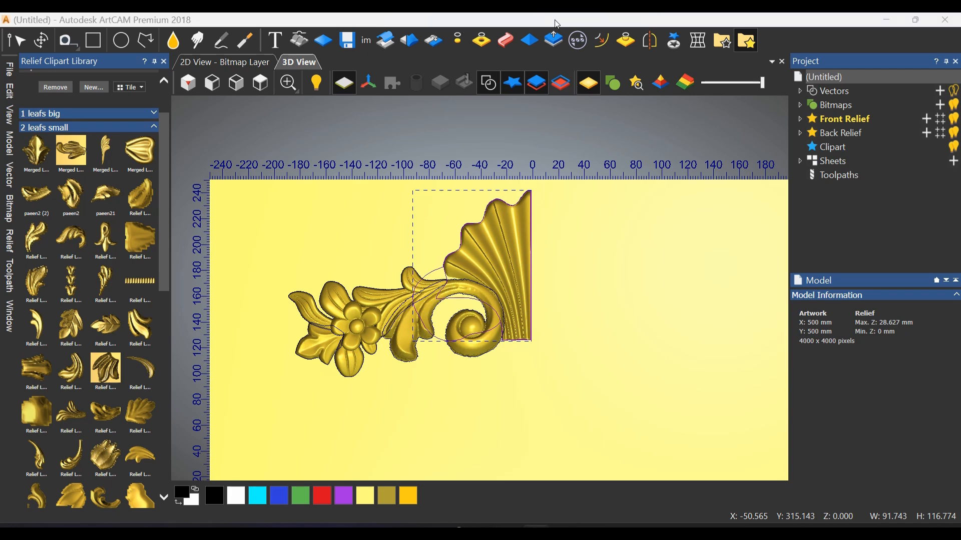
# Mirror-merge the relief left over right to complete the symmetrical shell ornament
pyautogui.scroll(-1, 521, 317)
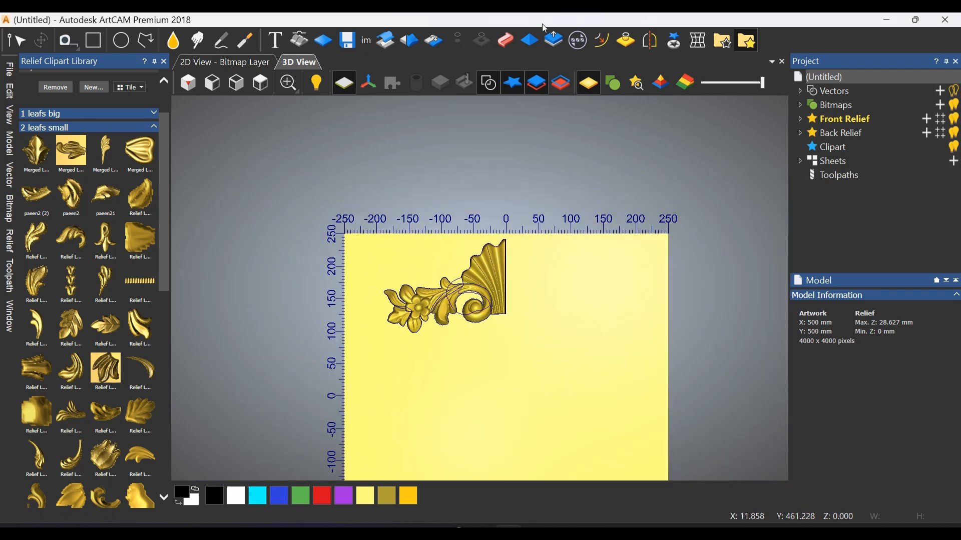
pyautogui.click(413, 39)
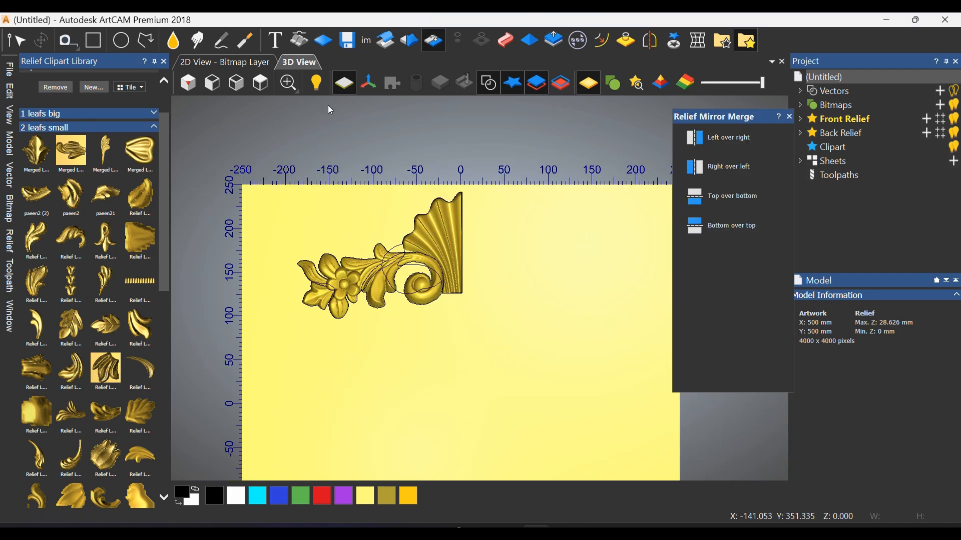
pyautogui.click(717, 144)
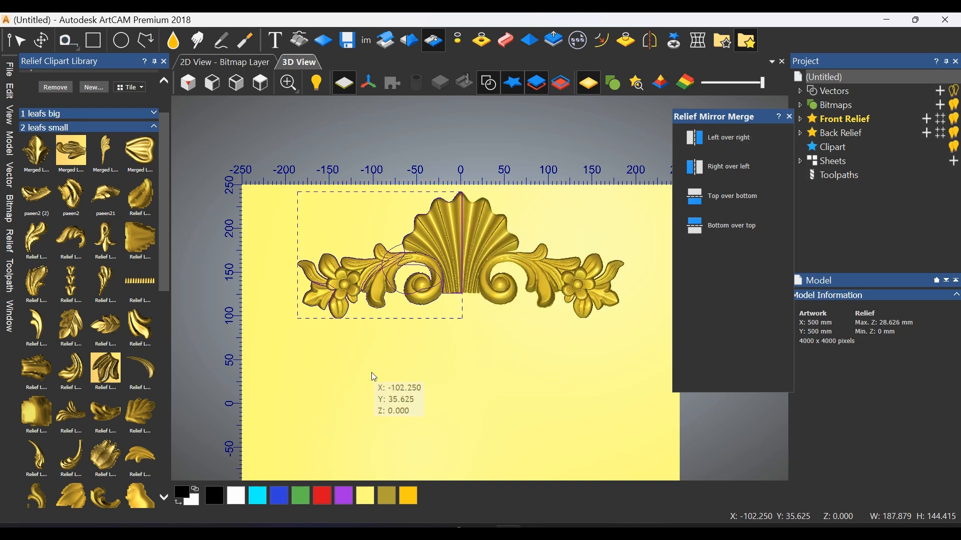
pyautogui.moveTo(399, 359); pyautogui.dragTo(494, 269)
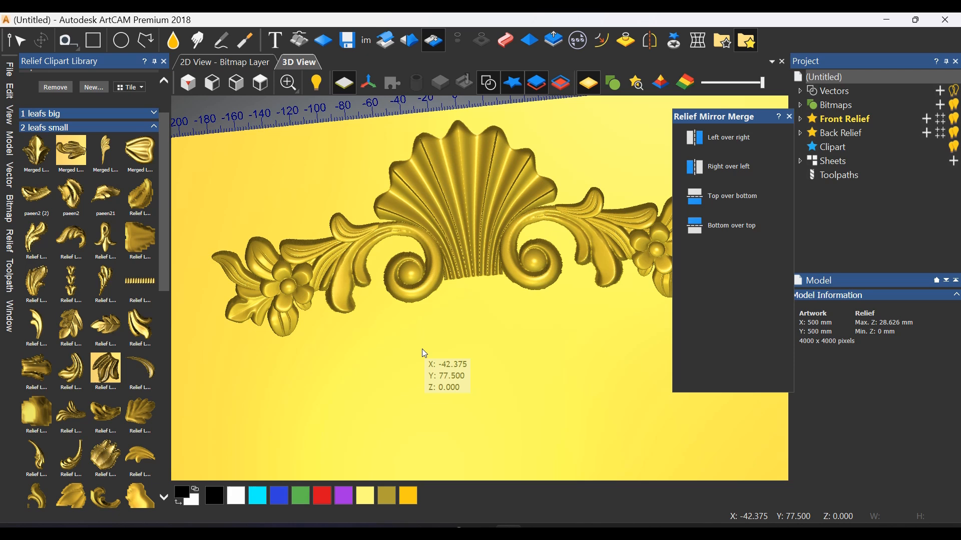
# Place the fluted-stem-and-curl clipart from the "4 center" category at the base of the shell, near the centre line
pyautogui.click(153, 128)
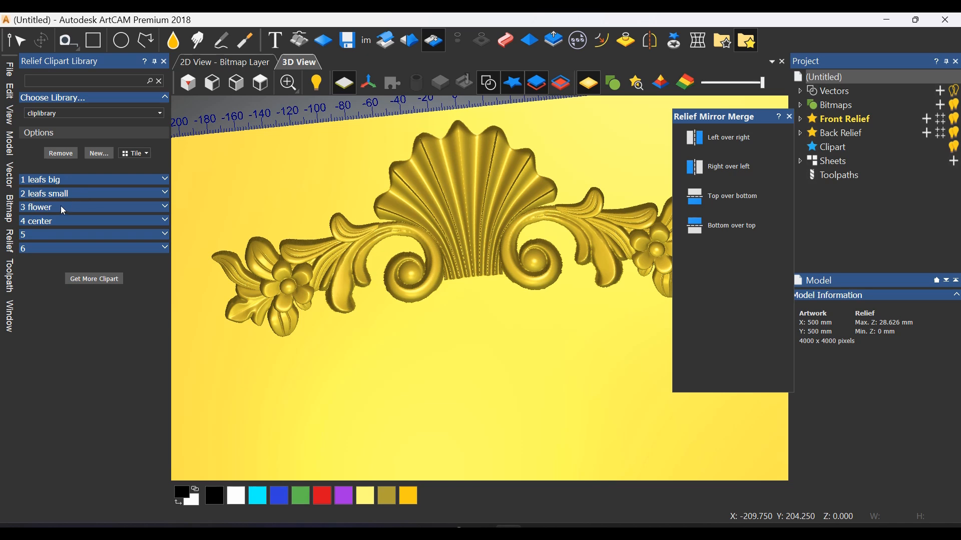
pyautogui.click(54, 222)
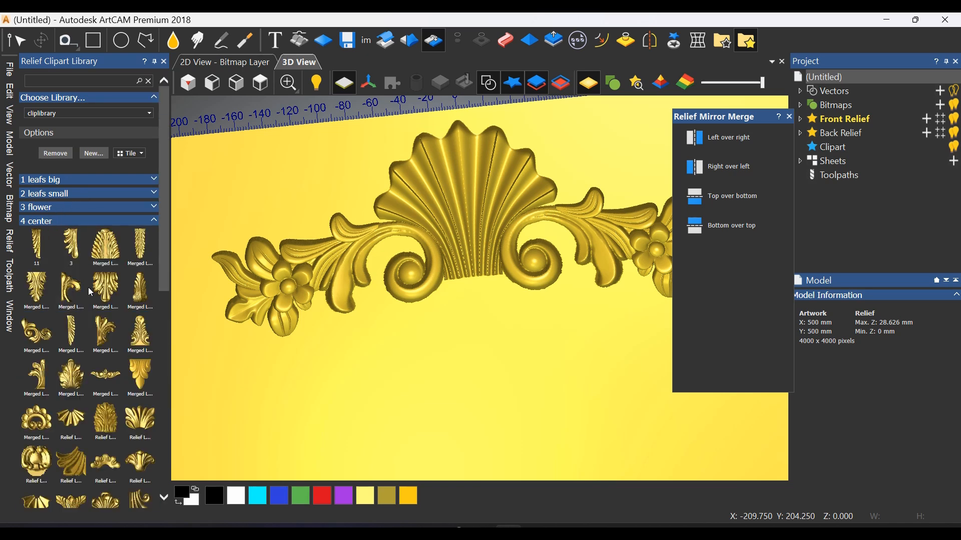
pyautogui.scroll(-5, 130, 380)
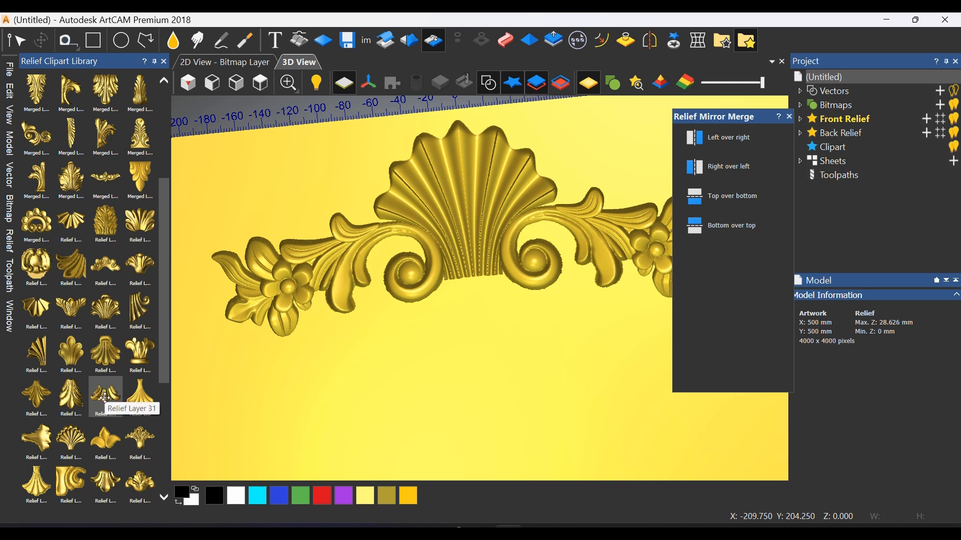
pyautogui.scroll(-3, 80, 447)
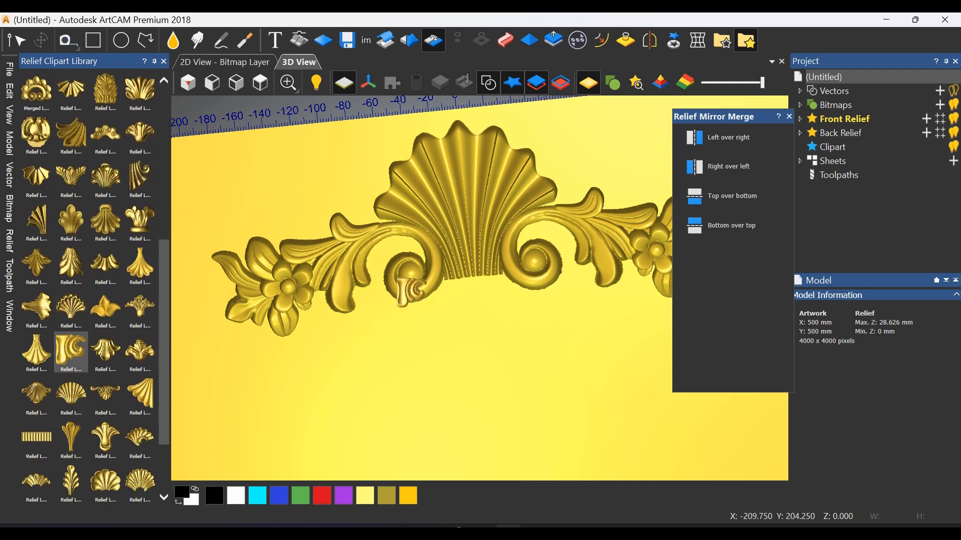
pyautogui.moveTo(411, 292); pyautogui.dragTo(475, 286)
pyautogui.scroll(3, 476, 286)
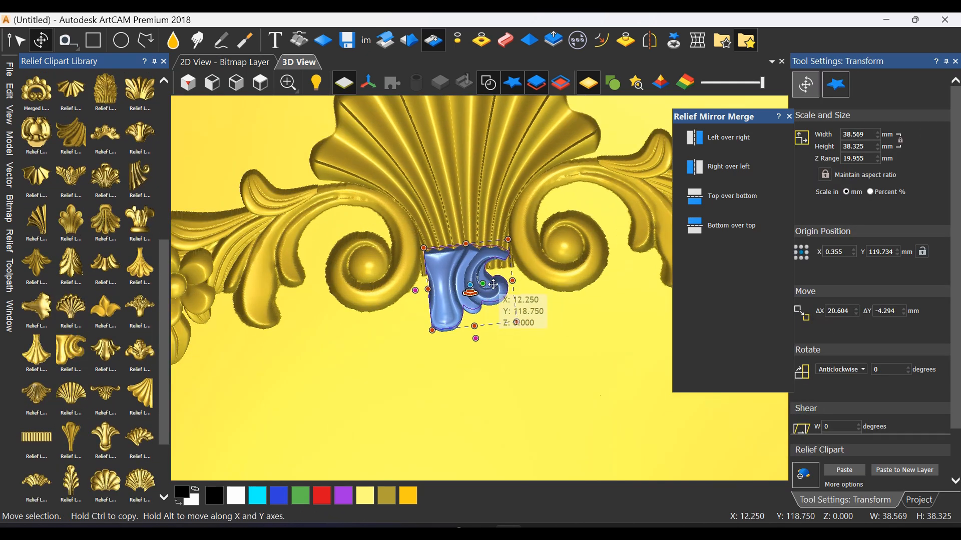
pyautogui.click(261, 82)
pyautogui.scroll(6, 439, 331)
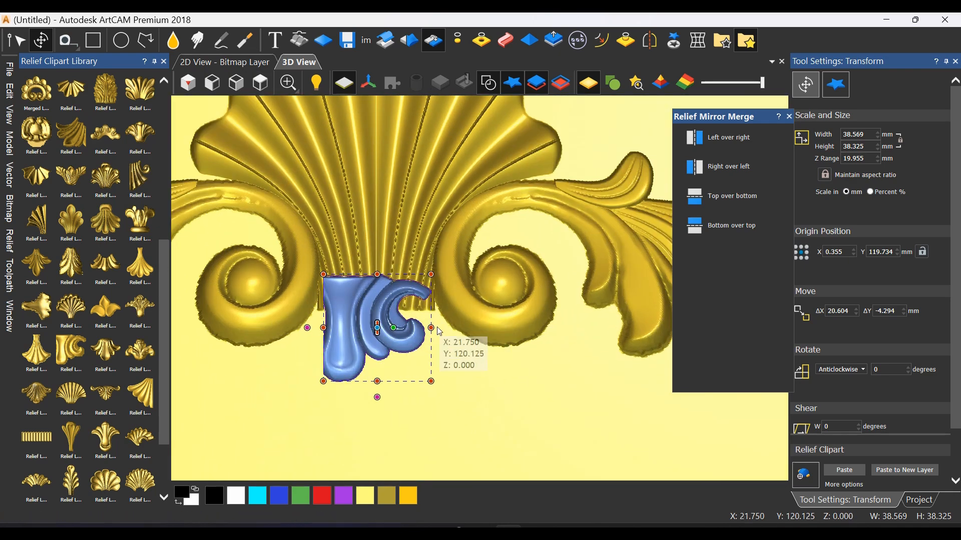
# Enlarge the fluted-stem-and-curl clipart to about 47.3 × 47 mm and position it under the shell's base, close to the centre line
pyautogui.moveTo(353, 334); pyautogui.dragTo(379, 393)
pyautogui.scroll(-1, 393, 347)
pyautogui.scroll(2, 420, 352)
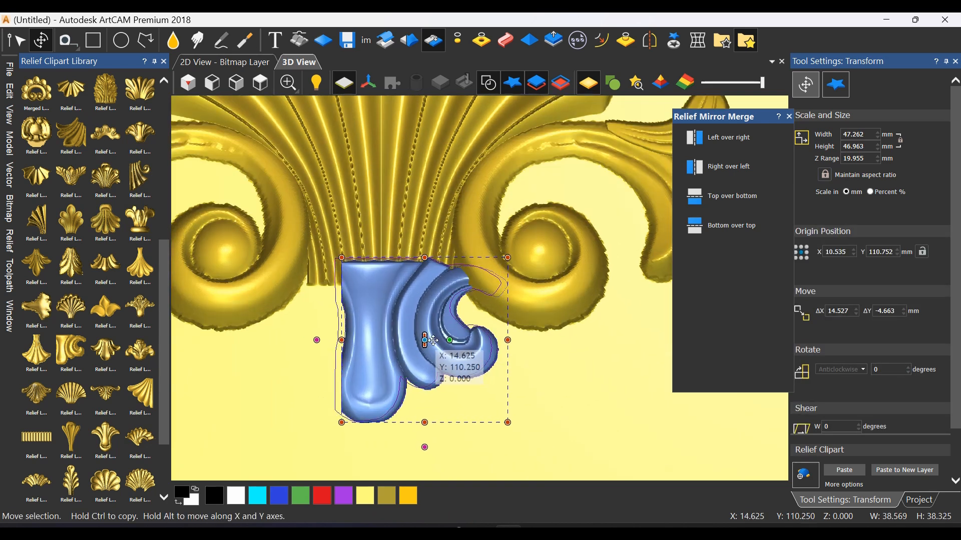
pyautogui.moveTo(433, 341); pyautogui.dragTo(438, 326)
# Stretch the upper edge of the base ornament upward with Envelope Distortion, making it about 52.9 mm high
pyautogui.click(697, 40)
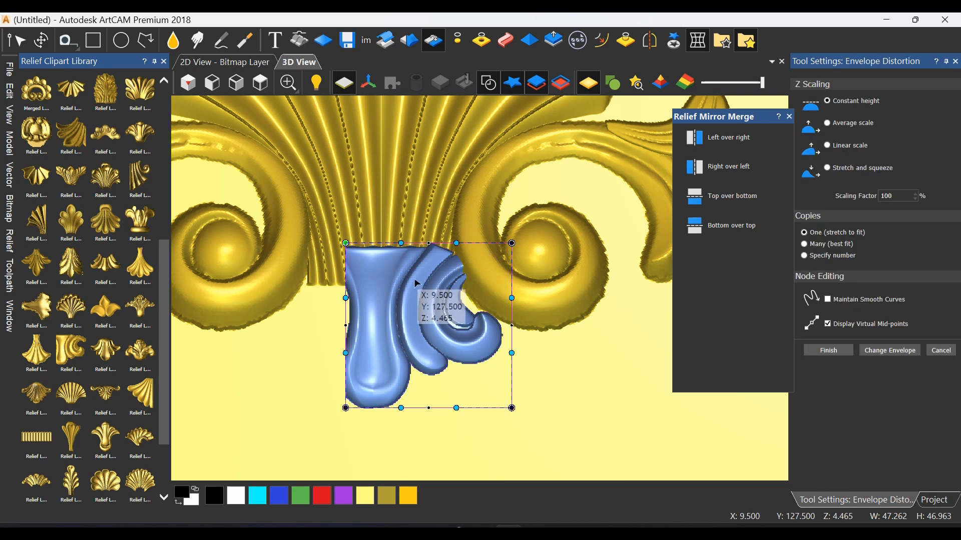
pyautogui.moveTo(472, 223); pyautogui.dragTo(353, 259)
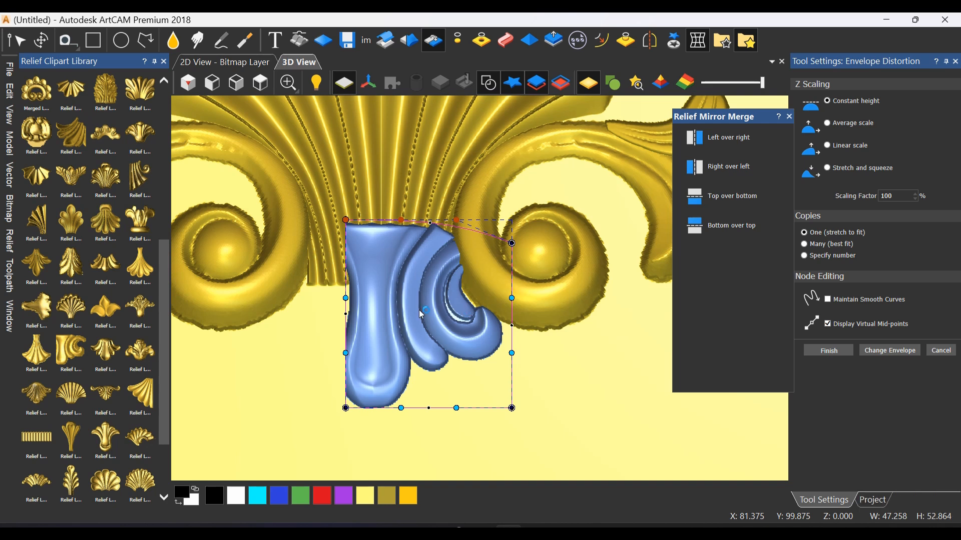
pyautogui.scroll(-2, 426, 300)
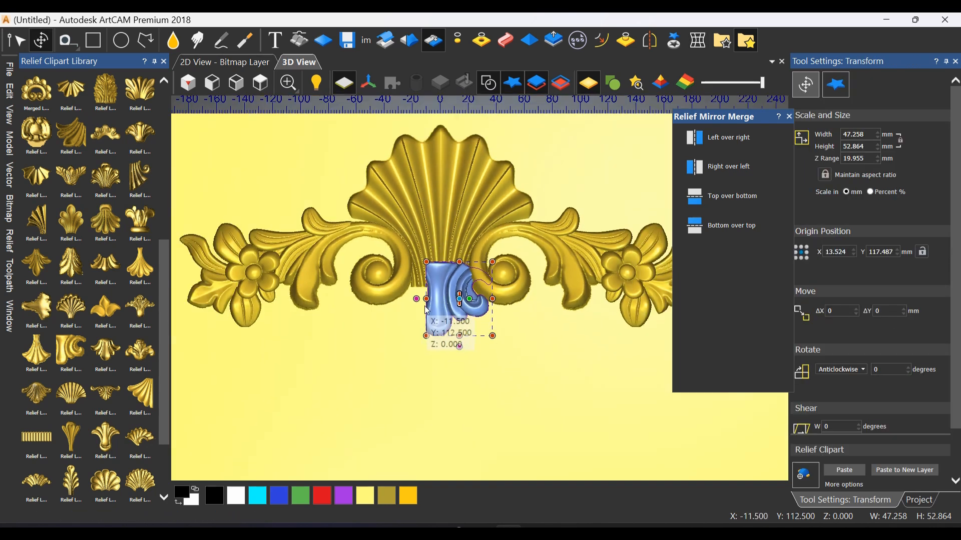
# Try mirror-merging the relief right over left to duplicate the base ornament across the centre line
pyautogui.press('Return')
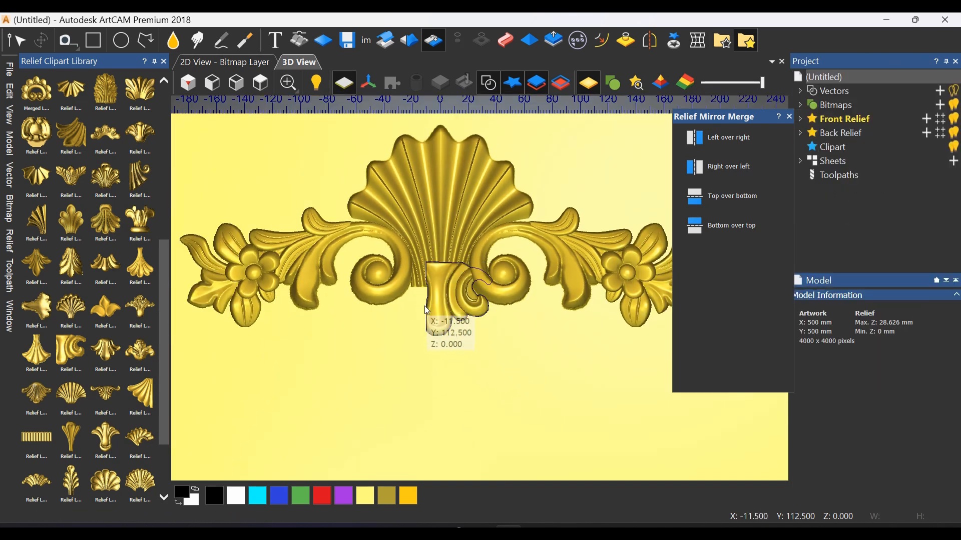
pyautogui.click(717, 167)
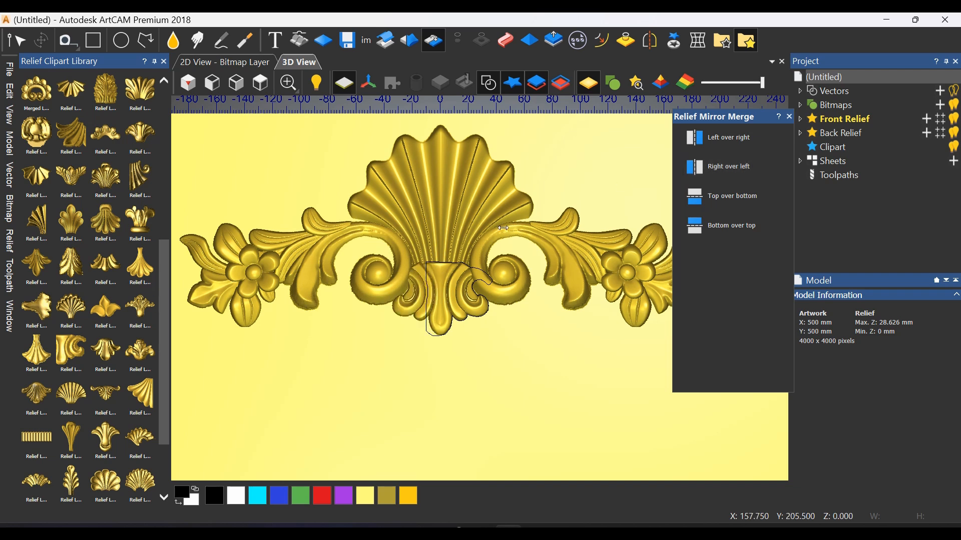
pyautogui.scroll(-2, 428, 321)
pyautogui.scroll(2, 475, 289)
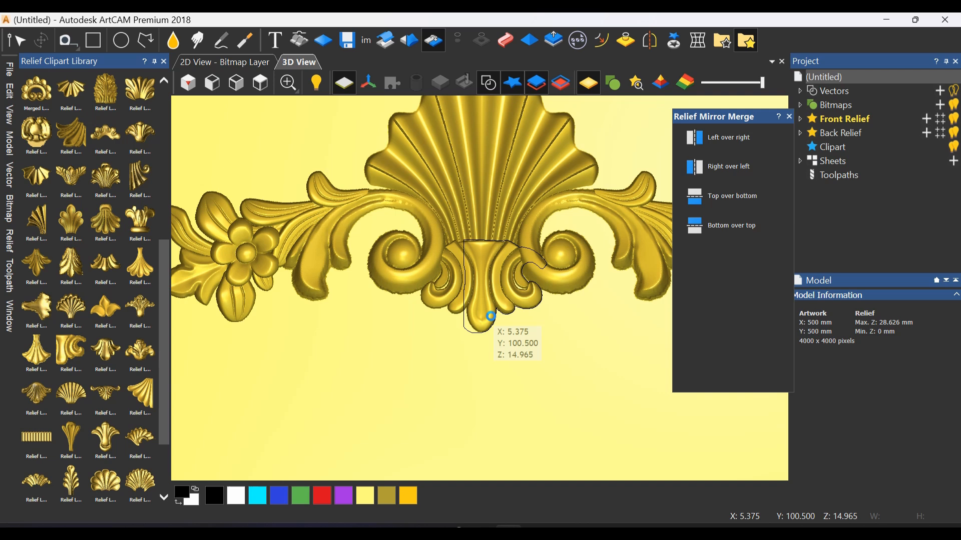
# Nudge the base ornament clipart slightly to the right and mirror-merge the relief right over left
pyautogui.click(495, 314)
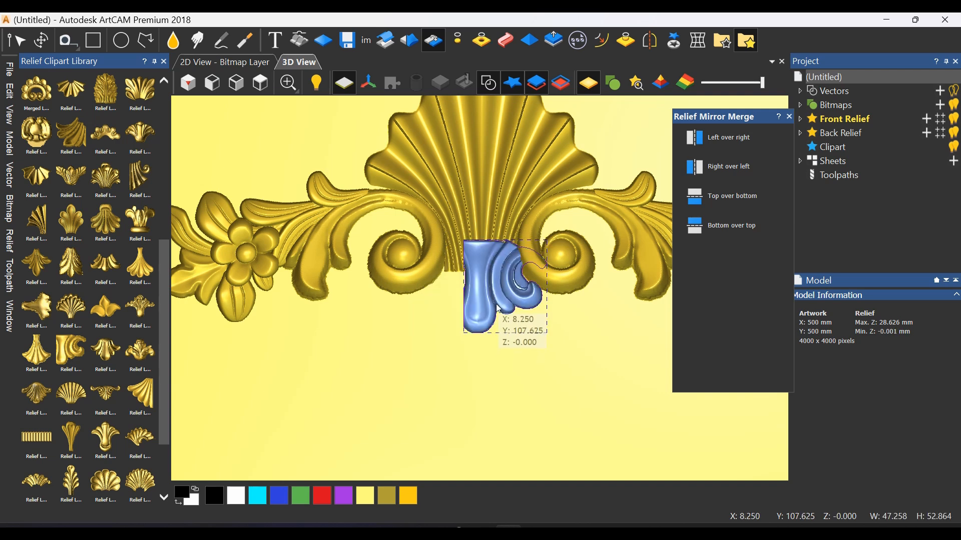
pyautogui.press('Right')
pyautogui.press('Right')
pyautogui.press('Right')
pyautogui.press('Escape')
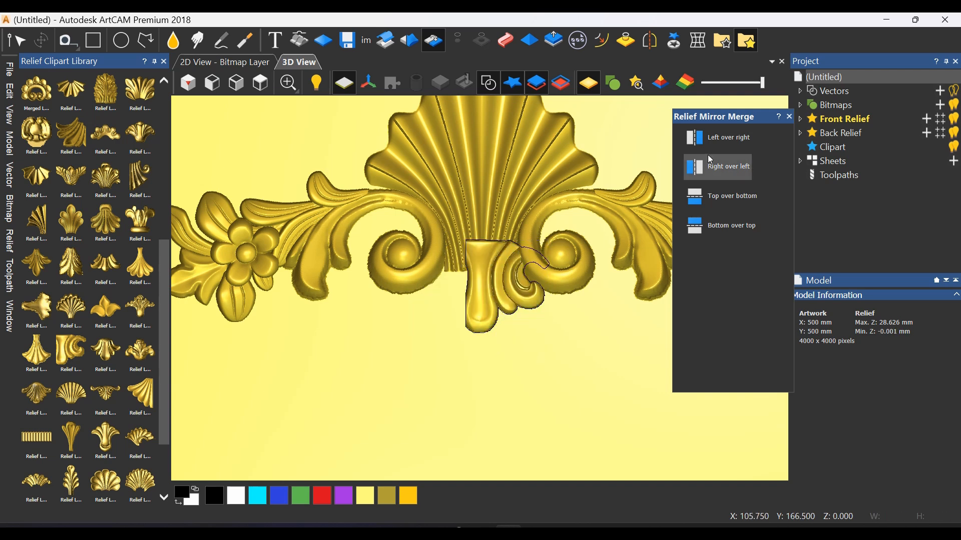
pyautogui.scroll(-2, 493, 300)
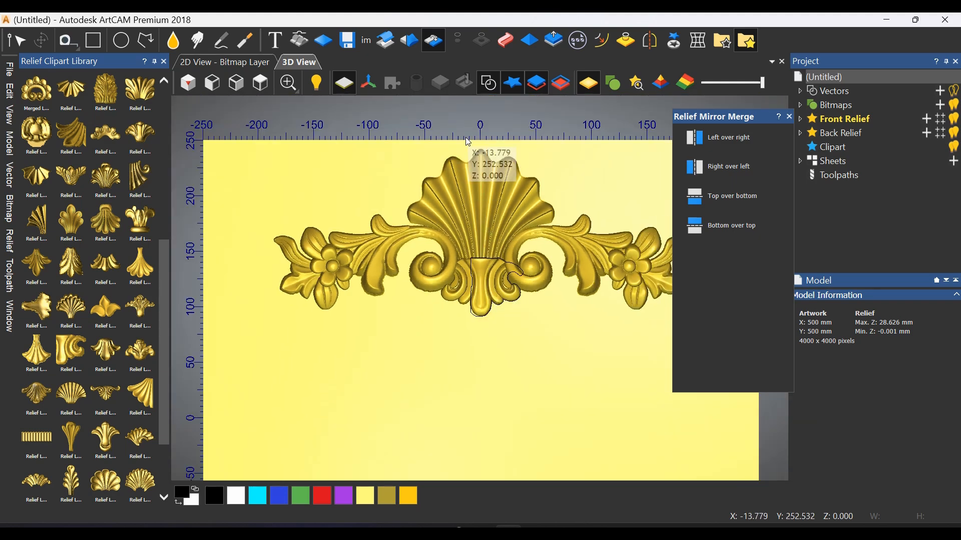
# Close the mirror merge tool and examine the complete shell ornament in 3D from several angles and distances
pyautogui.moveTo(393, 330); pyautogui.dragTo(551, 295)
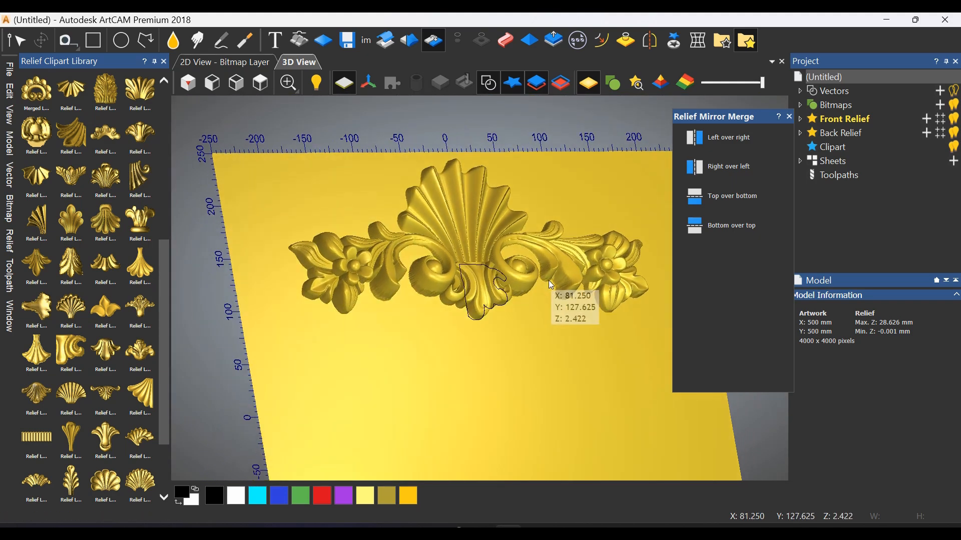
pyautogui.click(790, 117)
pyautogui.scroll(3, 561, 220)
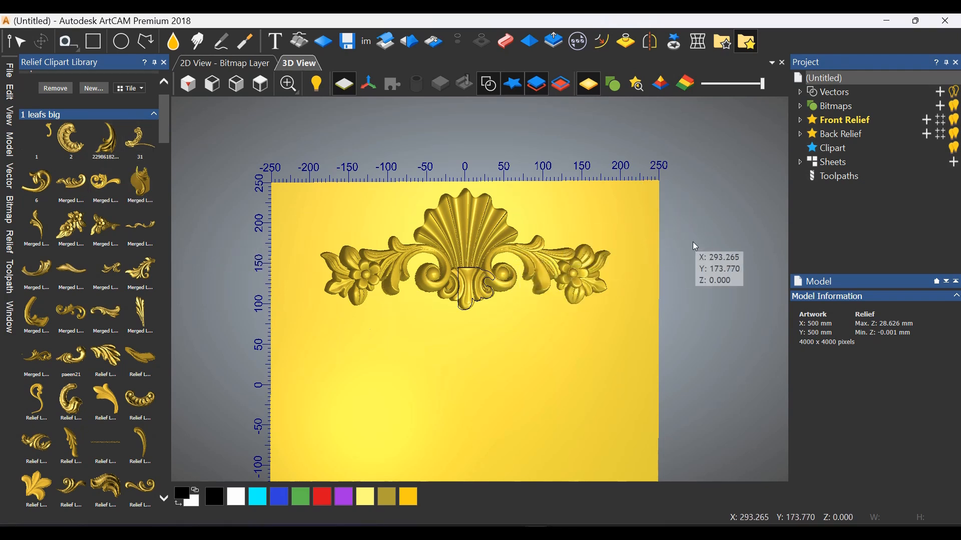
pyautogui.scroll(1, 651, 262)
pyautogui.scroll(-2, 599, 195)
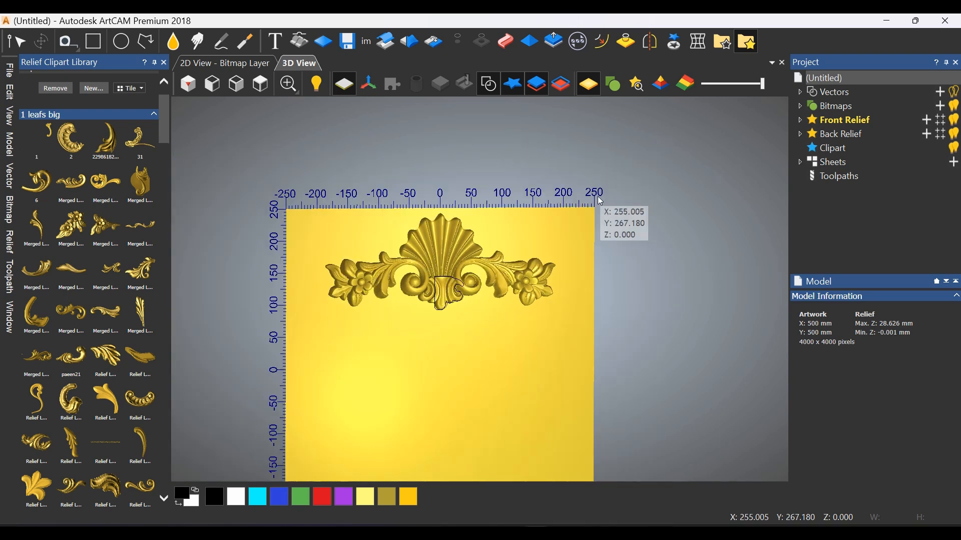
pyautogui.moveTo(598, 194); pyautogui.dragTo(533, 206)
pyautogui.scroll(3, 425, 337)
pyautogui.moveTo(428, 342); pyautogui.dragTo(347, 352)
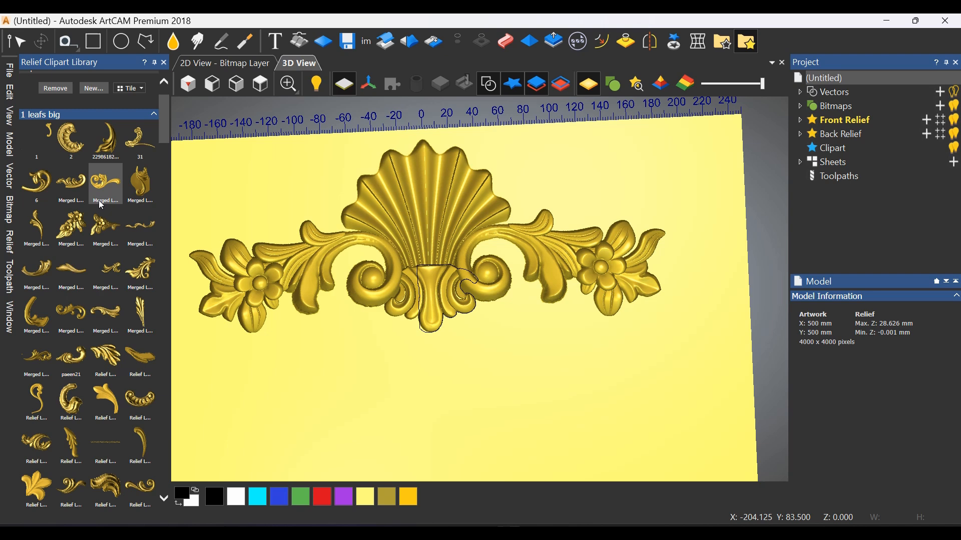
pyautogui.scroll(-2, 401, 346)
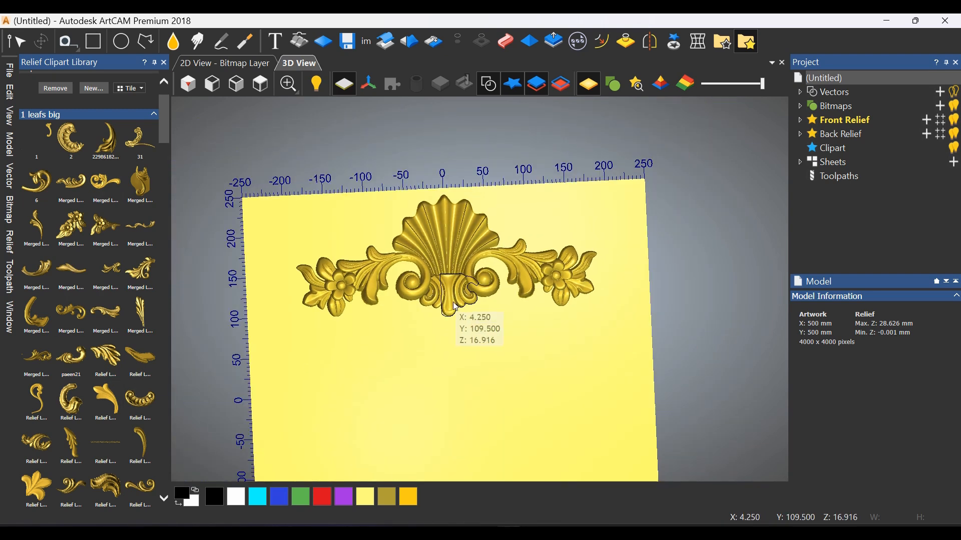
pyautogui.scroll(1, 451, 313)
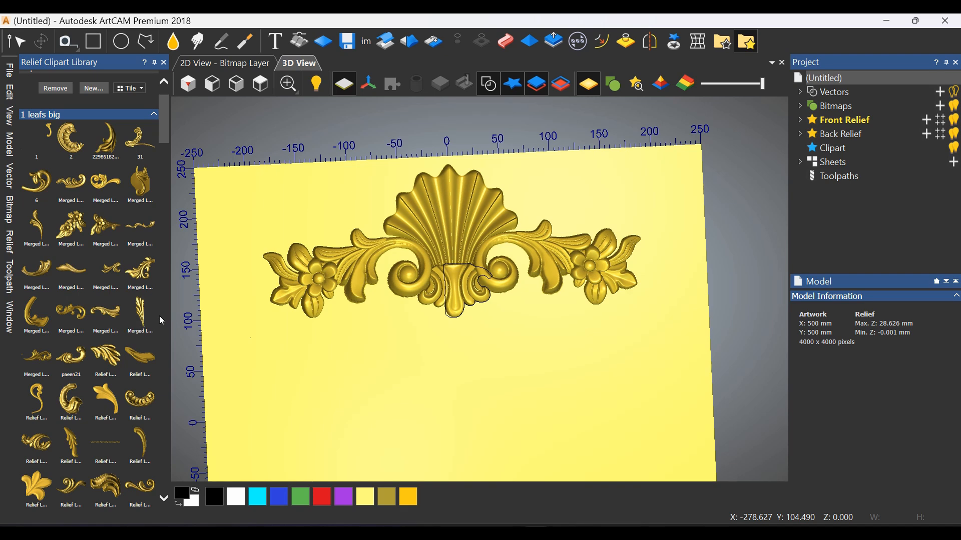
# Place the round curl-and-leaf clipart from the "1 leafs big" category below the ornament, left of centre, and apply Envelope Distortion to it
pyautogui.scroll(-3, 131, 252)
pyautogui.scroll(-1, 129, 249)
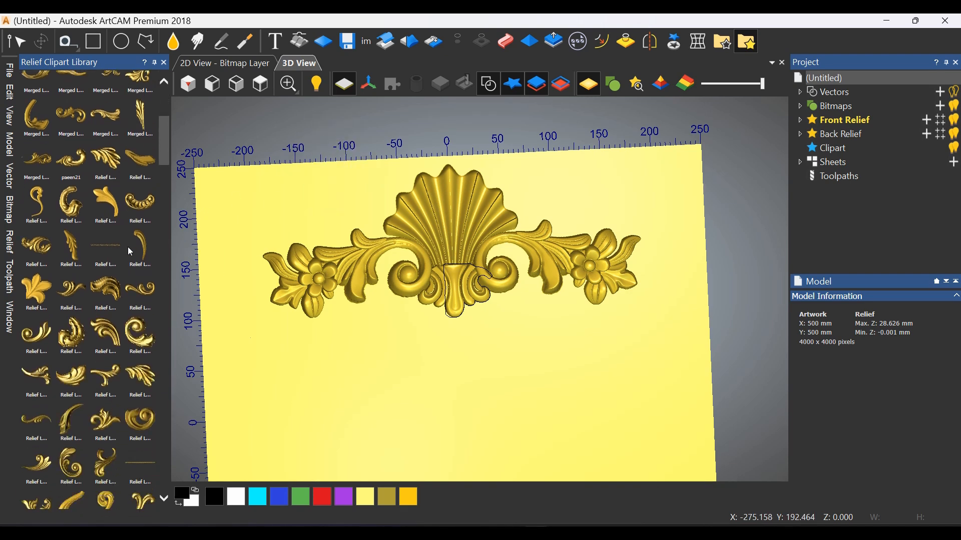
pyautogui.scroll(-6, 168, 348)
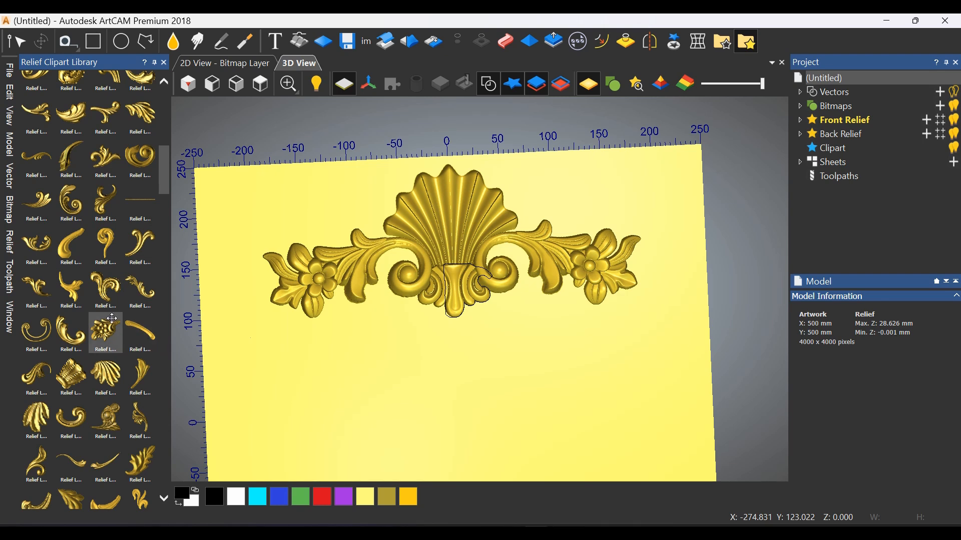
pyautogui.scroll(-2, 106, 332)
pyautogui.scroll(-4, 112, 318)
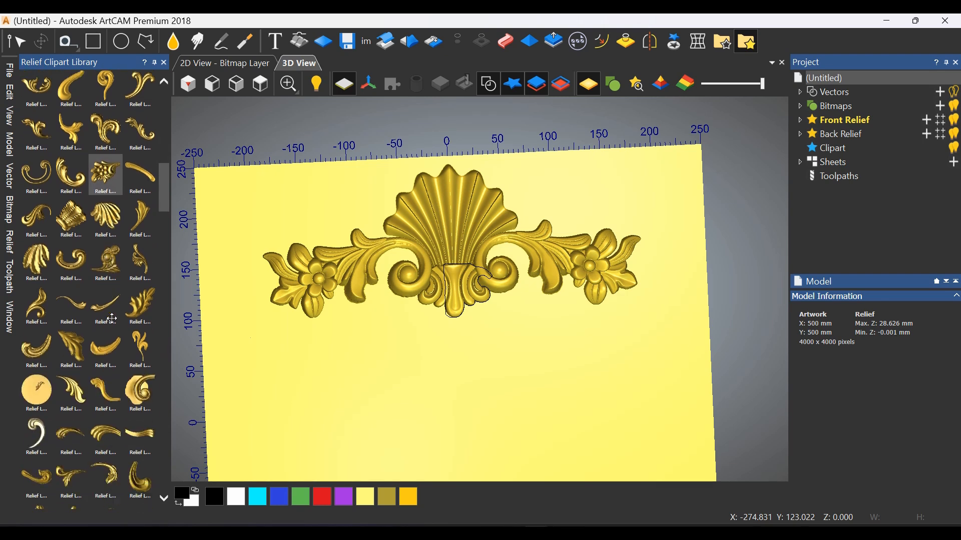
pyautogui.scroll(-7, 112, 318)
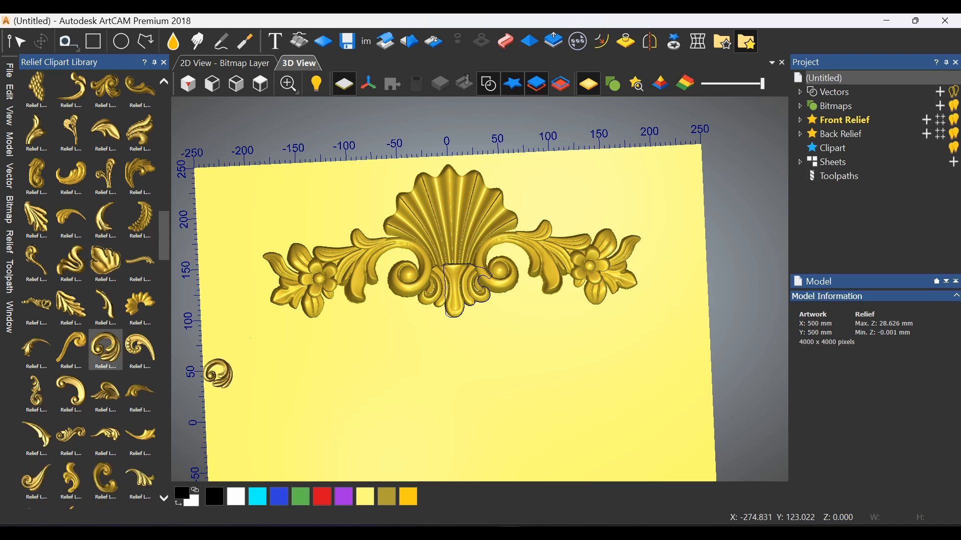
pyautogui.moveTo(218, 374); pyautogui.dragTo(350, 376)
pyautogui.scroll(2, 350, 376)
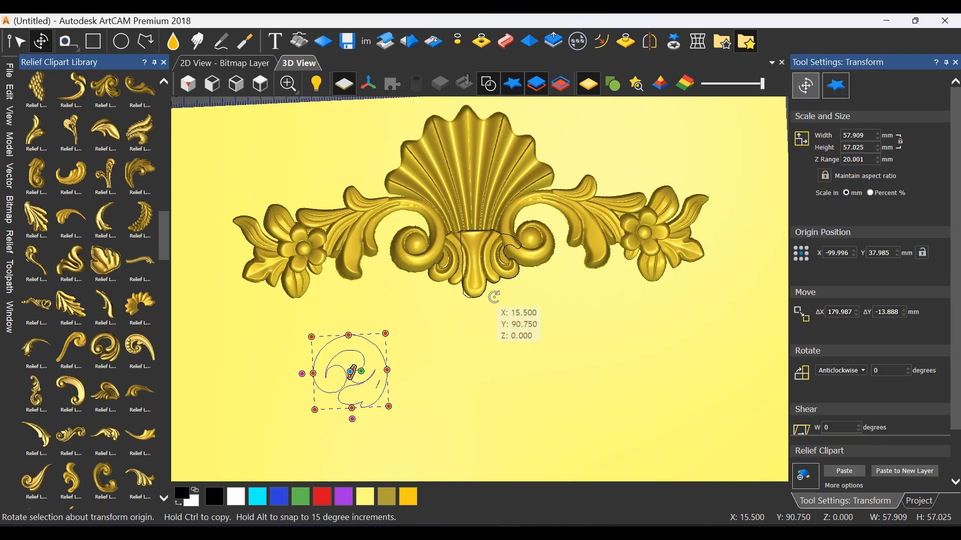
pyautogui.click(696, 45)
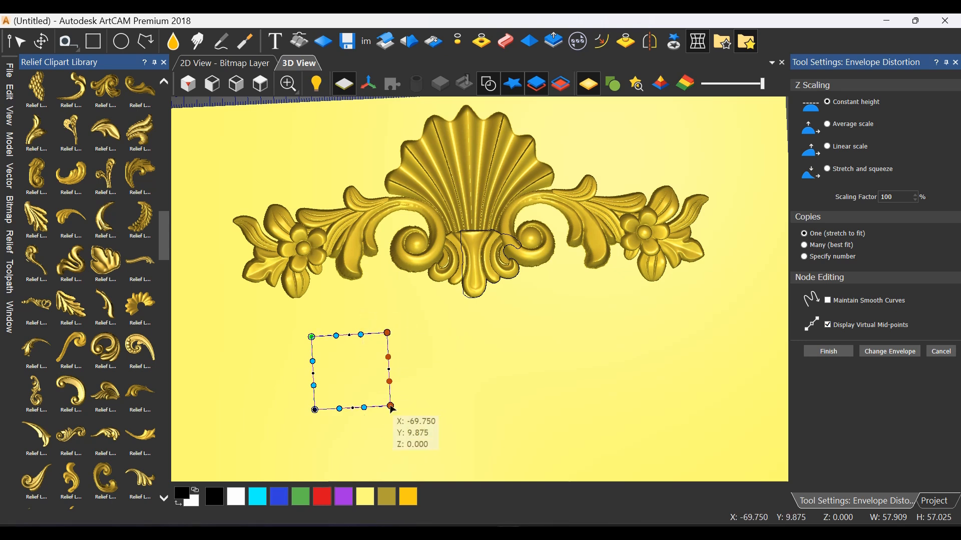
pyautogui.click(831, 356)
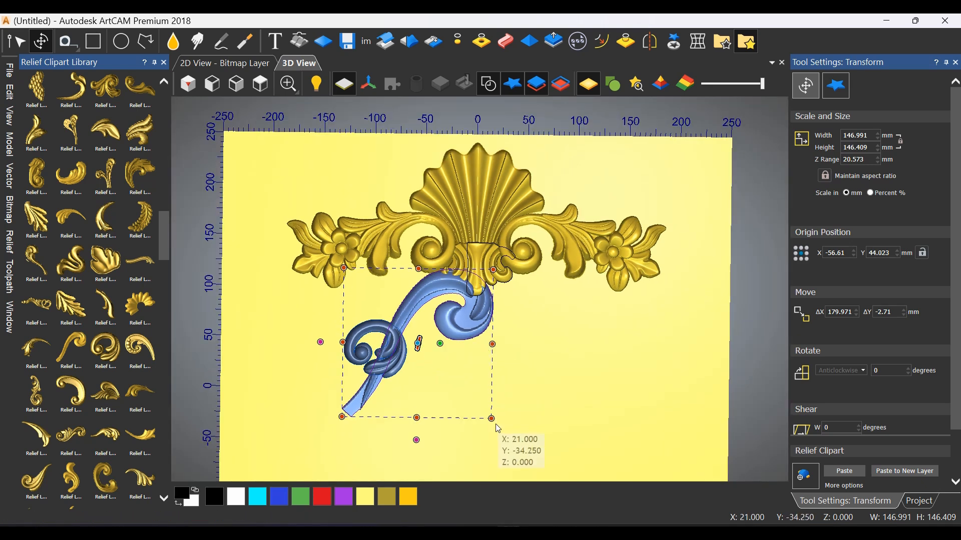
# Scale the long S-scroll clipart down to about 85 × 87.5 mm, rotate it about 38.75 degrees and lay its stem over the round curl
pyautogui.moveTo(499, 429); pyautogui.dragTo(415, 341)
pyautogui.scroll(1, 386, 300)
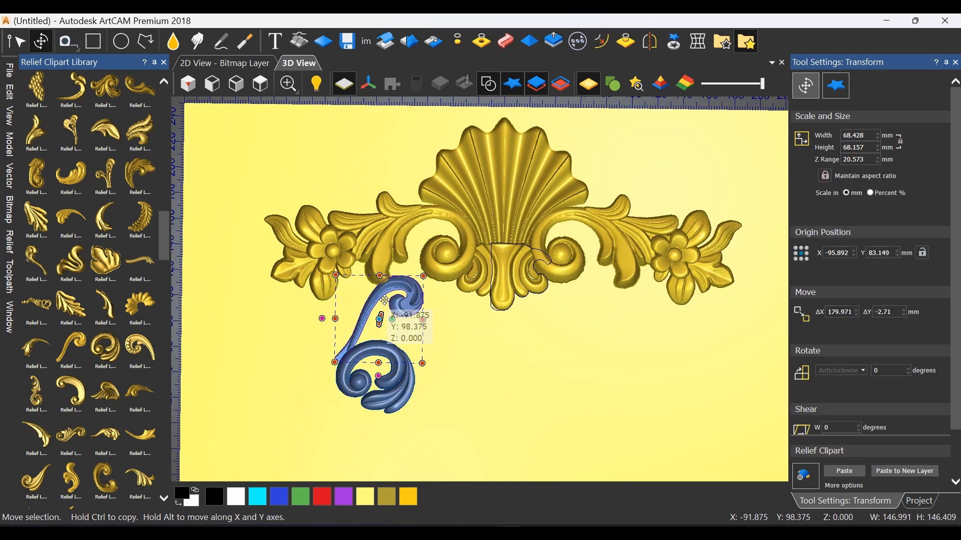
pyautogui.moveTo(380, 276); pyautogui.dragTo(463, 328)
pyautogui.scroll(3, 476, 383)
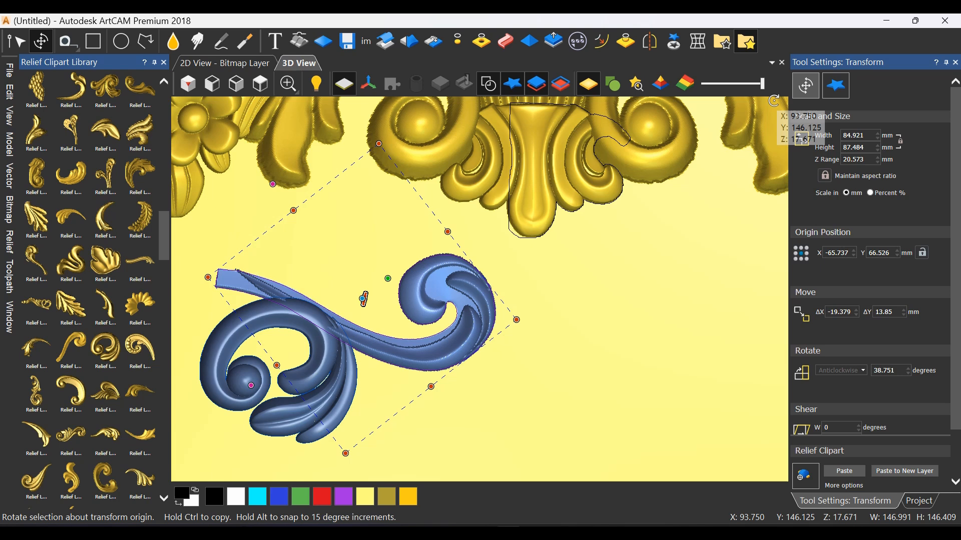
# Bend the S-scroll's stem with Envelope Distortion so it follows the round curl, bringing it to about 105.3 × 41.7 mm
pyautogui.click(697, 41)
pyautogui.scroll(-2, 310, 285)
pyautogui.scroll(1, 314, 307)
pyautogui.moveTo(335, 229); pyautogui.dragTo(326, 383)
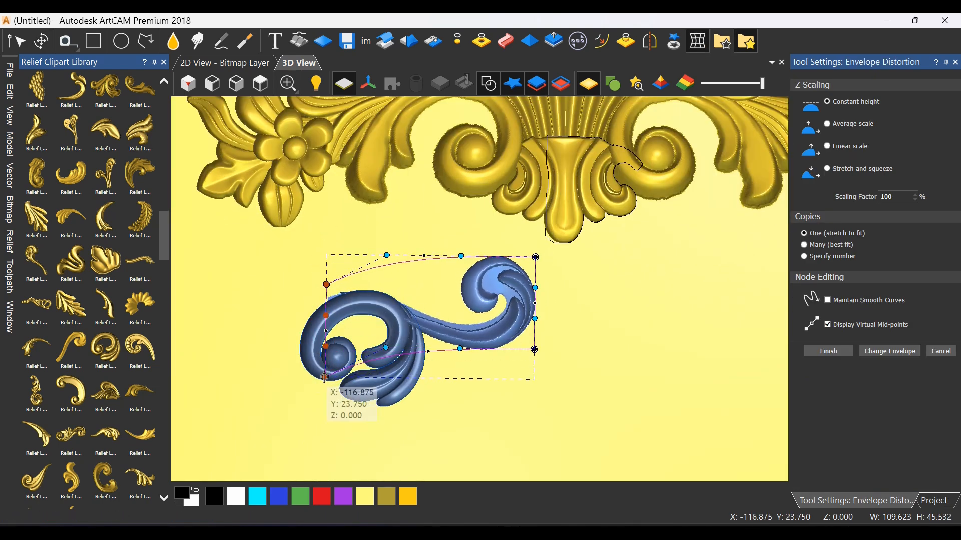
pyautogui.moveTo(418, 221); pyautogui.dragTo(400, 332)
pyautogui.click(326, 285)
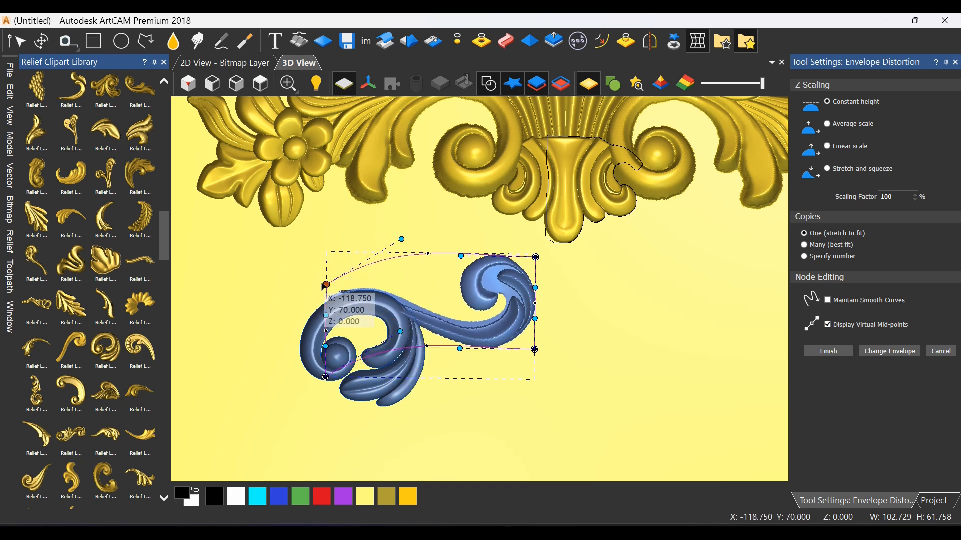
pyautogui.moveTo(326, 285); pyautogui.dragTo(315, 289)
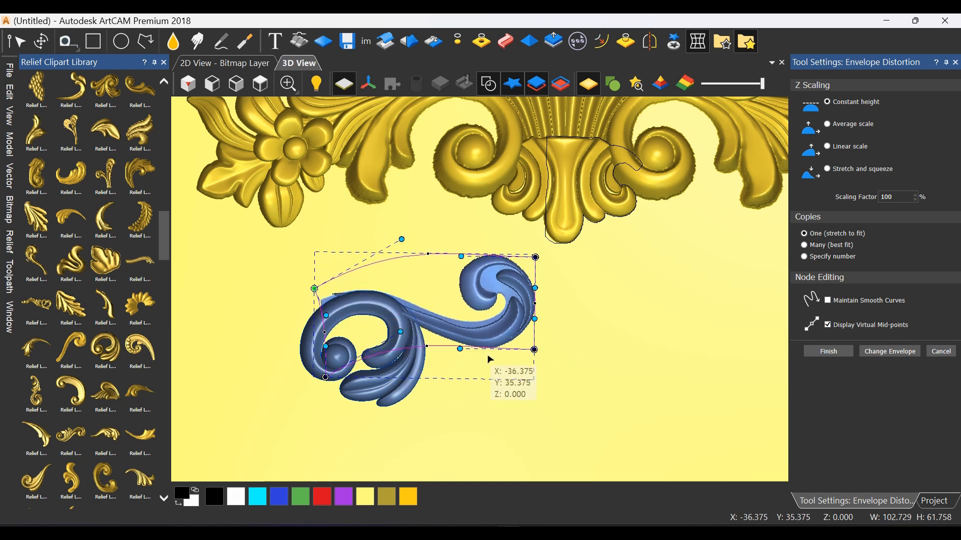
pyautogui.moveTo(537, 351)
pyautogui.mouseDown()
pyautogui.moveTo(527, 344)
pyautogui.moveTo(535, 341)
pyautogui.mouseUp()
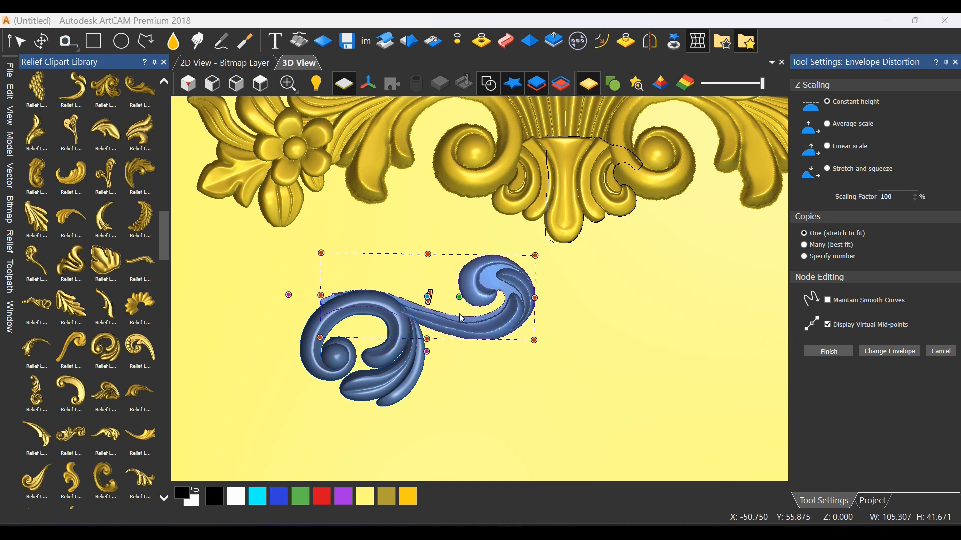
# Refine the S-scroll's outer end with a second Envelope Distortion, raising its lower edge and lowering its upper outer corner
pyautogui.click(697, 42)
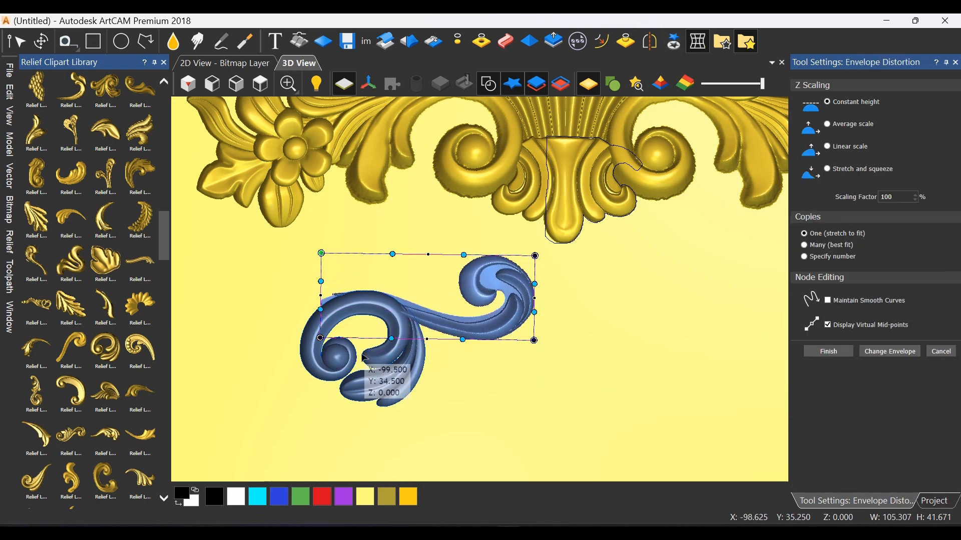
pyautogui.moveTo(393, 339); pyautogui.dragTo(386, 316)
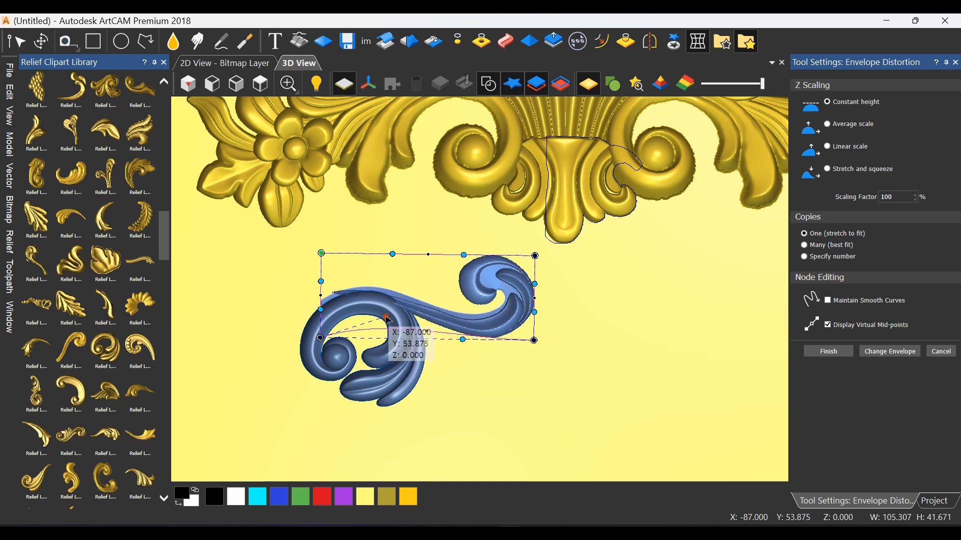
pyautogui.moveTo(322, 254); pyautogui.dragTo(322, 263)
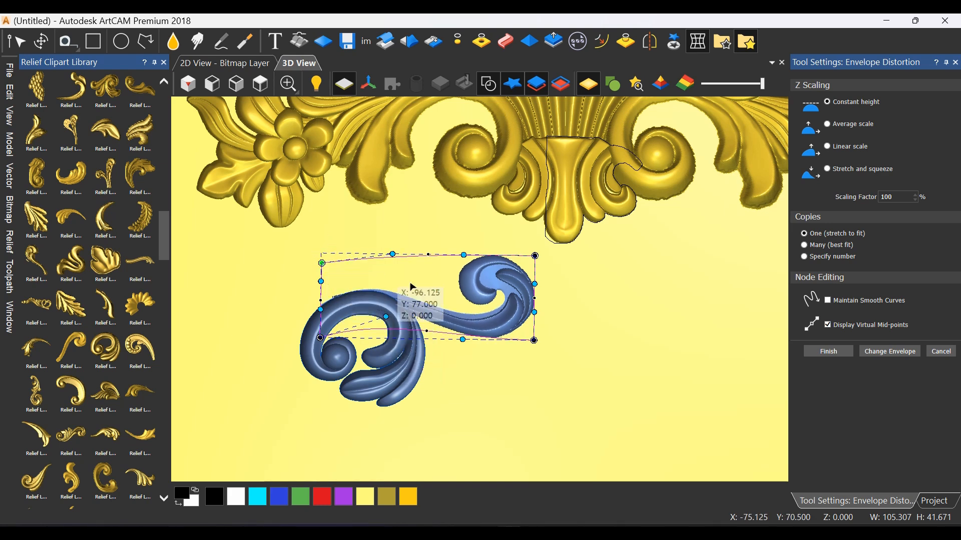
pyautogui.click(828, 351)
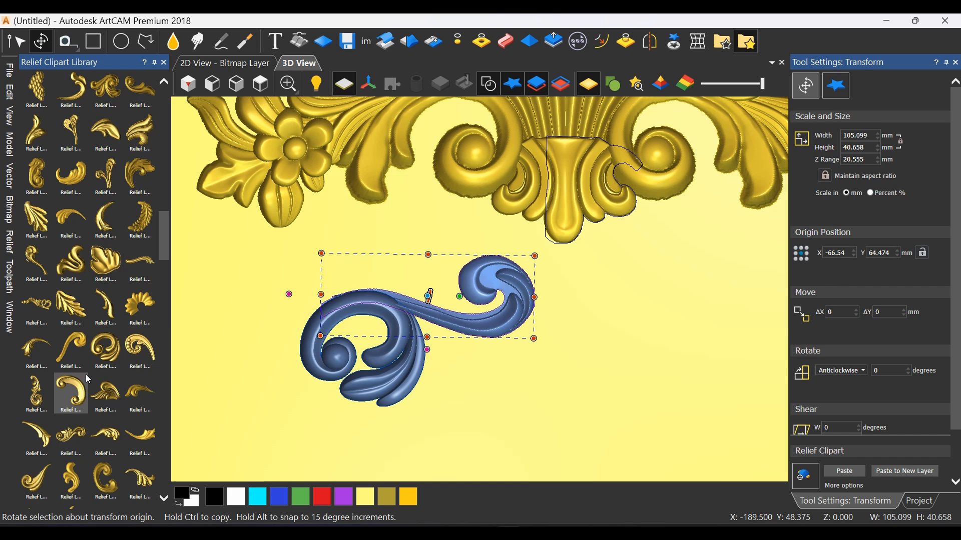
# Collapse the "2 leafs small" category and expand the "3 flower" category in the relief clipart library
pyautogui.scroll(-6, 85, 382)
pyautogui.scroll(-6, 86, 387)
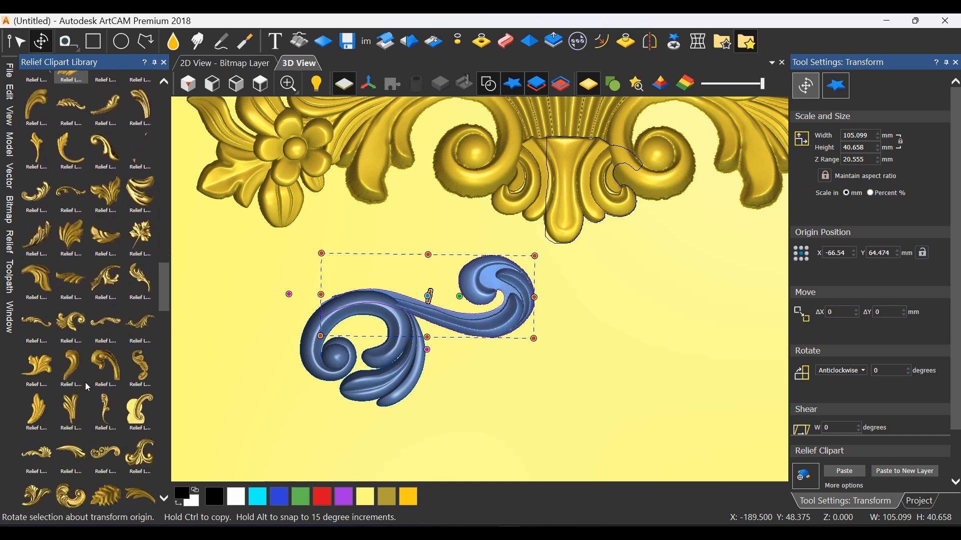
pyautogui.scroll(-3, 88, 387)
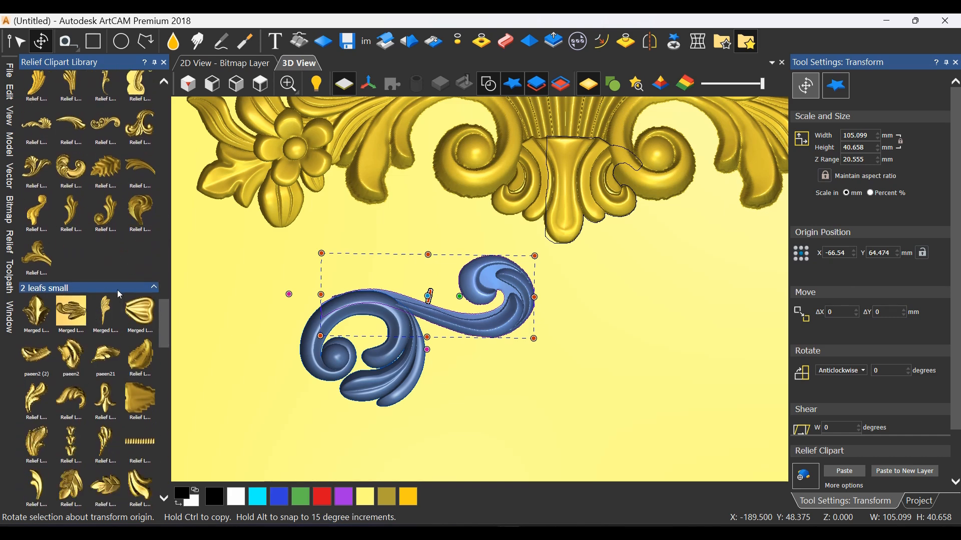
pyautogui.click(136, 289)
pyautogui.scroll(-10, 105, 368)
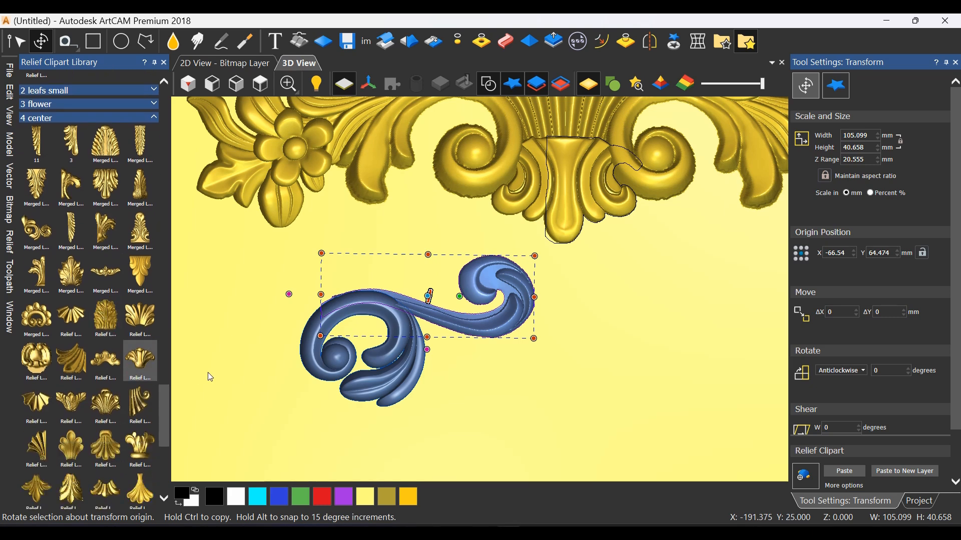
pyautogui.scroll(-3, 99, 371)
pyautogui.scroll(10, 85, 340)
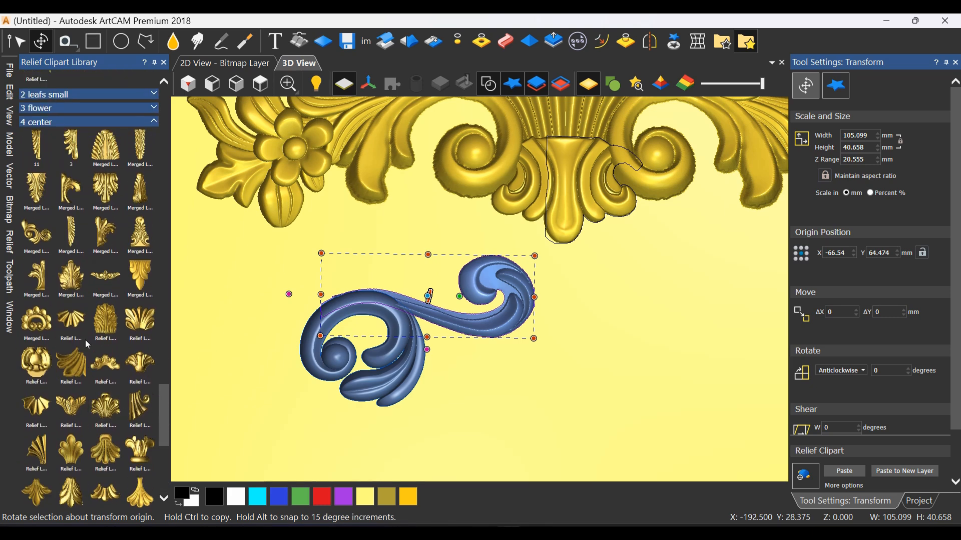
pyautogui.click(46, 306)
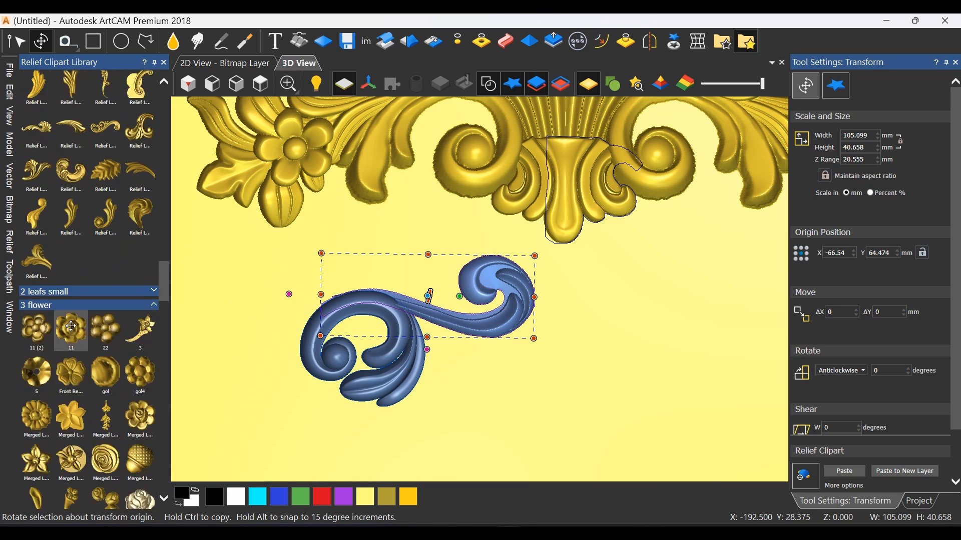
# Place the rose clipart from "3 flower" below the S-scroll, beside the round curl's leaves, scaled to about 45.4 × 46.6 mm and rotated
pyautogui.scroll(-3, 72, 330)
pyautogui.scroll(-3, 118, 359)
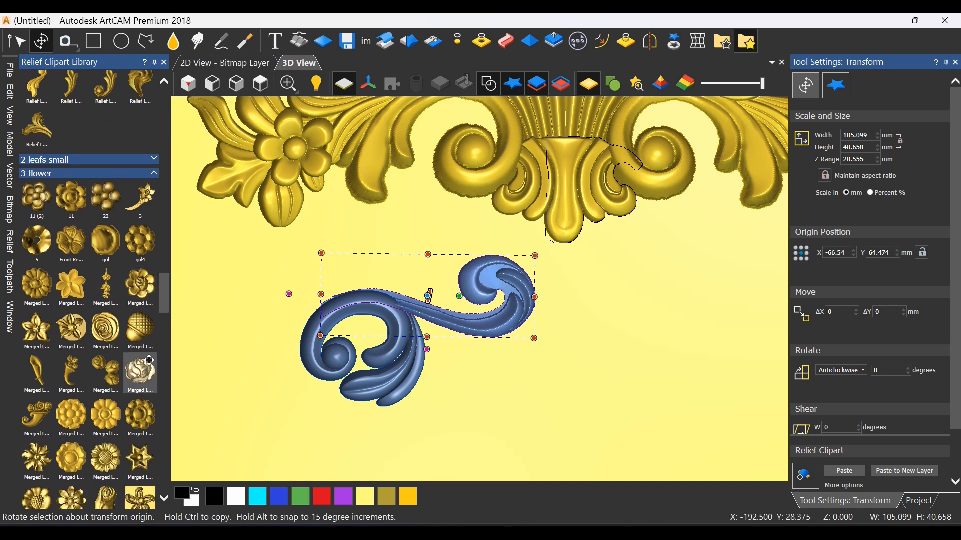
pyautogui.scroll(-3, 134, 360)
pyautogui.scroll(-8, 134, 361)
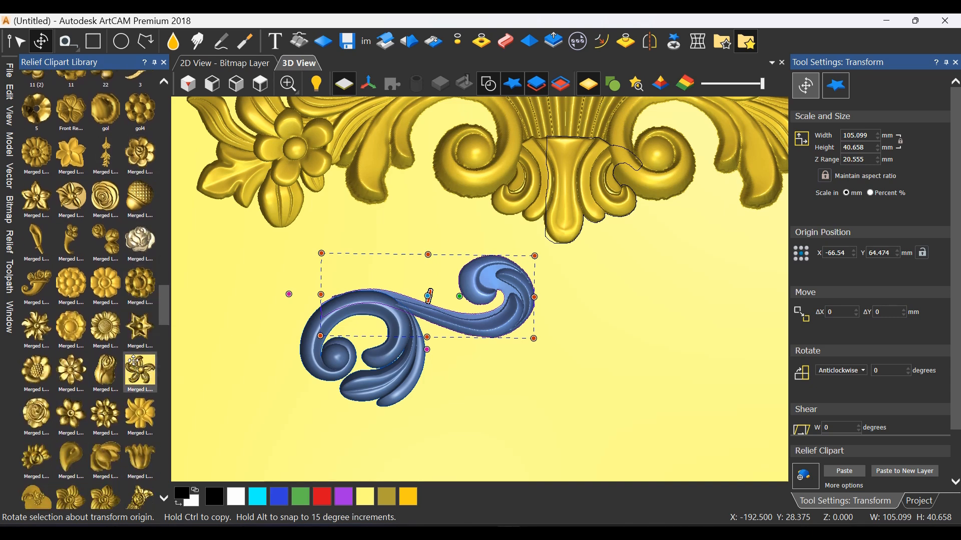
pyautogui.scroll(-4, 134, 367)
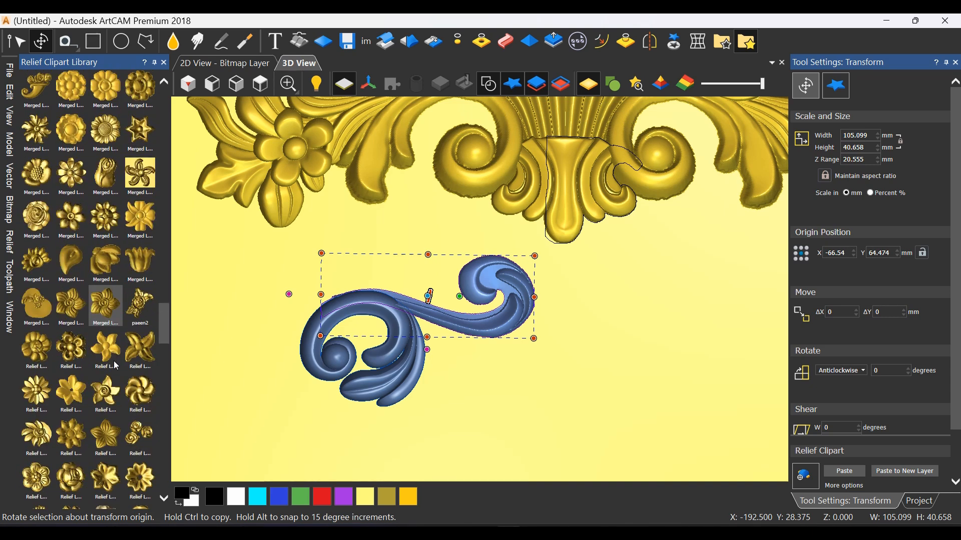
pyautogui.scroll(-6, 116, 366)
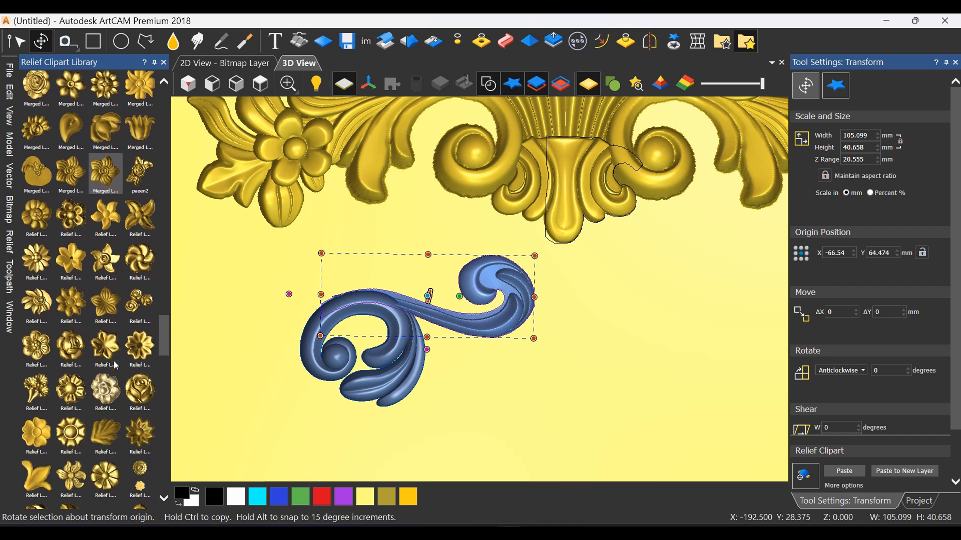
pyautogui.moveTo(428, 350); pyautogui.dragTo(388, 420)
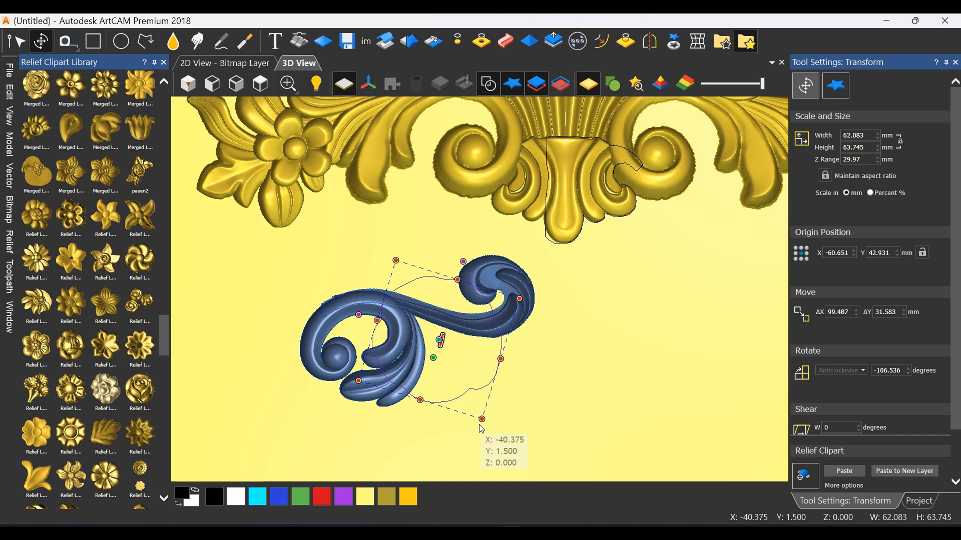
pyautogui.moveTo(484, 421); pyautogui.dragTo(455, 379)
pyautogui.moveTo(456, 343); pyautogui.dragTo(473, 387)
pyautogui.moveTo(525, 379); pyautogui.dragTo(514, 412)
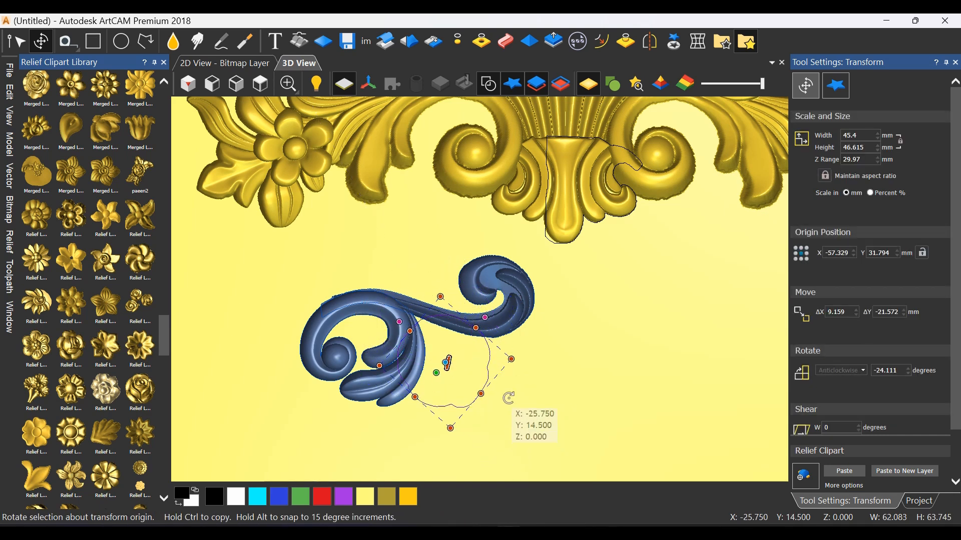
# Reshape the rose with Envelope Distortion to about 47.3 × 45.8 mm and reduce the S-scroll's Z range to about 16.7 mm
pyautogui.click(698, 42)
pyautogui.moveTo(483, 425); pyautogui.dragTo(483, 423)
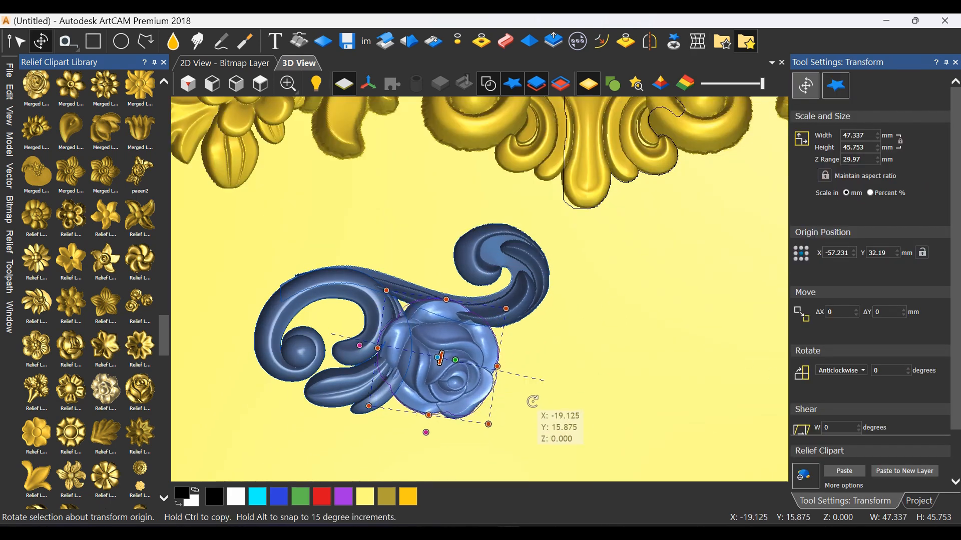
pyautogui.moveTo(533, 401); pyautogui.dragTo(523, 299)
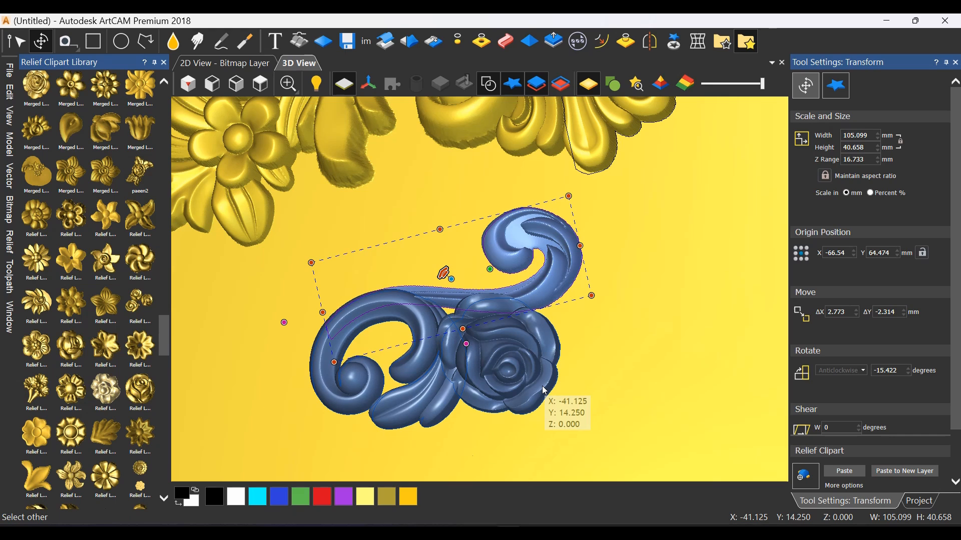
# Rotate the rose by about 9 degrees where it sits between the curl and the S-scroll, and clear the selection
pyautogui.moveTo(539, 381); pyautogui.dragTo(617, 375)
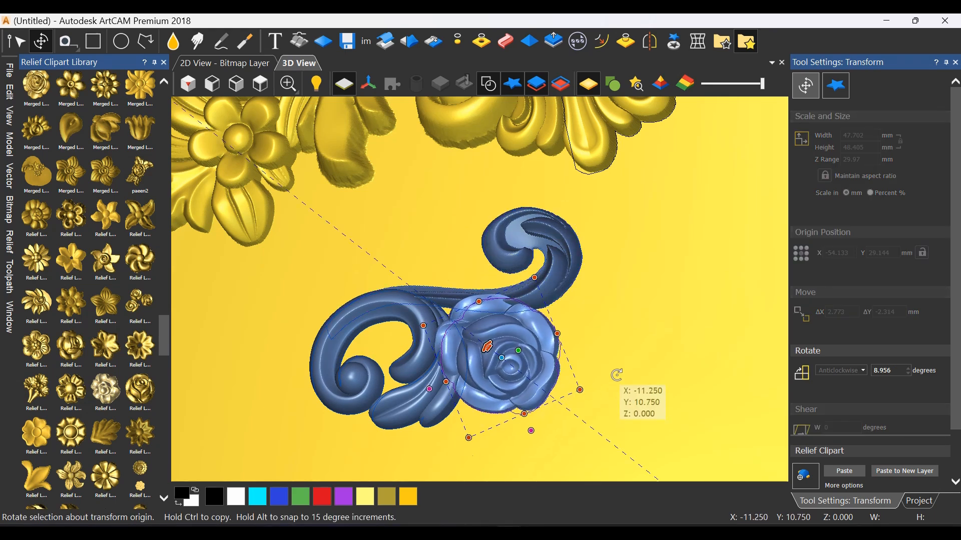
pyautogui.click(266, 92)
pyautogui.scroll(4, 480, 269)
pyautogui.click(507, 272)
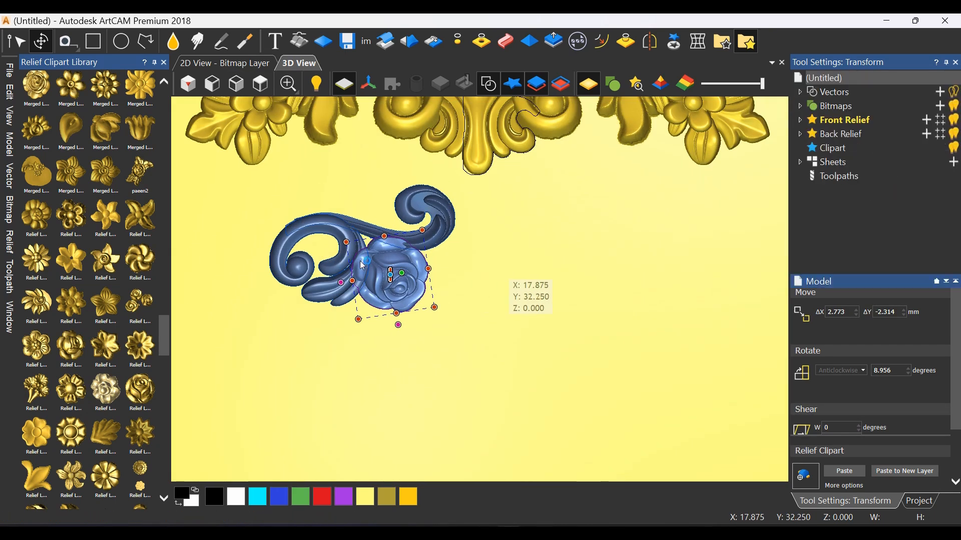
pyautogui.scroll(1, 360, 266)
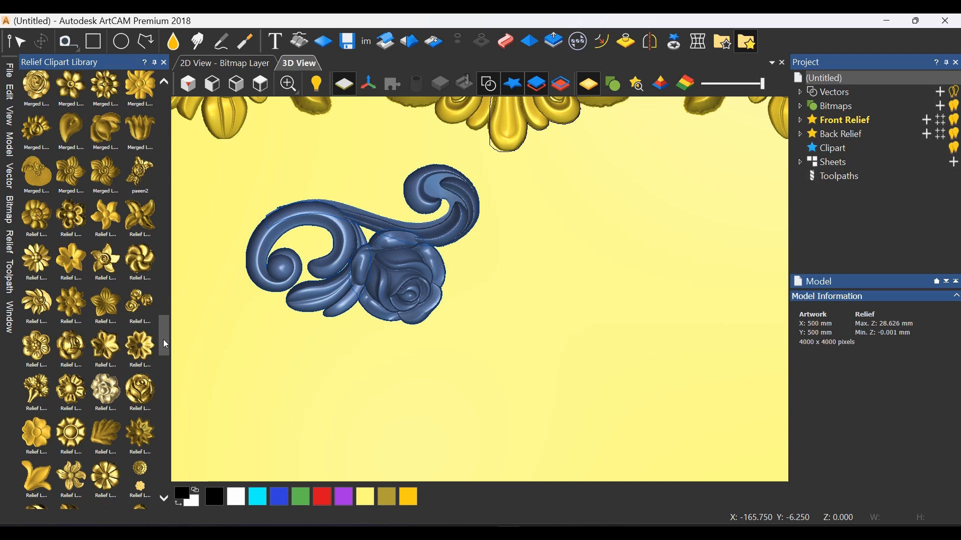
# Try a rotated multi-lobed leaf clipart from "1 leafs big" on the rose's outer side, and delete it
pyautogui.moveTo(163, 339); pyautogui.dragTo(159, 272)
pyautogui.scroll(3, 132, 278)
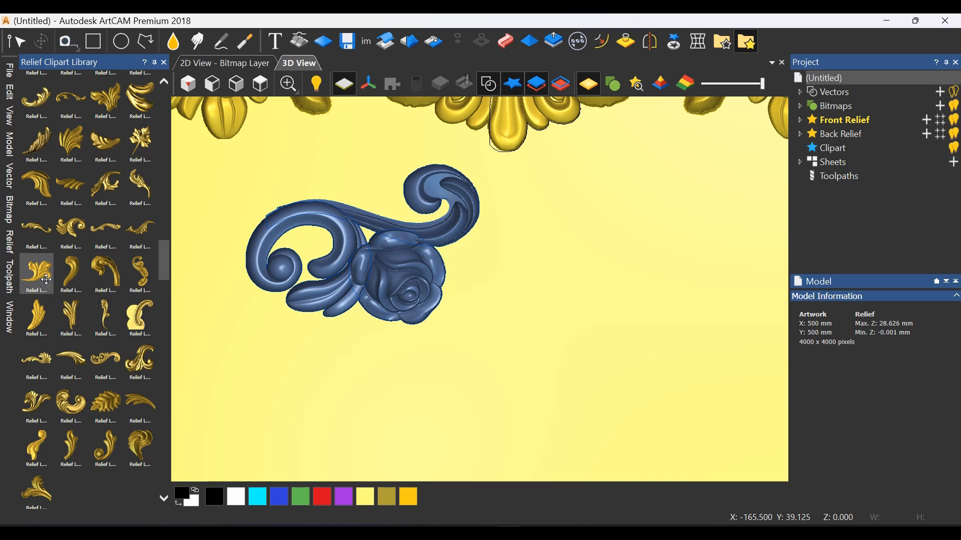
pyautogui.moveTo(52, 286); pyautogui.dragTo(439, 273)
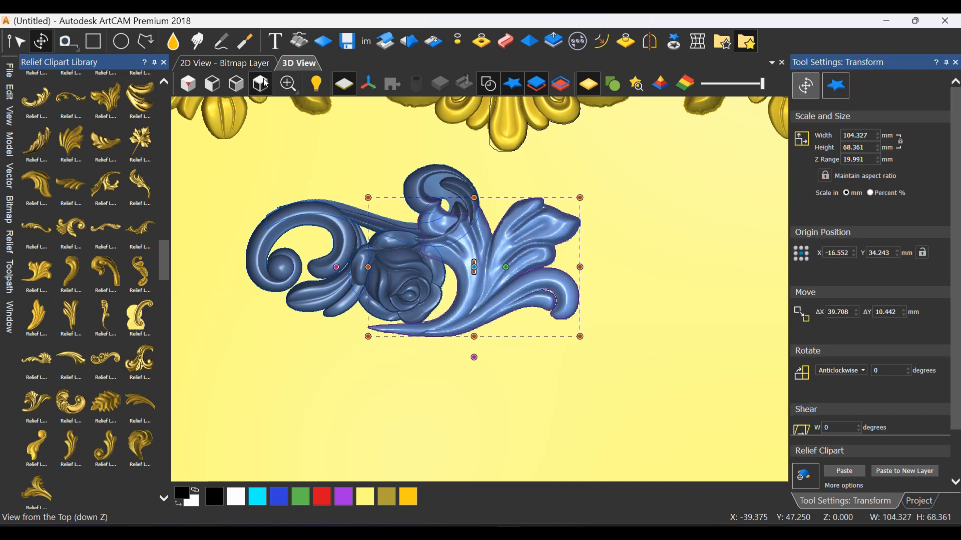
pyautogui.click(261, 83)
pyautogui.moveTo(555, 232); pyautogui.dragTo(515, 276)
pyautogui.scroll(3, 510, 291)
pyautogui.moveTo(563, 330); pyautogui.dragTo(525, 279)
pyautogui.scroll(-3, 520, 282)
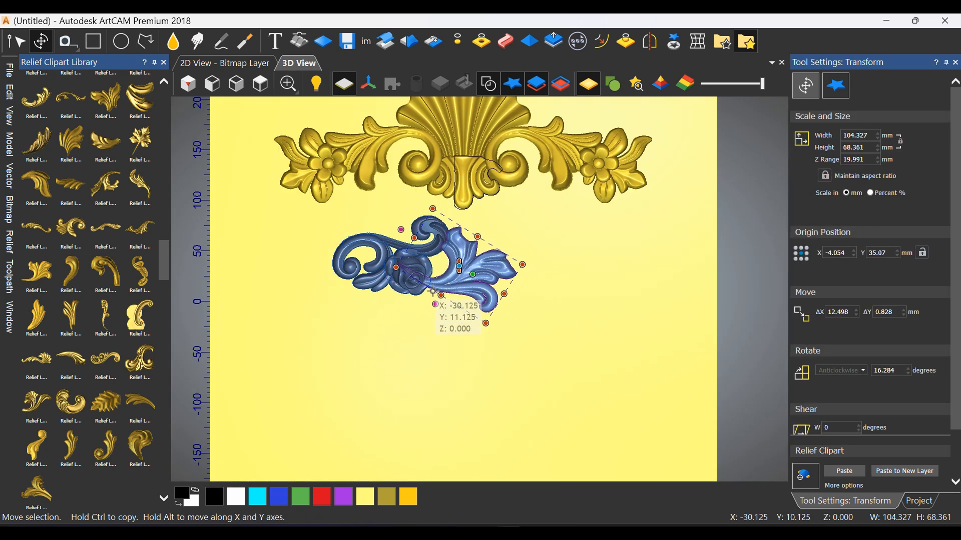
pyautogui.scroll(2, 450, 303)
pyautogui.press('Delete')
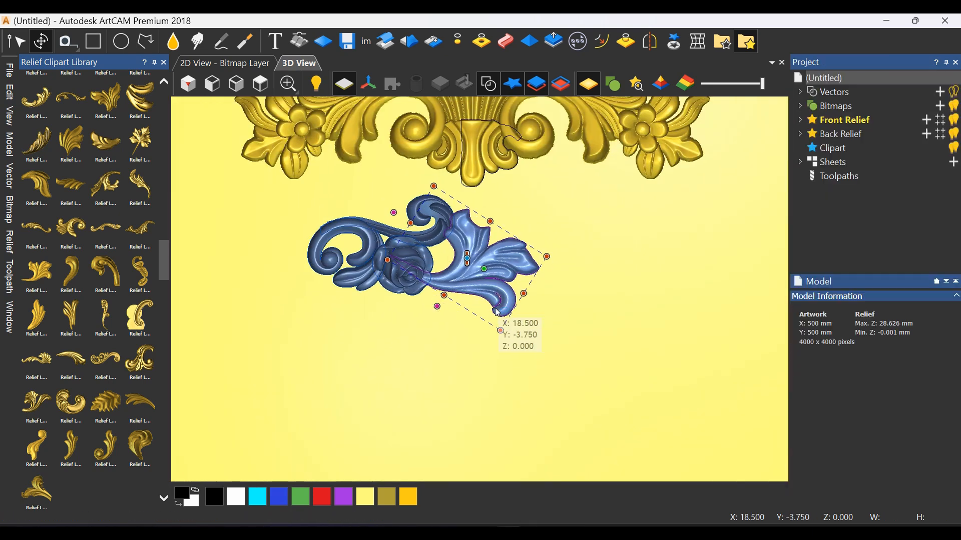
# Collapse the "1 leafs big" and "3 flower" categories to reach the "4 center" clipart
pyautogui.scroll(10, 103, 309)
pyautogui.scroll(10, 98, 289)
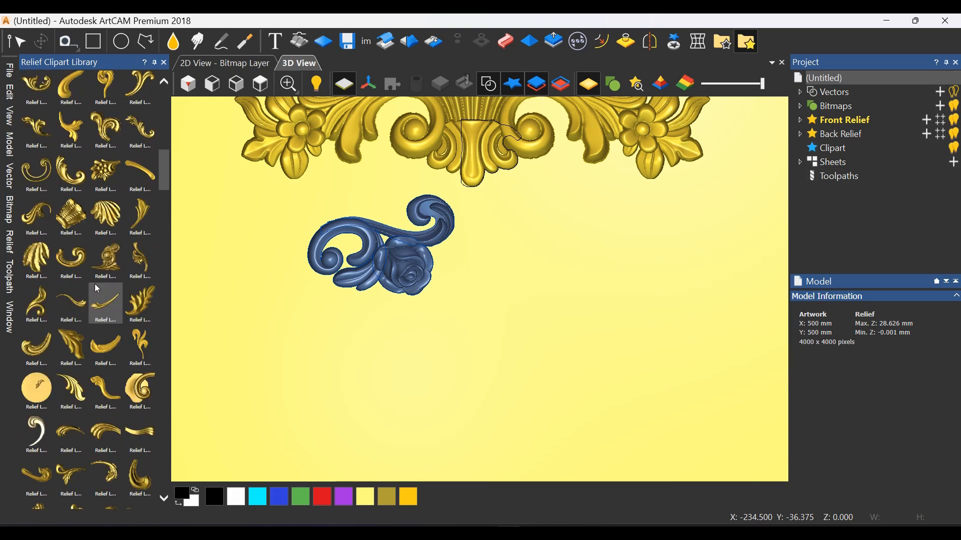
pyautogui.scroll(3, 97, 289)
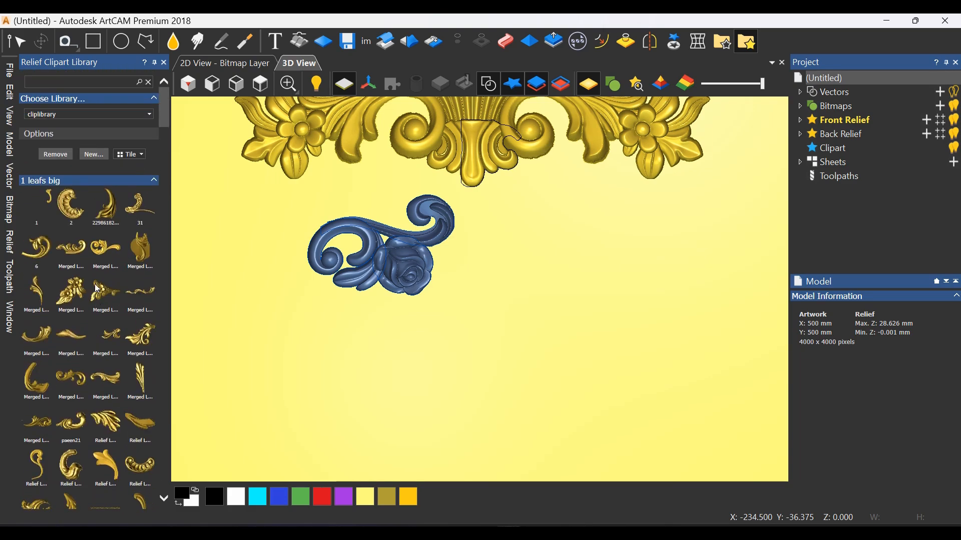
pyautogui.click(120, 180)
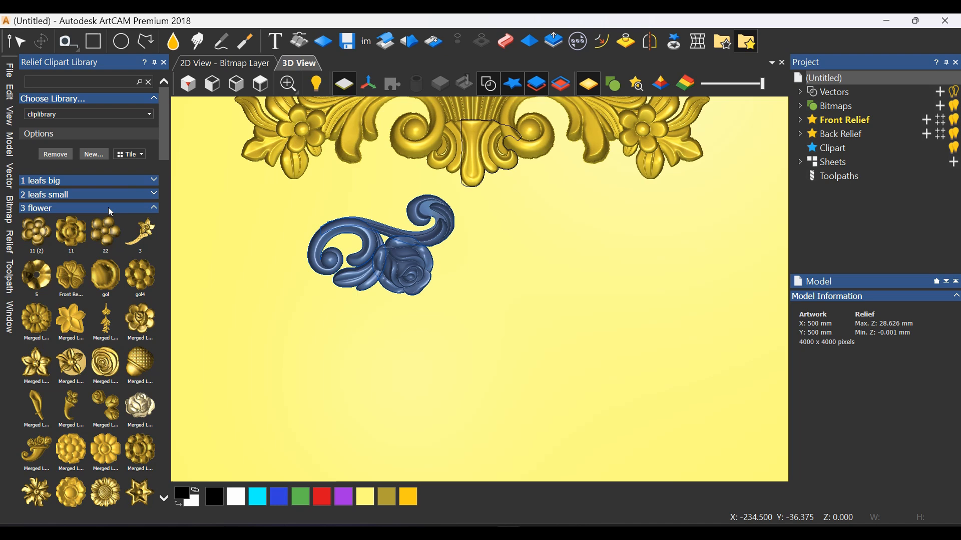
pyautogui.click(77, 207)
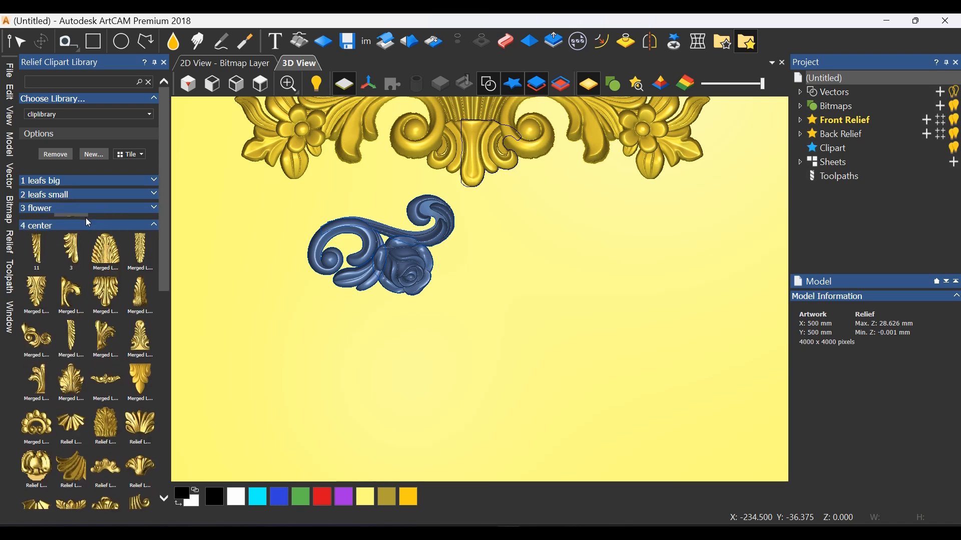
# Place the arched leaf clipart from "4 center", rotate it about 126.6 degrees and move it along the rose's lower outer edge
pyautogui.scroll(-6, 96, 360)
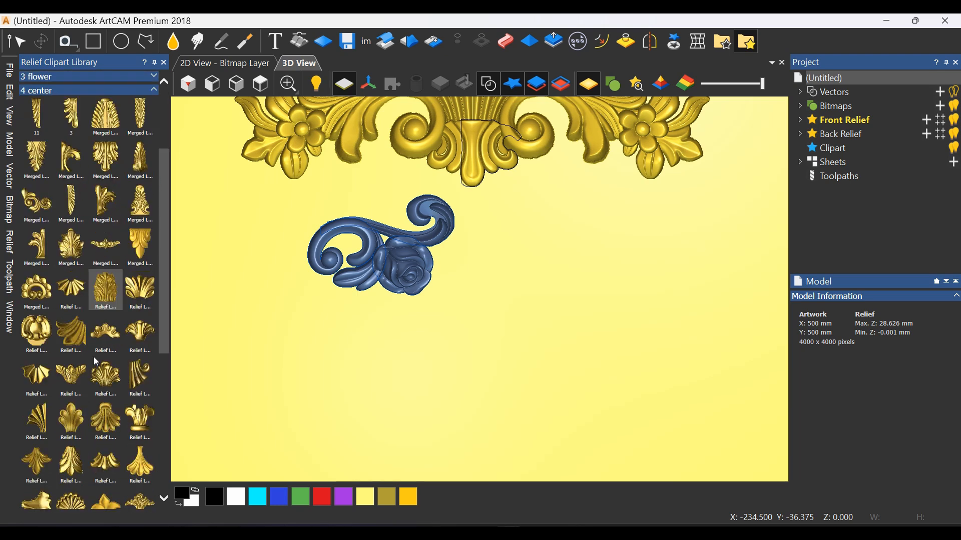
pyautogui.scroll(-2, 94, 357)
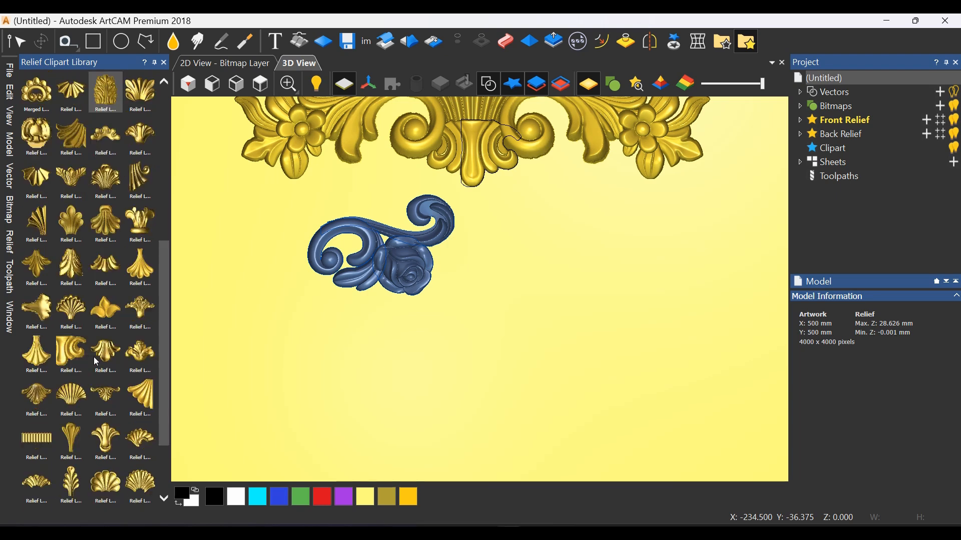
pyautogui.scroll(-2, 124, 391)
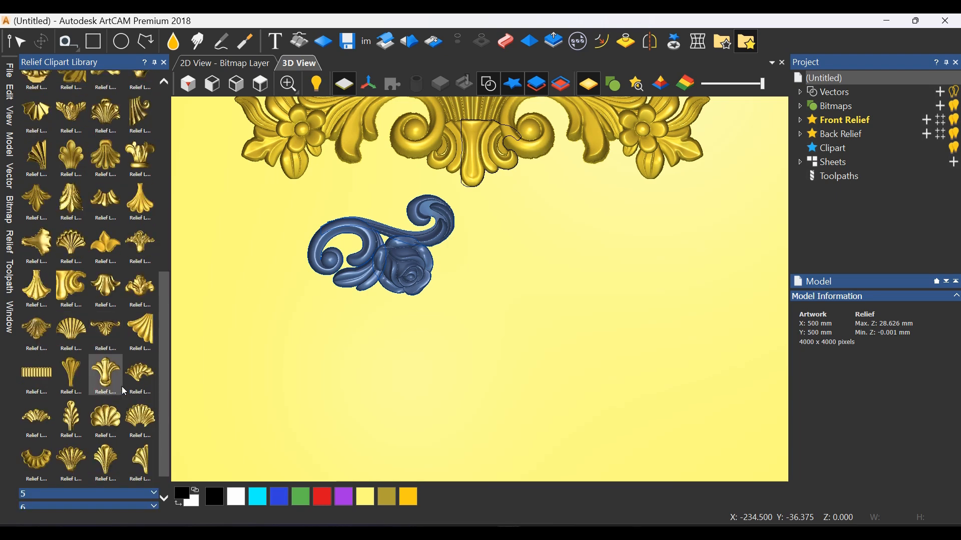
pyautogui.scroll(2, 124, 391)
pyautogui.scroll(4, 124, 392)
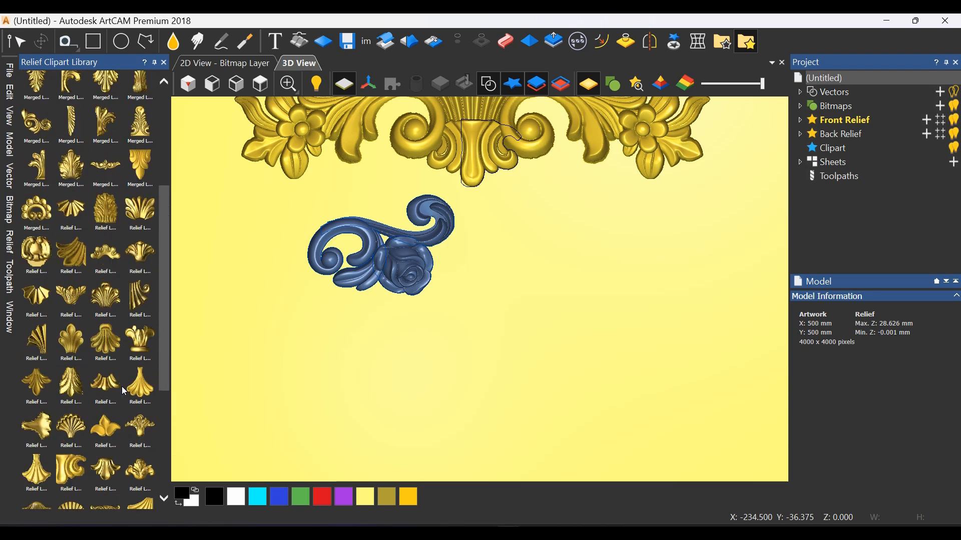
pyautogui.scroll(2, 127, 352)
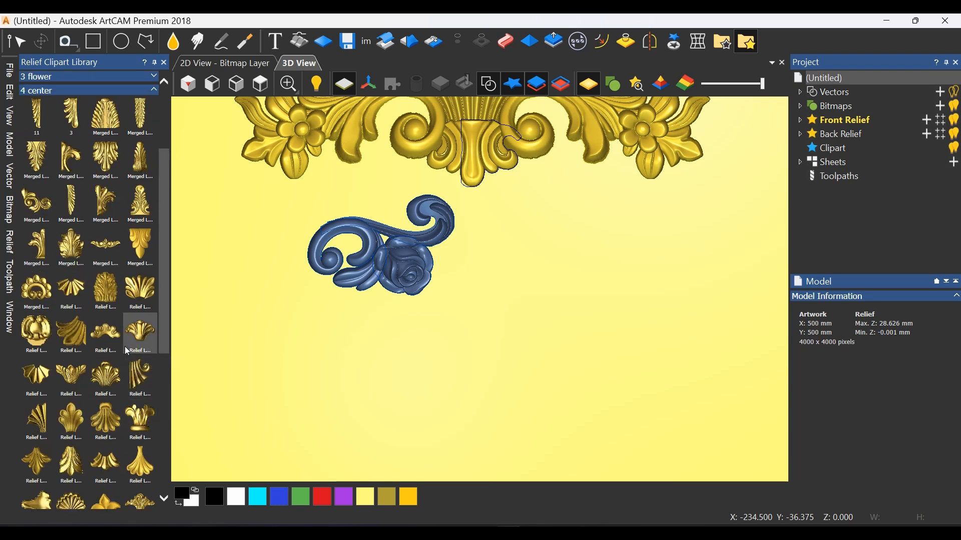
pyautogui.doubleClick(117, 340)
pyautogui.moveTo(430, 331); pyautogui.dragTo(485, 267)
pyautogui.moveTo(520, 266); pyautogui.dragTo(326, 347)
pyautogui.scroll(2, 452, 268)
pyautogui.moveTo(440, 263); pyautogui.dragTo(417, 320)
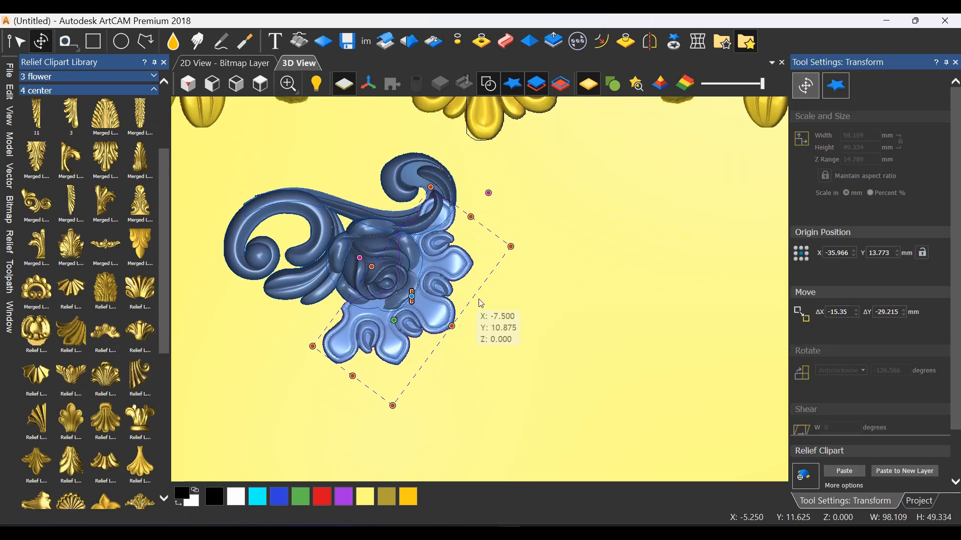
# Scale the arched leaf piece to about 85.7 × 43.1 mm against the rose and reduce its Z range to about 10.5 mm
pyautogui.moveTo(523, 259); pyautogui.dragTo(540, 289)
pyautogui.scroll(2, 443, 263)
pyautogui.moveTo(443, 261)
pyautogui.mouseDown()
pyautogui.moveTo(455, 260)
pyautogui.moveTo(444, 256)
pyautogui.mouseUp()
pyautogui.moveTo(434, 352); pyautogui.dragTo(405, 223, button='middle')
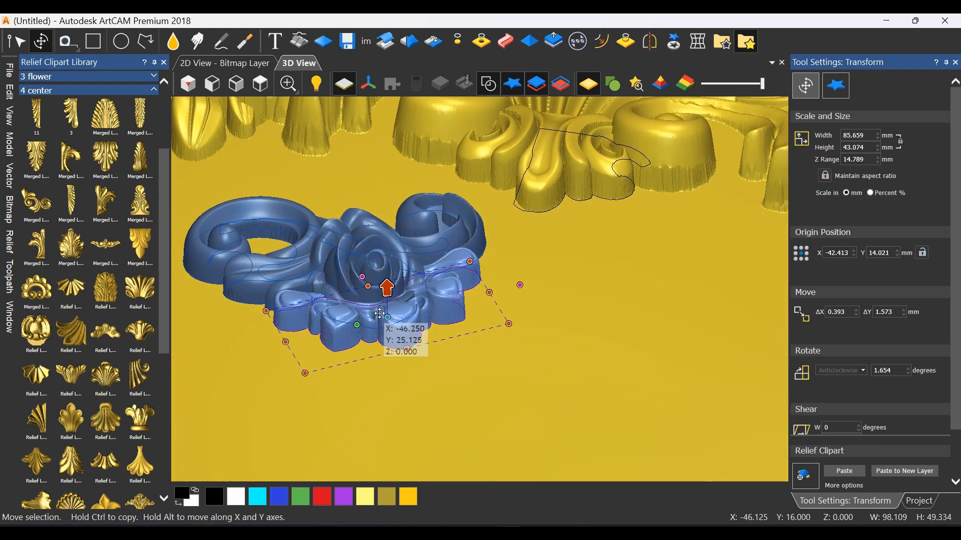
pyautogui.scroll(2, 385, 306)
pyautogui.moveTo(397, 265); pyautogui.dragTo(396, 281)
pyautogui.moveTo(396, 281); pyautogui.dragTo(503, 427, button='middle')
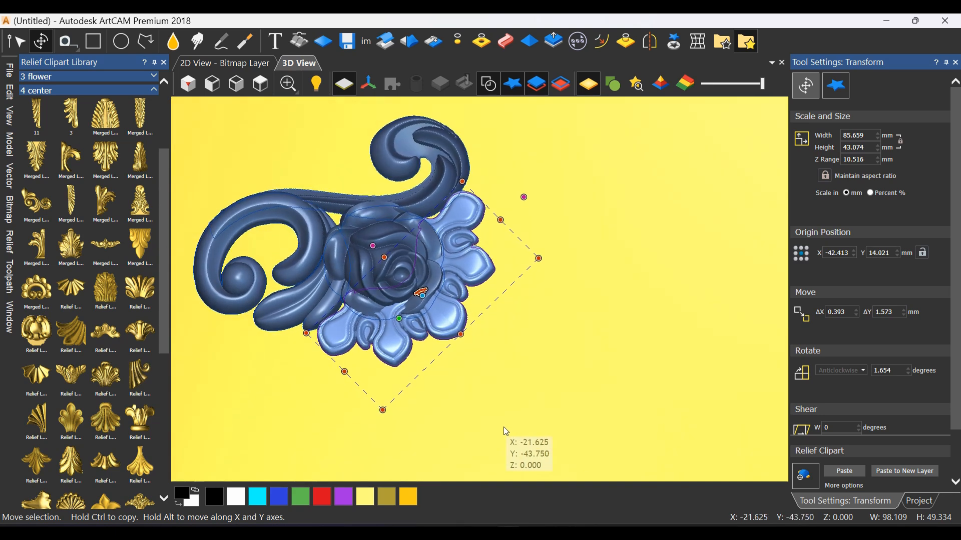
# Select the rose clipart and paste it into the front relief
pyautogui.click(555, 317)
pyautogui.click(399, 301)
pyautogui.scroll(-2, 432, 346)
pyautogui.moveTo(445, 353); pyautogui.dragTo(428, 297, button='middle')
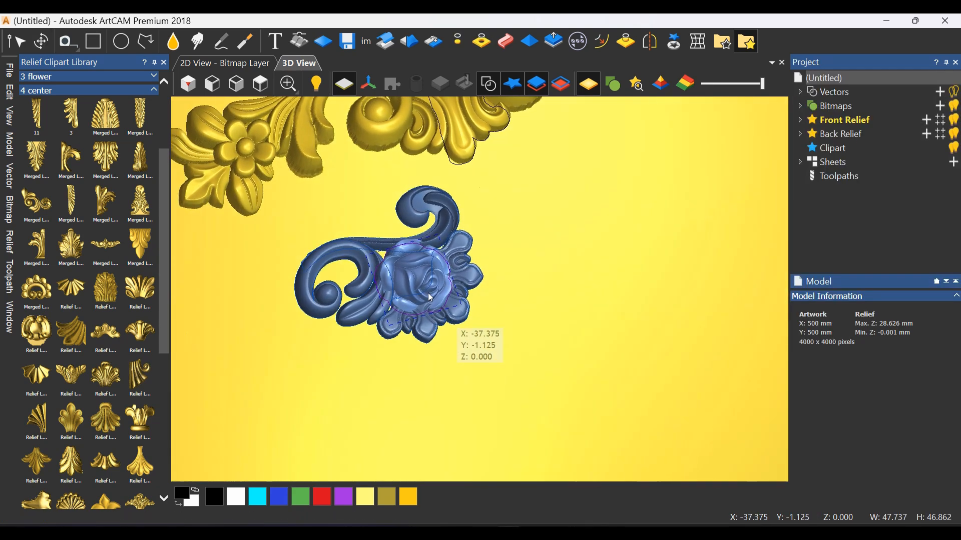
pyautogui.scroll(2, 436, 306)
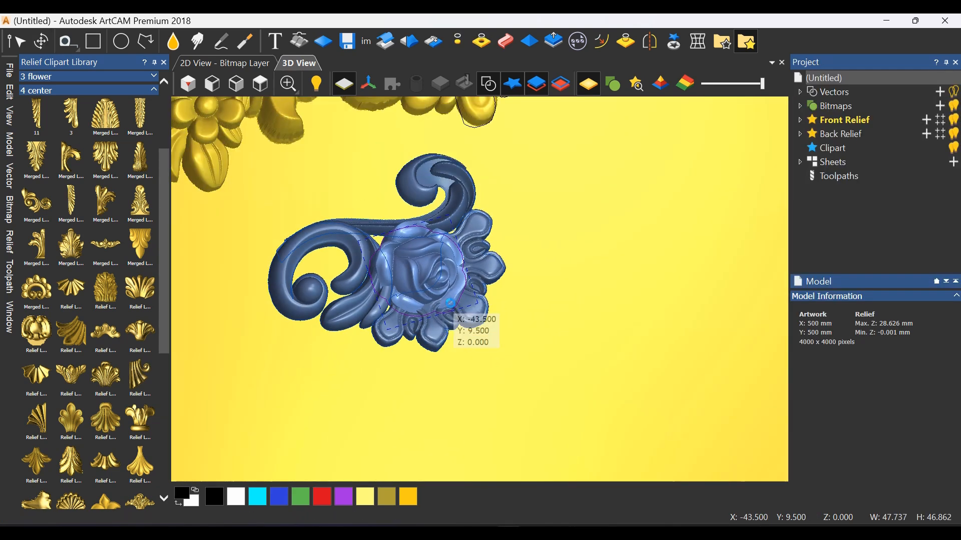
pyautogui.press('Return')
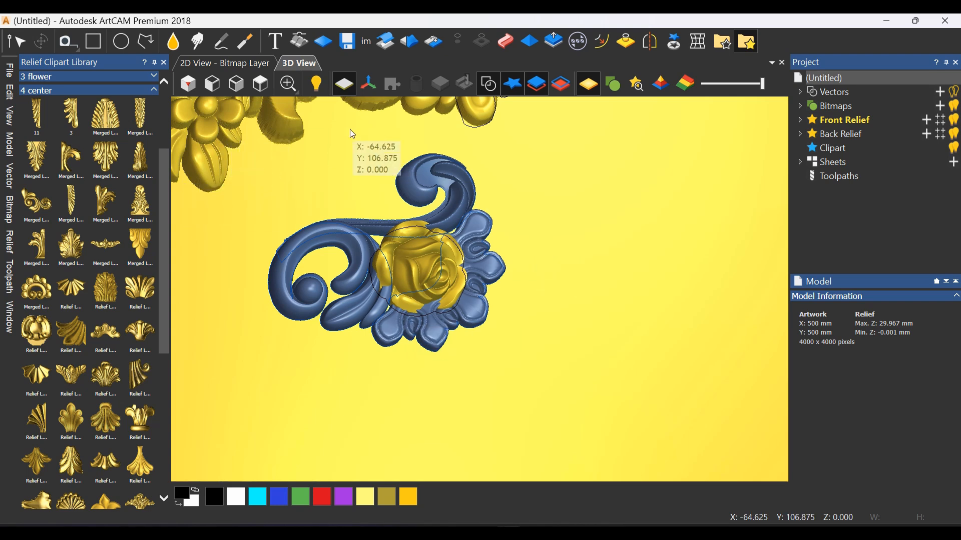
# Build up the pasted rose relief with strokes of the Deposit sculpting tool and end the sculpting session
pyautogui.click(223, 43)
pyautogui.scroll(3, 473, 319)
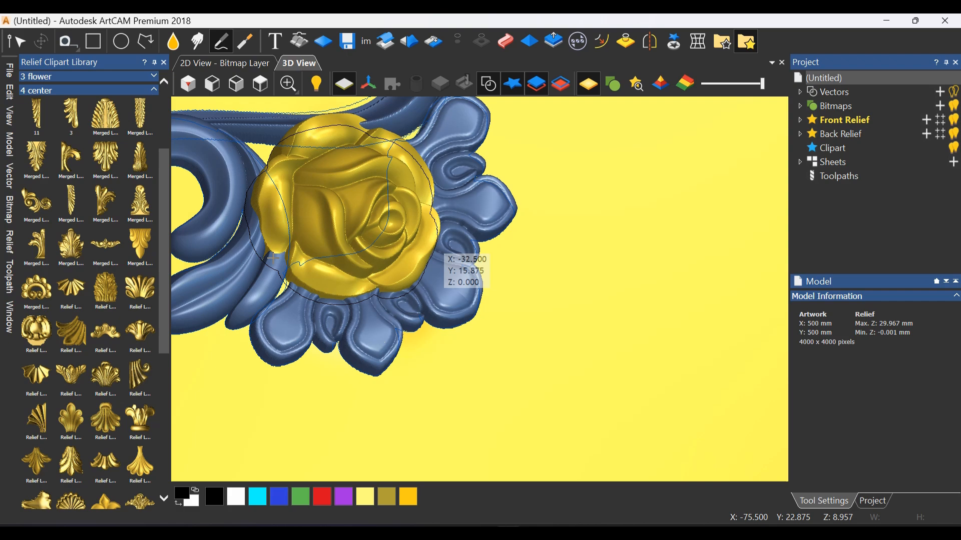
pyautogui.moveTo(278, 269); pyautogui.dragTo(368, 257)
pyautogui.scroll(-3, 389, 279)
pyautogui.moveTo(389, 278); pyautogui.dragTo(358, 265, button='middle')
pyautogui.scroll(3, 400, 261)
pyautogui.moveTo(481, 234)
pyautogui.mouseDown()
pyautogui.moveTo(470, 234)
pyautogui.moveTo(482, 235)
pyautogui.mouseUp()
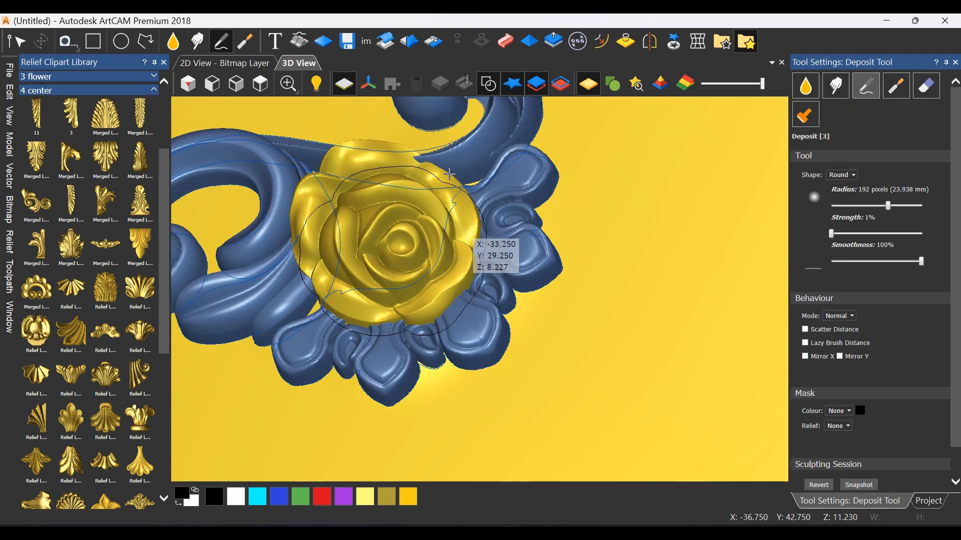
pyautogui.scroll(-3, 394, 295)
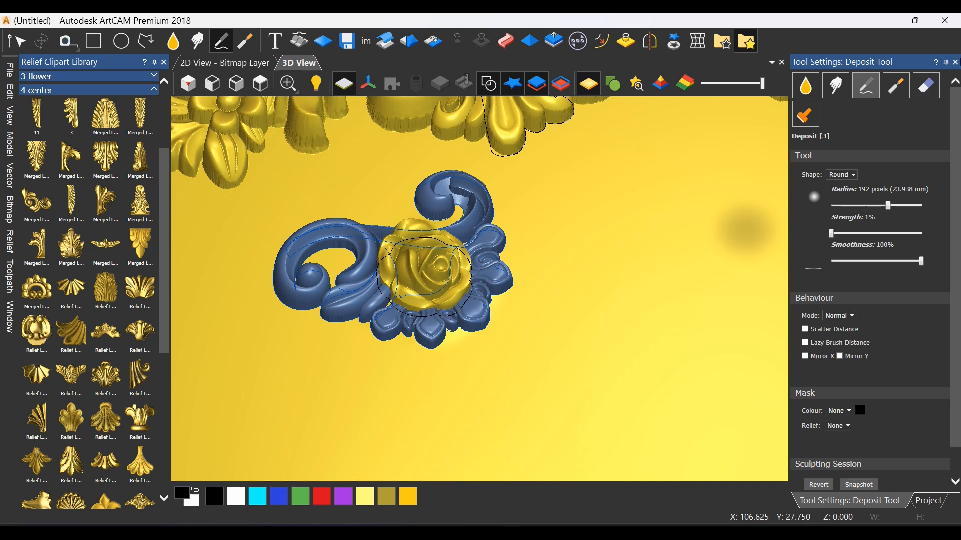
pyautogui.click(956, 64)
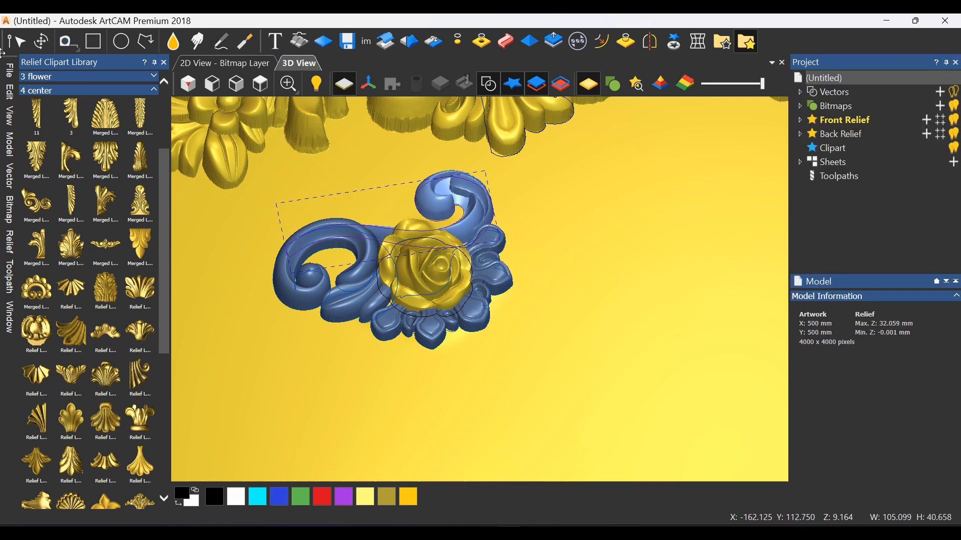
pyautogui.click(70, 76)
pyautogui.click(49, 41)
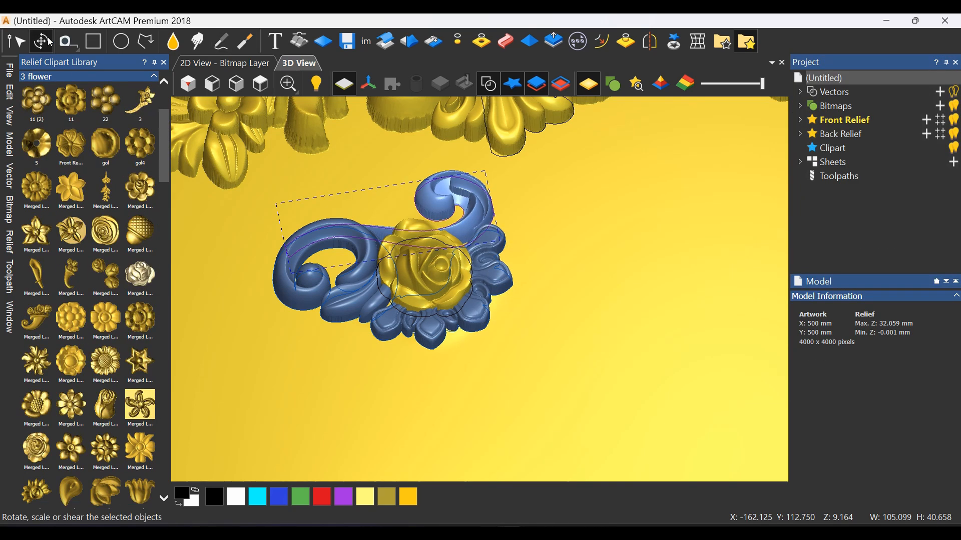
pyautogui.click(475, 273)
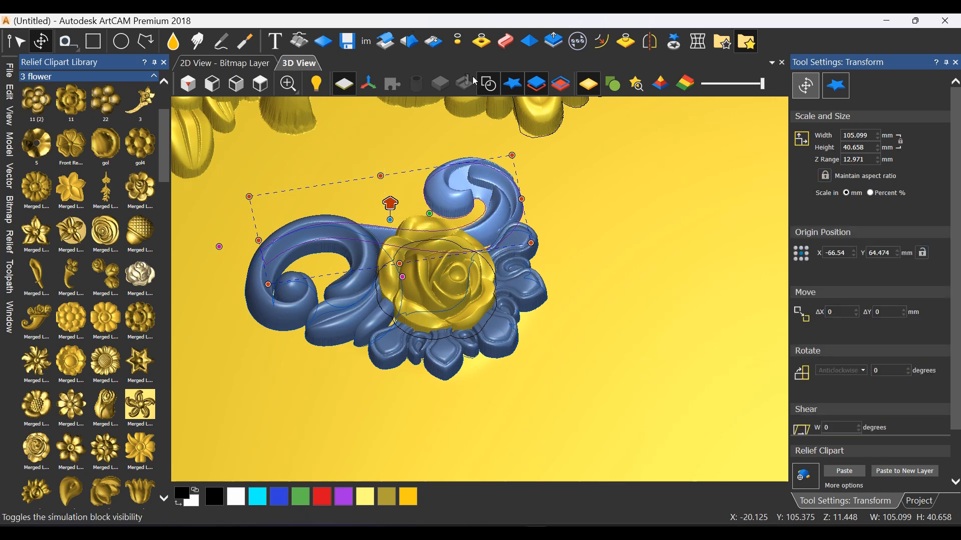
pyautogui.click(618, 170)
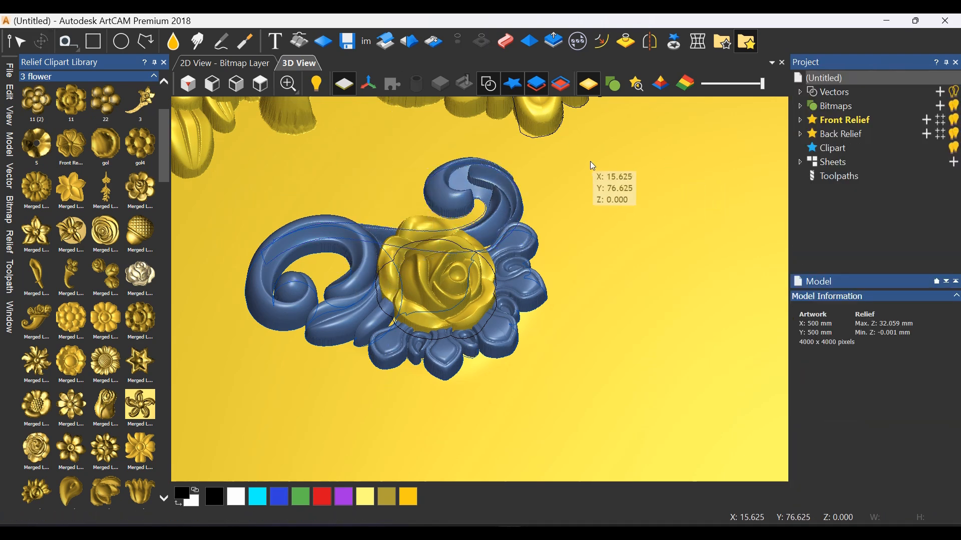
# Select the scroll and leaf clipart pieces around the rose, paste them into the front relief and delete the leftover clipart
pyautogui.moveTo(590, 162); pyautogui.dragTo(267, 424)
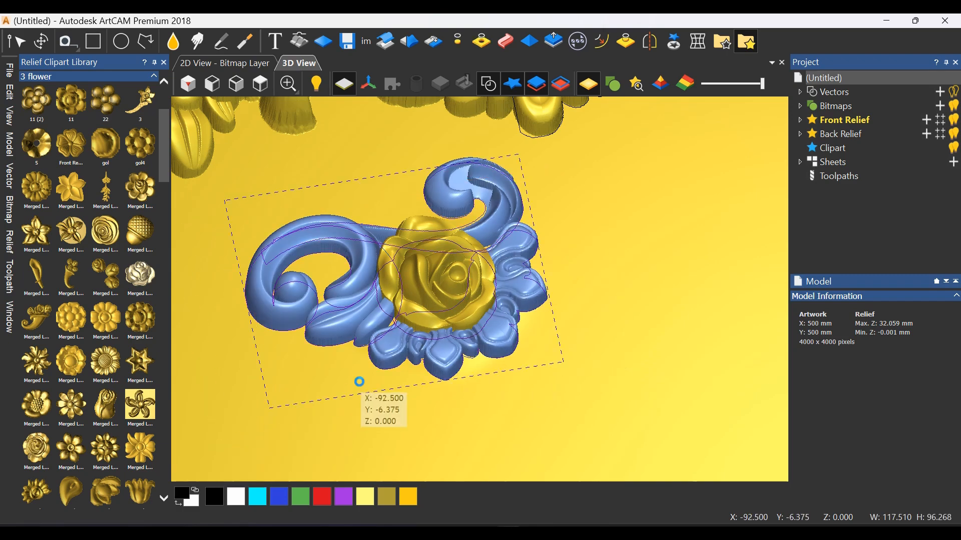
pyautogui.scroll(-4, 441, 254)
pyautogui.moveTo(443, 250); pyautogui.dragTo(515, 259, button='middle')
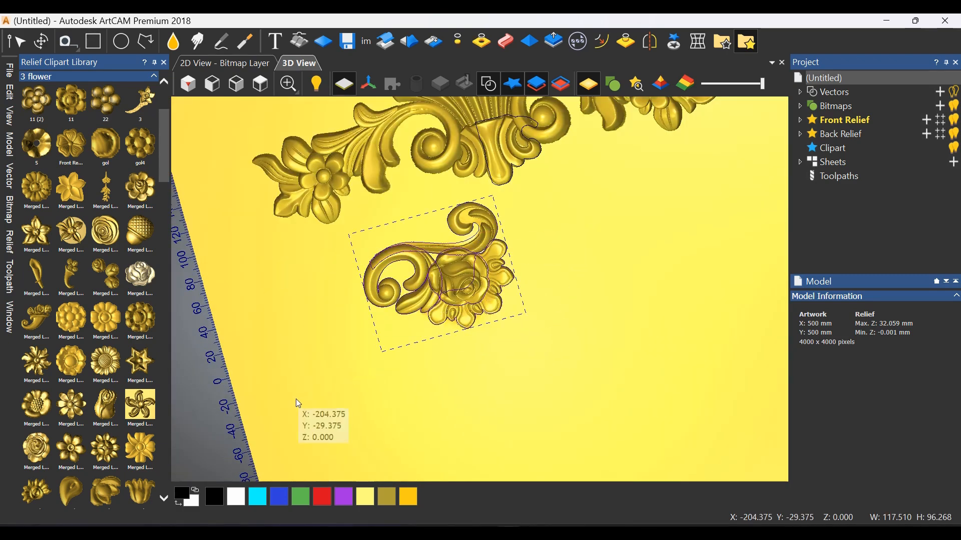
pyautogui.press('Delete')
pyautogui.moveTo(433, 281); pyautogui.dragTo(357, 230, button='middle')
pyautogui.scroll(-3, 437, 248)
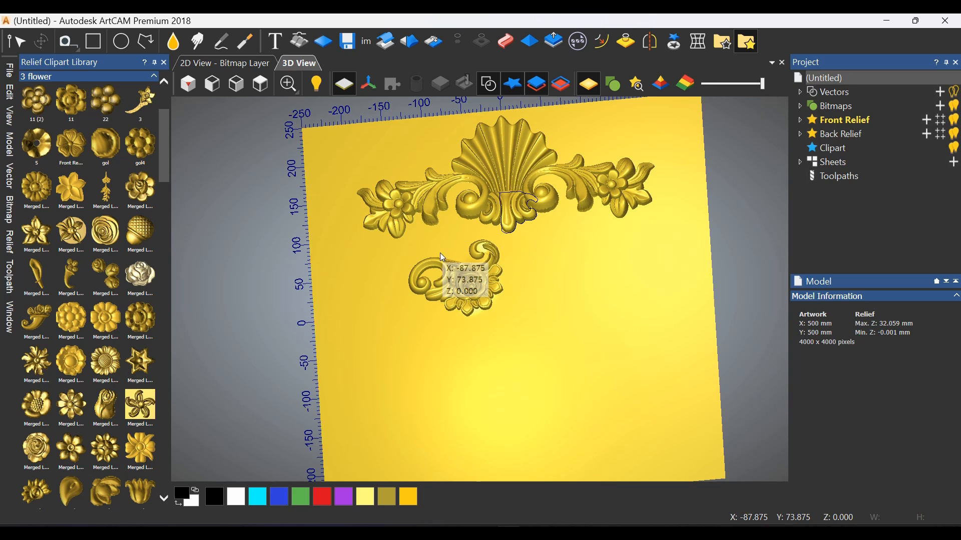
pyautogui.moveTo(472, 266); pyautogui.dragTo(489, 298, button='middle')
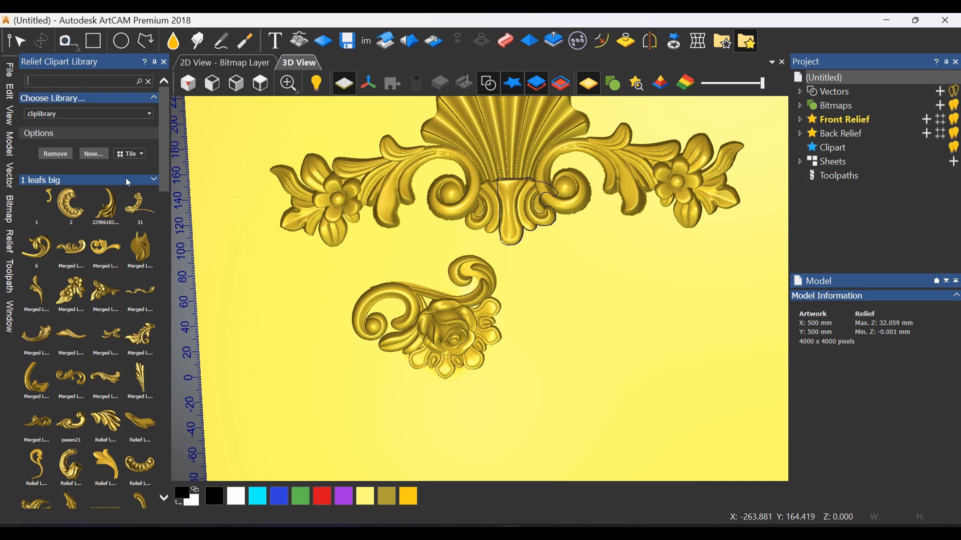
# Collapse the "1 leafs big" and "4 center" clipart categories and expand categories "5" and "6"
pyautogui.click(107, 180)
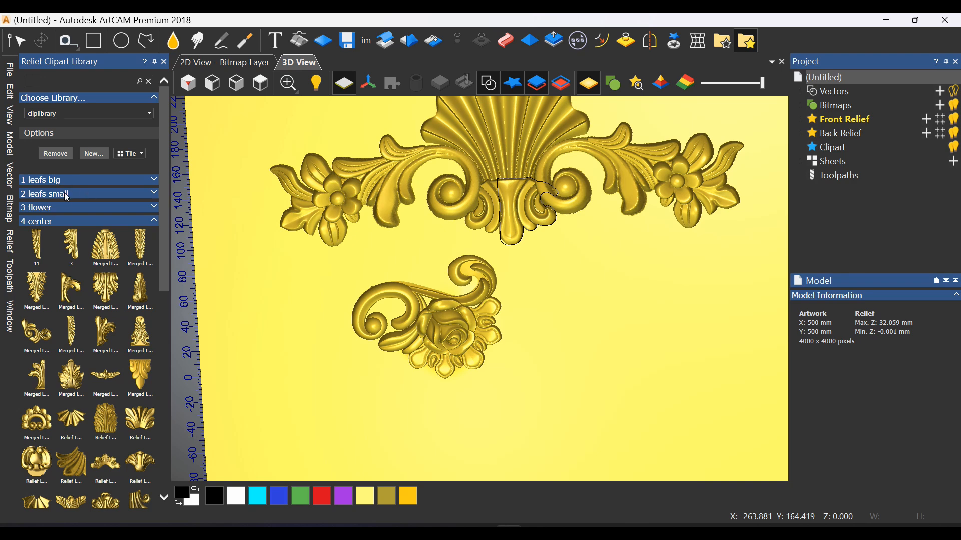
pyautogui.click(52, 222)
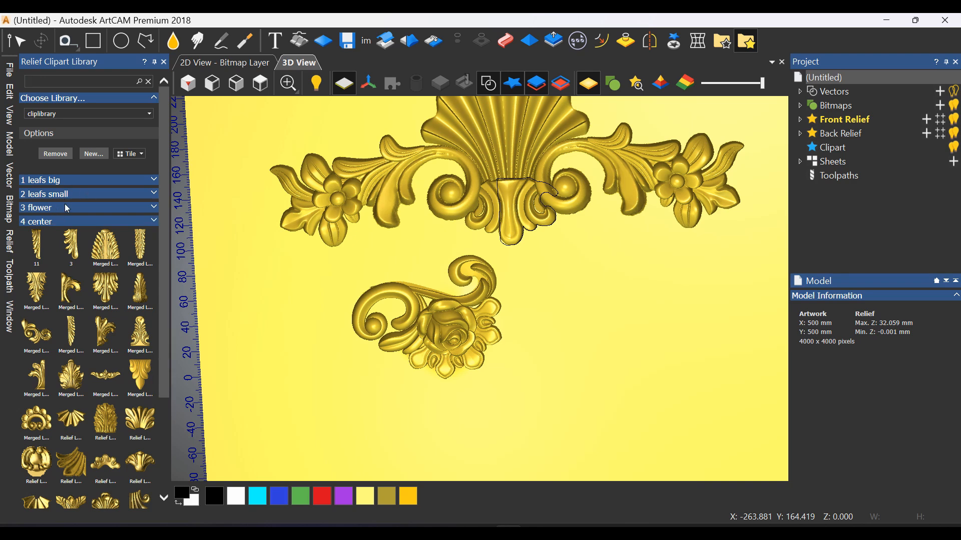
pyautogui.click(49, 237)
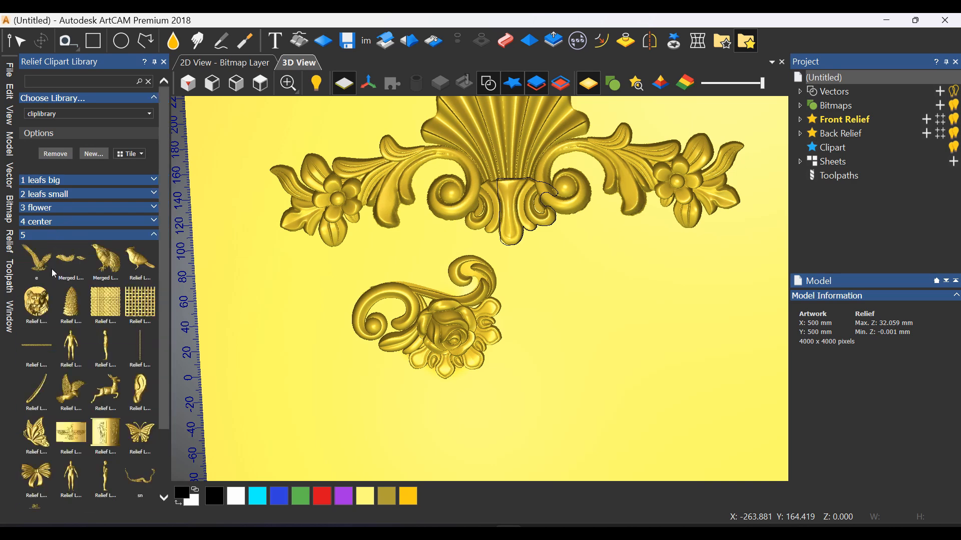
pyautogui.scroll(-3, 66, 443)
pyautogui.click(68, 473)
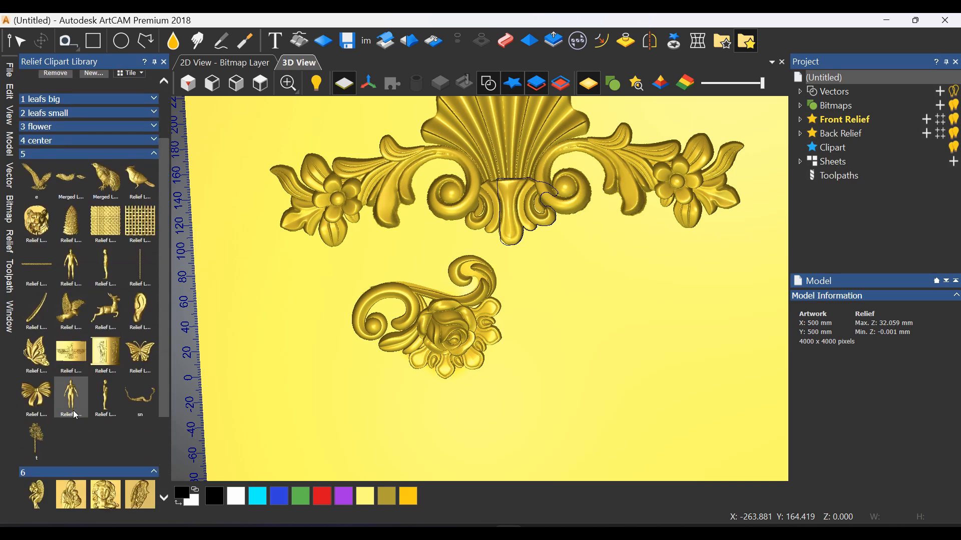
# Place the woman's head clipart over the model's right half and the leaping deer clipart below the rose ornament's left end
pyautogui.moveTo(102, 379); pyautogui.dragTo(572, 302)
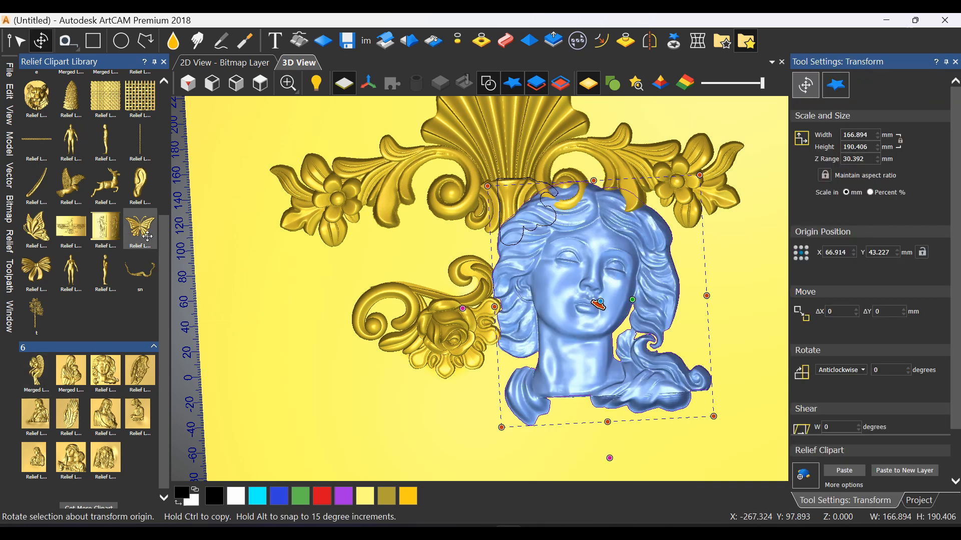
pyautogui.scroll(2, 102, 273)
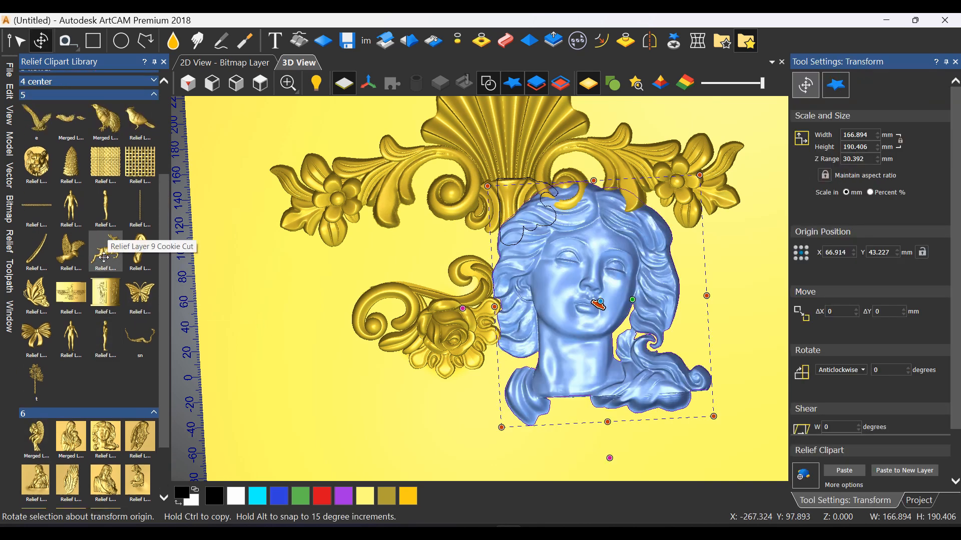
pyautogui.moveTo(280, 343); pyautogui.dragTo(283, 345)
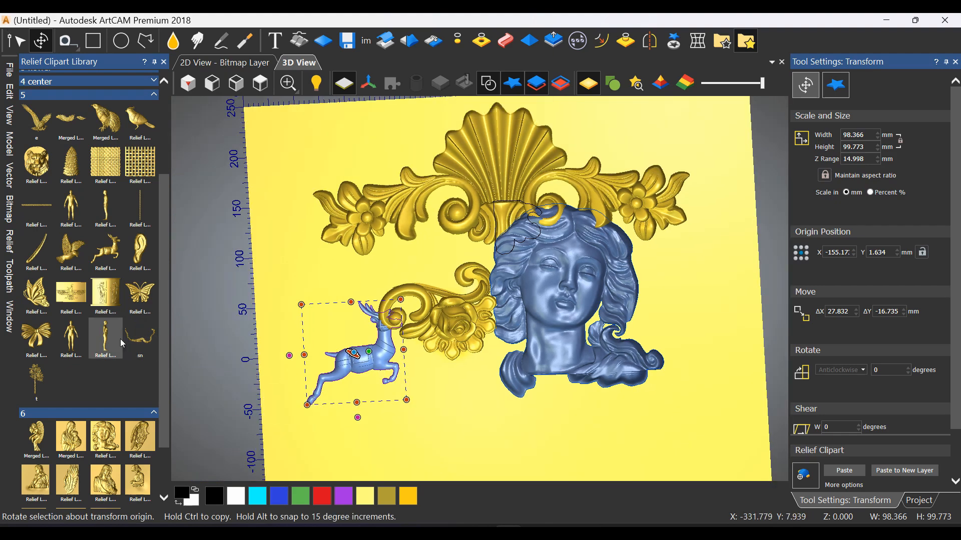
# Place the side-view and front-view human figure clipart from category "5" over the model's centre and right edge
pyautogui.moveTo(109, 338); pyautogui.dragTo(452, 424)
pyautogui.scroll(-4, 452, 413)
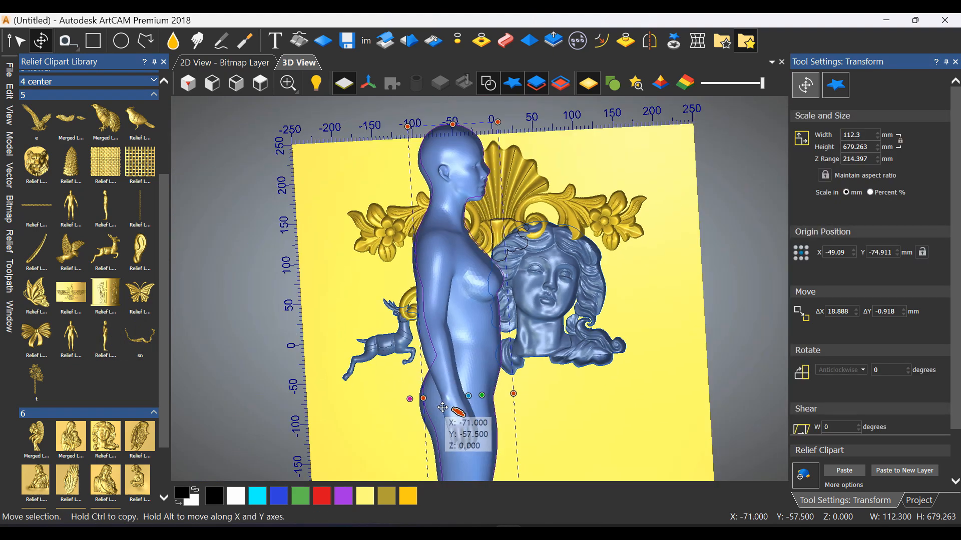
pyautogui.moveTo(70, 338); pyautogui.dragTo(201, 343)
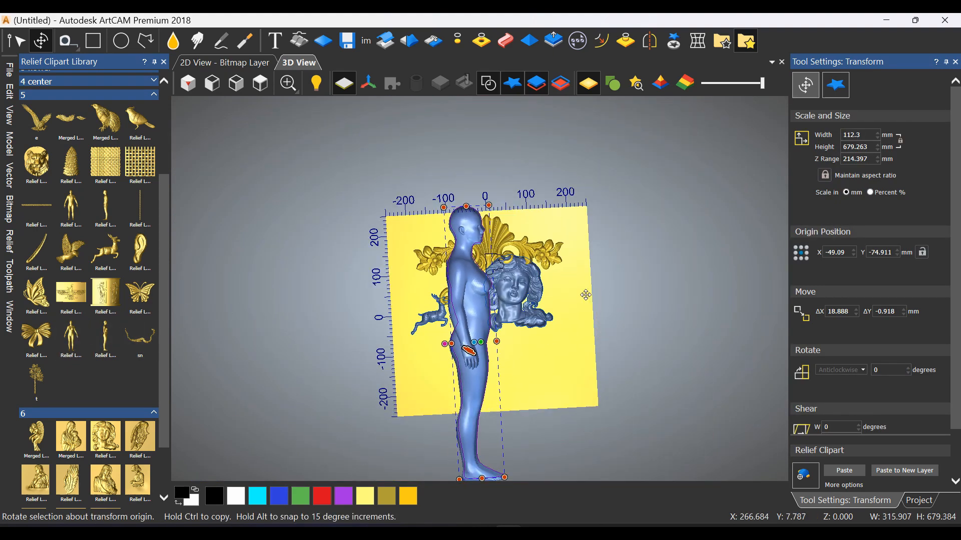
pyautogui.moveTo(585, 295); pyautogui.dragTo(581, 290)
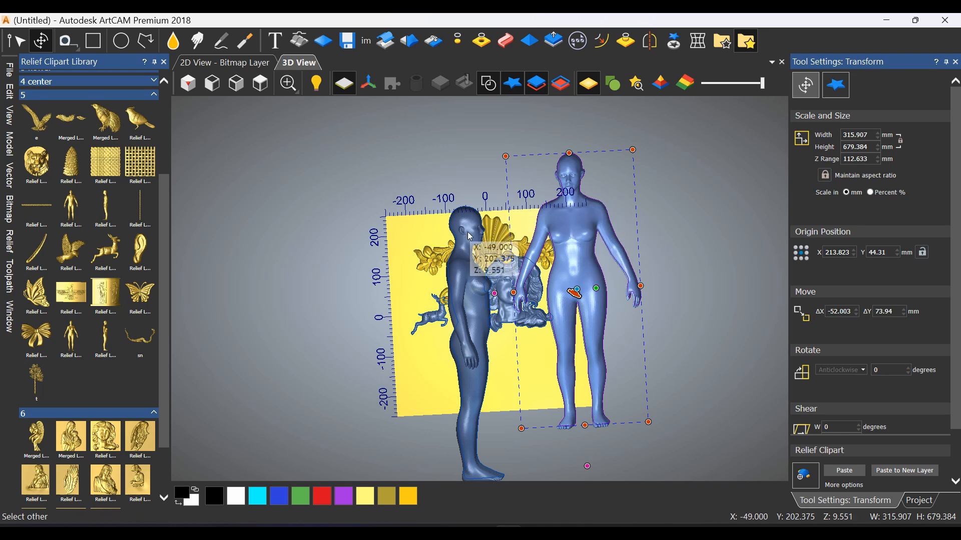
pyautogui.scroll(2, 465, 302)
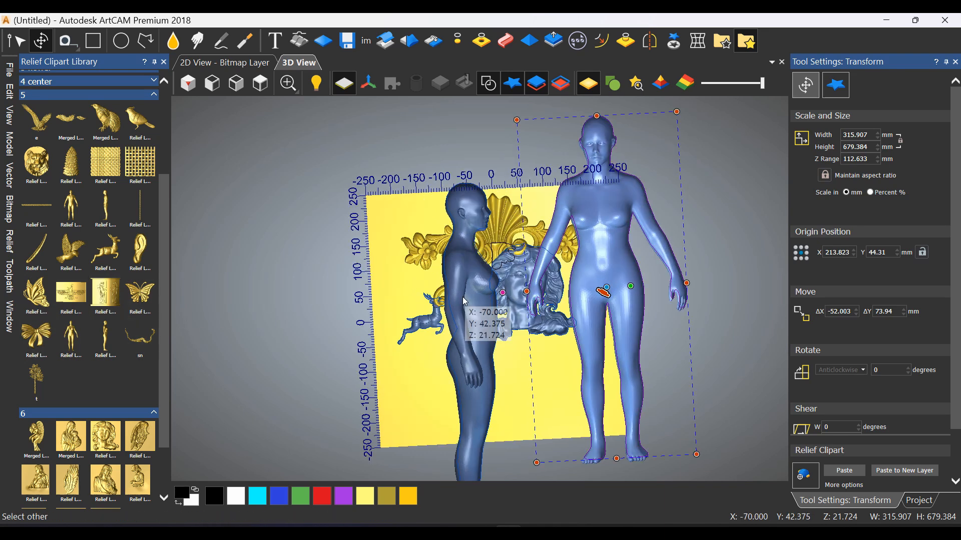
# Place the perched bird and spread-winged eagle clipart from category "5" over the model's left side and clear the selection
pyautogui.scroll(3, 97, 190)
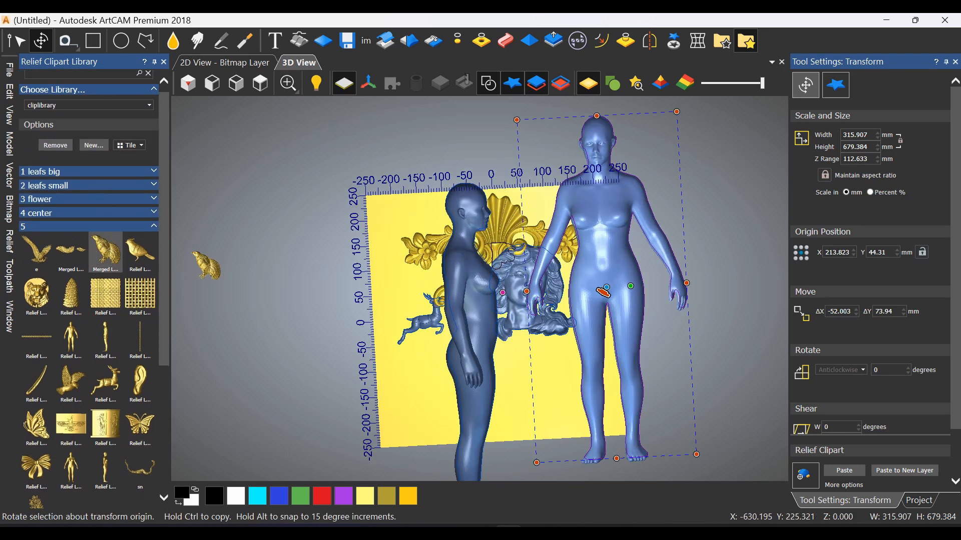
pyautogui.moveTo(207, 265); pyautogui.dragTo(363, 255)
pyautogui.scroll(-3, 280, 315)
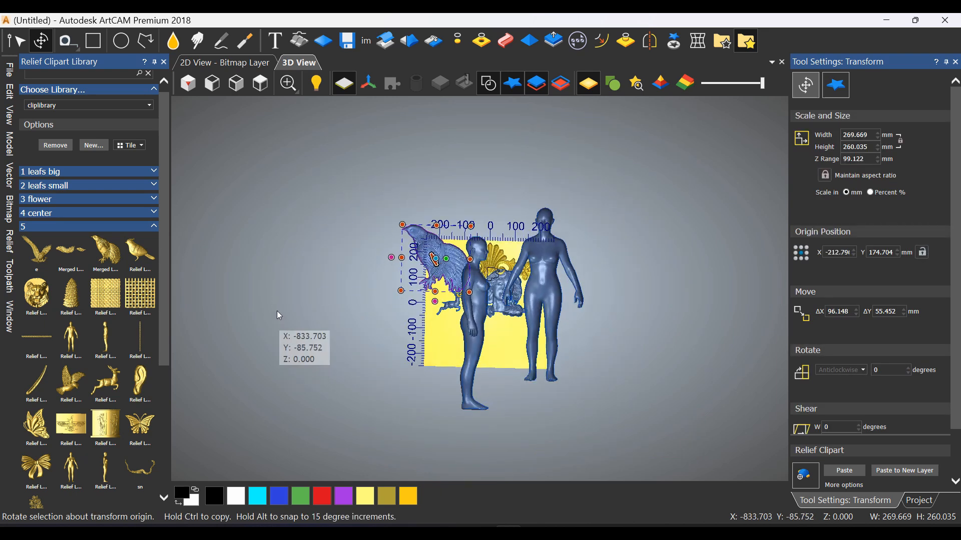
pyautogui.scroll(3, 260, 323)
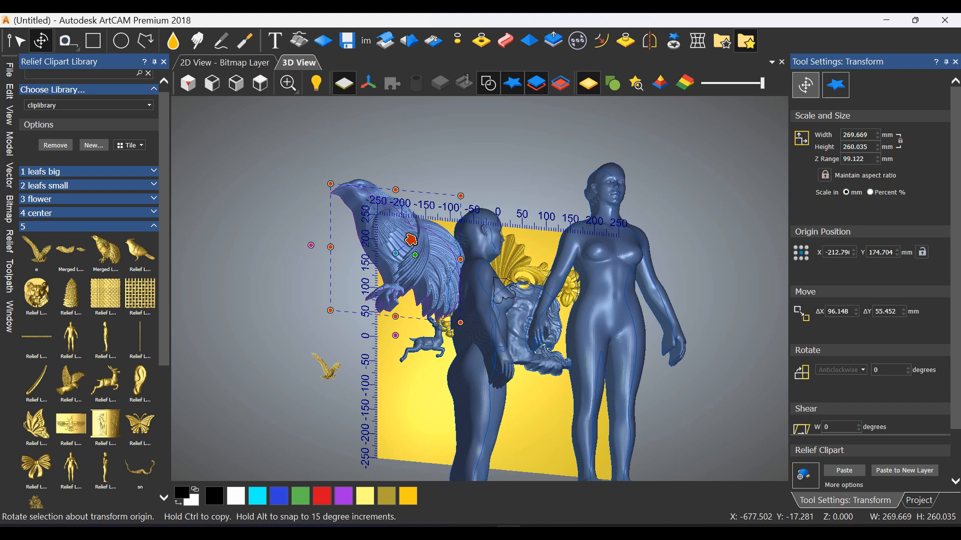
pyautogui.moveTo(326, 367); pyautogui.dragTo(375, 384)
pyautogui.scroll(-3, 379, 371)
pyautogui.moveTo(391, 339); pyautogui.dragTo(380, 358, button='middle')
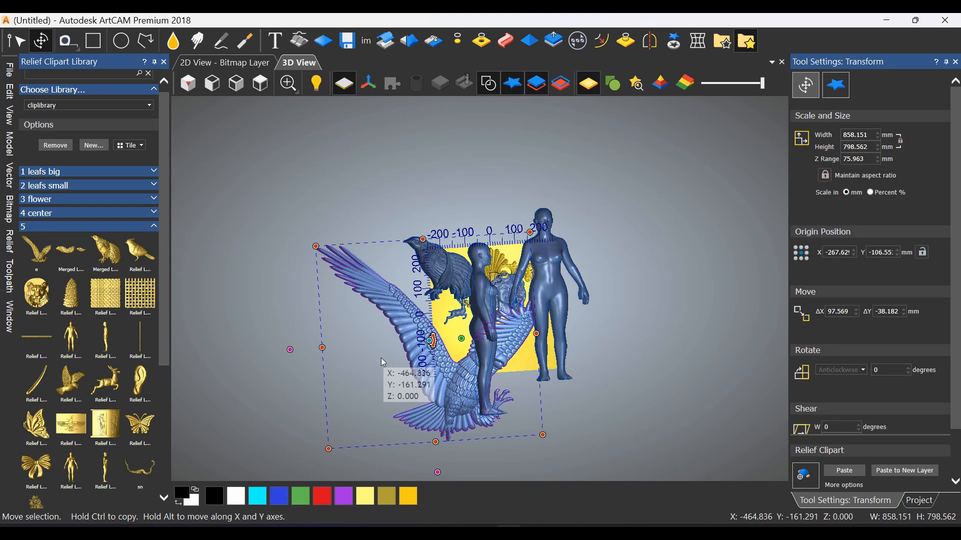
pyautogui.scroll(2, 543, 173)
pyautogui.click(568, 151)
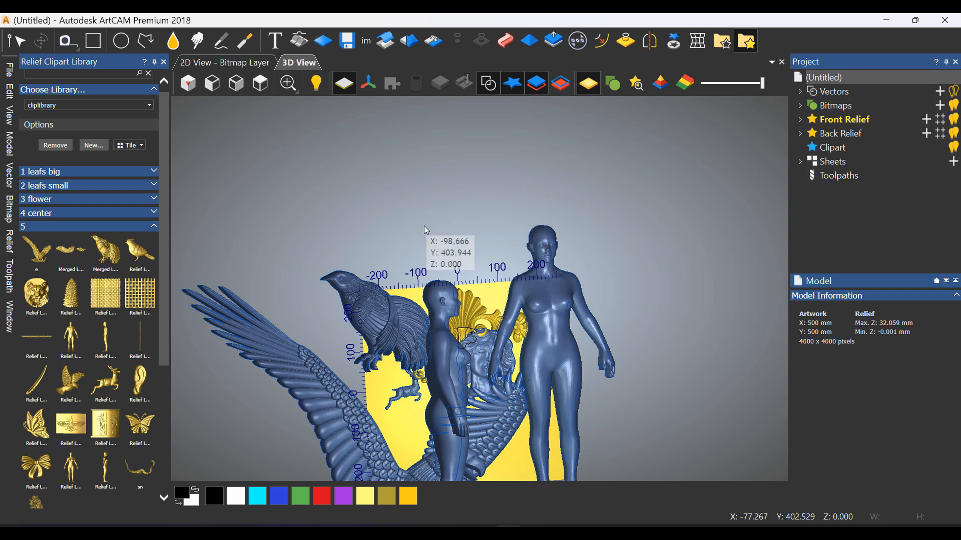
pyautogui.moveTo(150, 284); pyautogui.dragTo(428, 220)
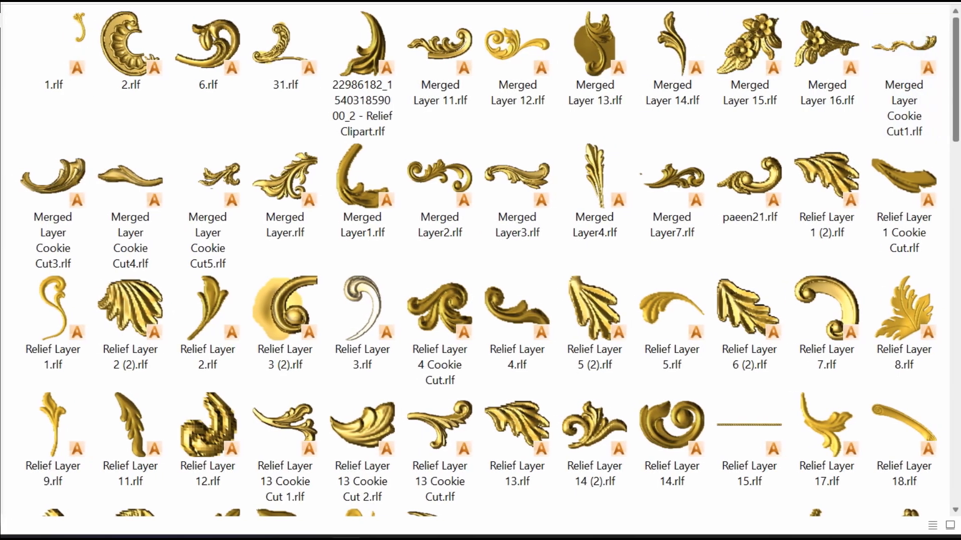
# Switch to File Explorer and look through the relief clipart files in the "1 leafs big" and "2 leafs small" folders
pyautogui.scroll(-6, 480, 271)
pyautogui.scroll(-9, 480, 270)
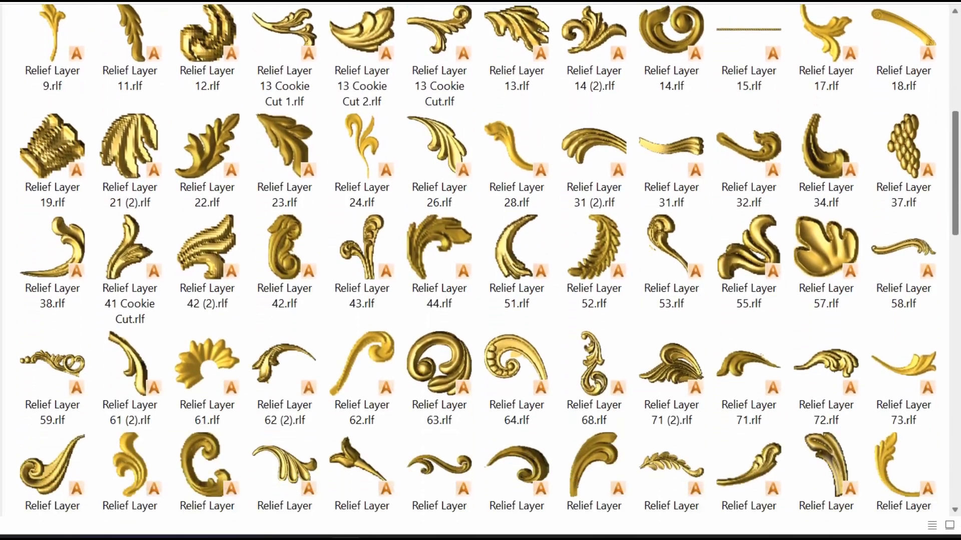
pyautogui.scroll(-10, 480, 270)
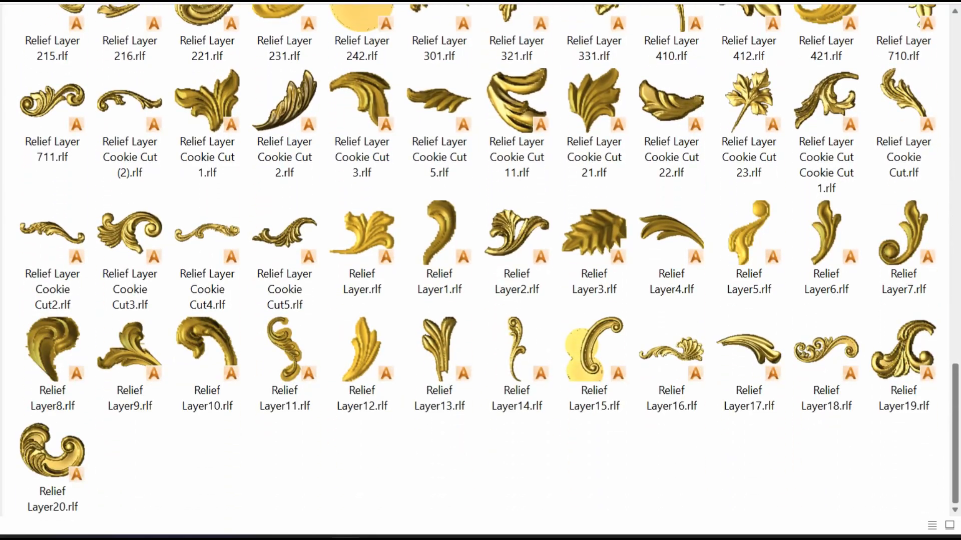
pyautogui.hotkey('alt', 'Left')
pyautogui.doubleClick(98, 80)
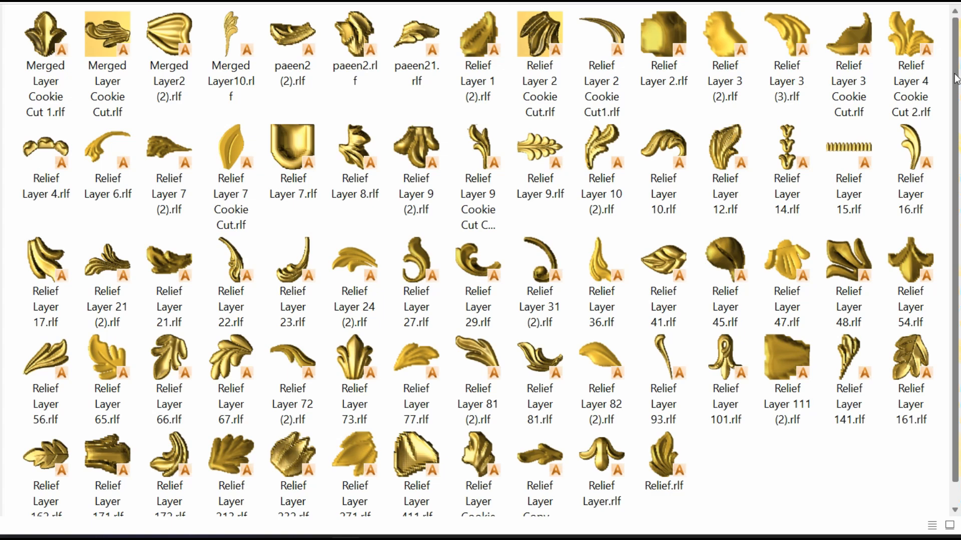
pyautogui.moveTo(956, 79); pyautogui.dragTo(957, 106)
pyautogui.hotkey('alt', 'Left')
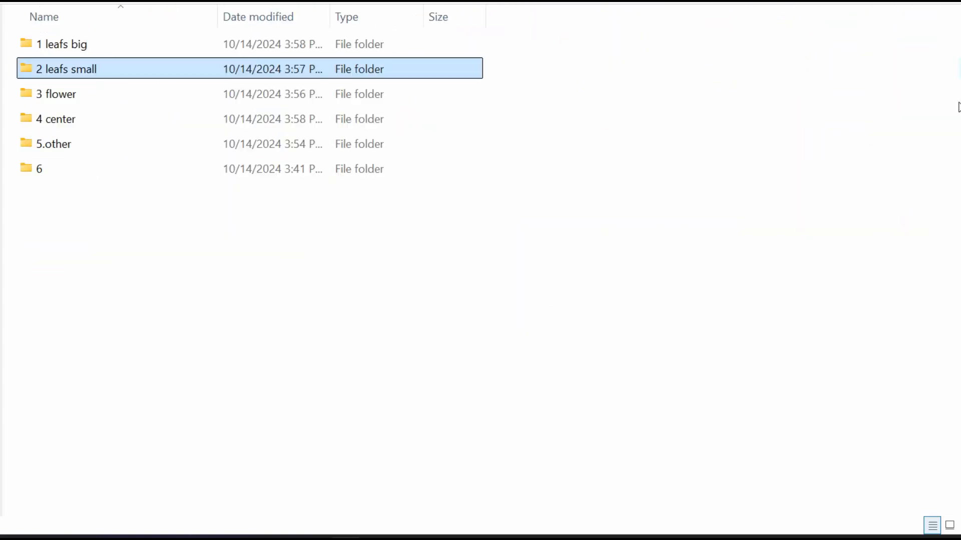
# Look through the relief clipart files in the "3 flower", "4 center" and "5.other" folders
pyautogui.doubleClick(320, 100)
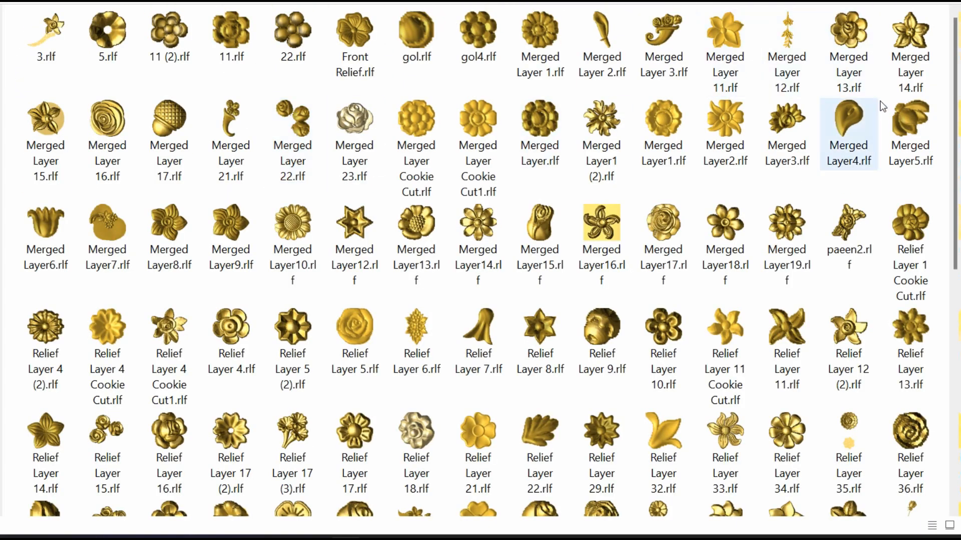
pyautogui.moveTo(956, 143); pyautogui.dragTo(956, 364)
pyautogui.hotkey('alt', 'Left')
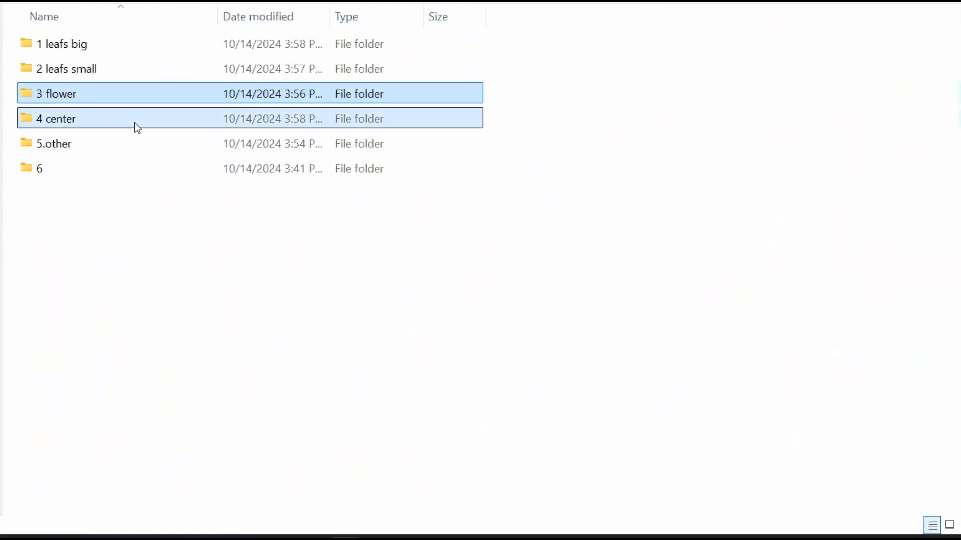
pyautogui.doubleClick(133, 125)
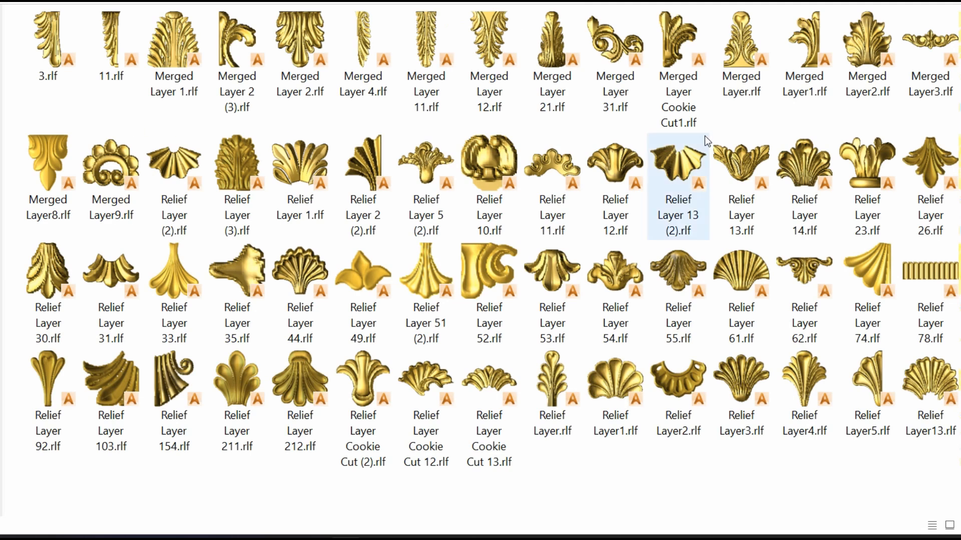
pyautogui.hotkey('alt', 'Left')
pyautogui.doubleClick(125, 149)
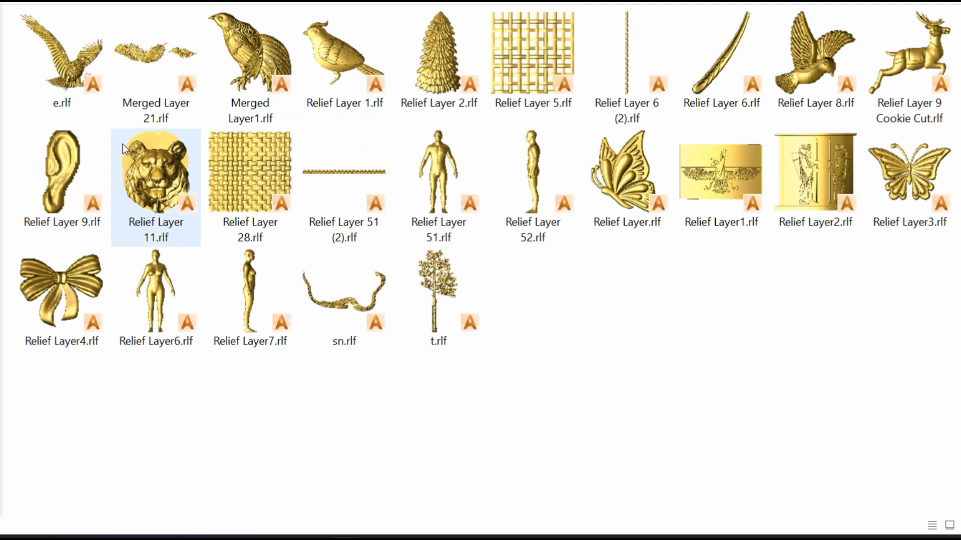
pyautogui.hotkey('alt', 'Left')
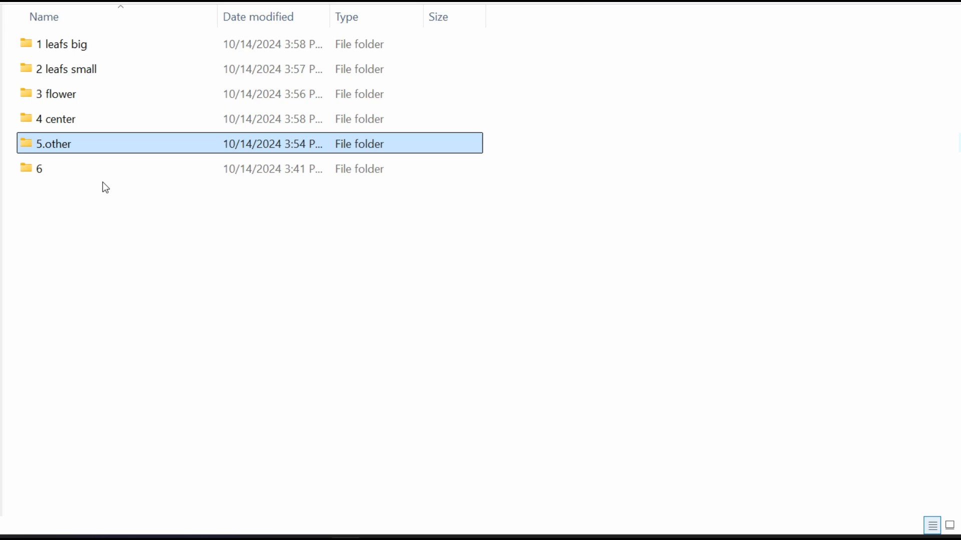